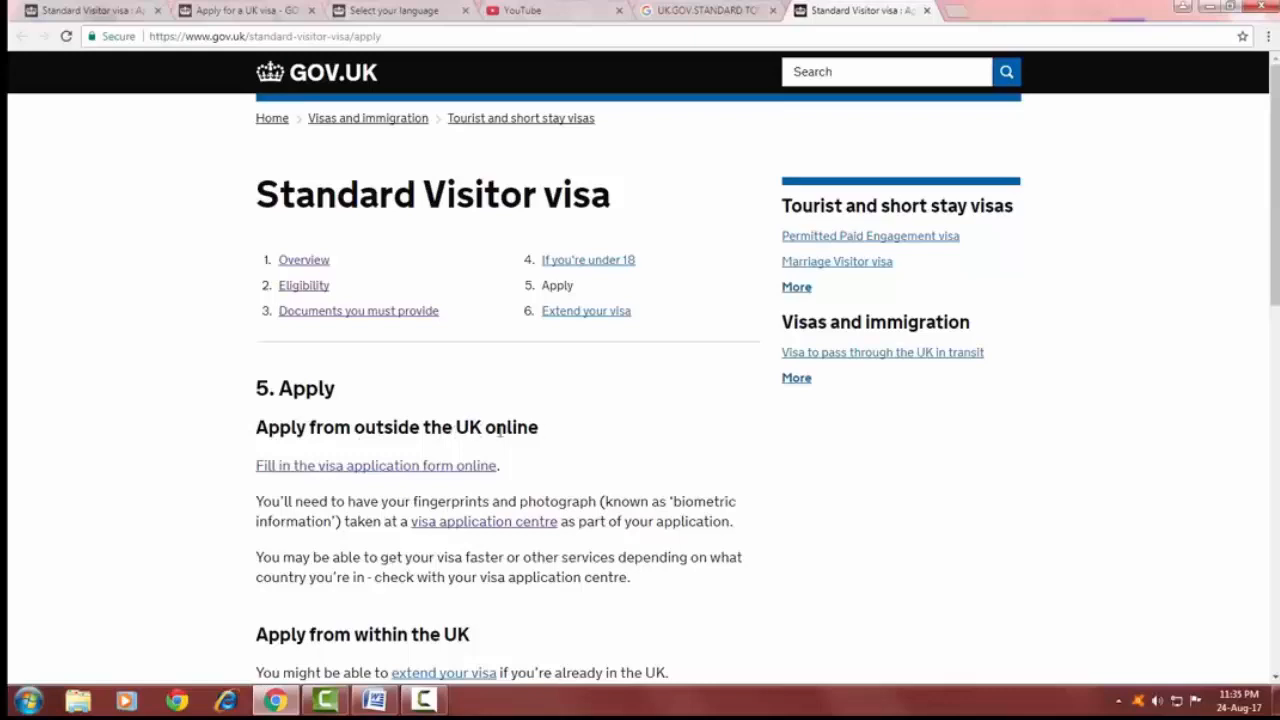
# Open the online visa application form and choose to apply using the Access UK service.
pyautogui.click(418, 466)
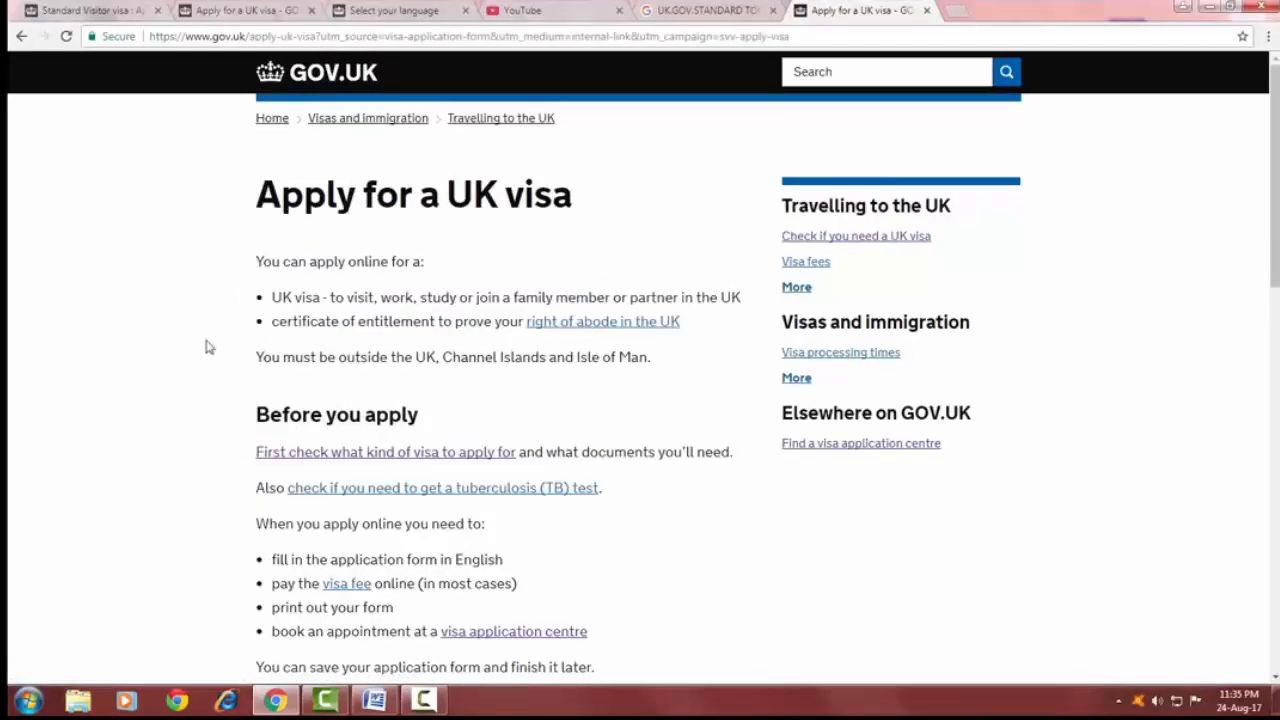
pyautogui.scroll(-3, 214, 340)
pyautogui.scroll(-4, 216, 340)
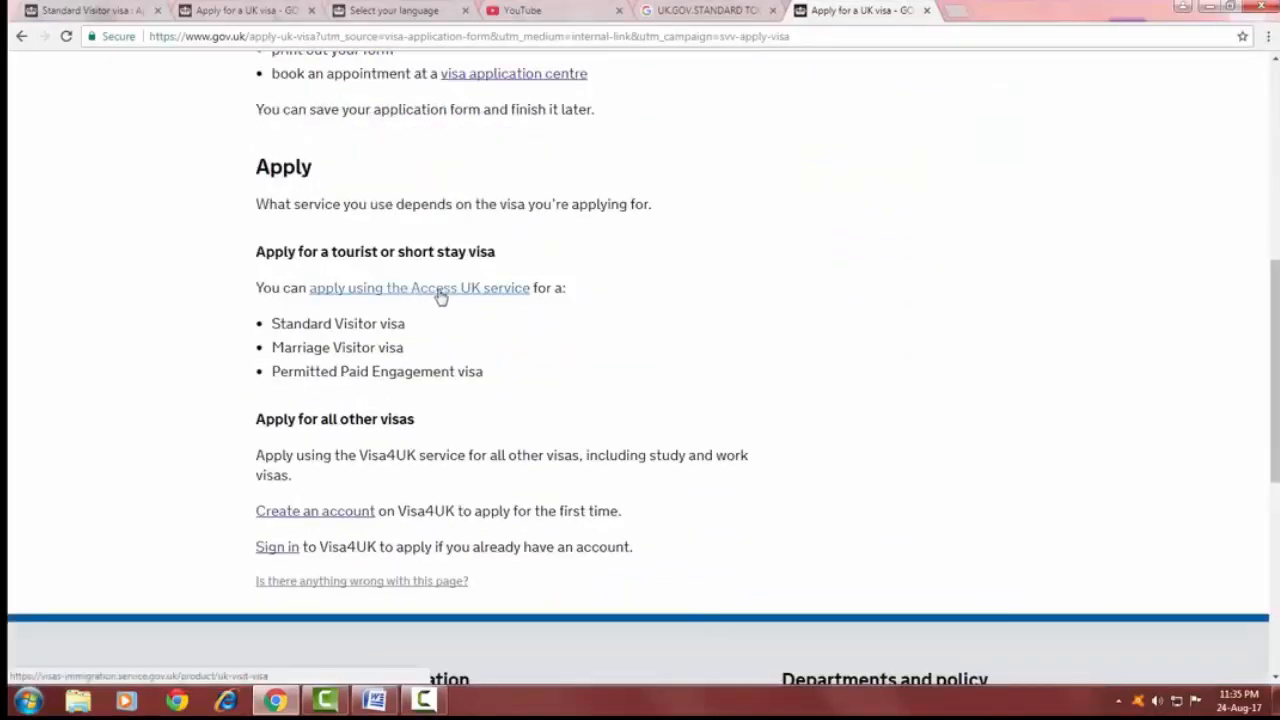
pyautogui.click(506, 290)
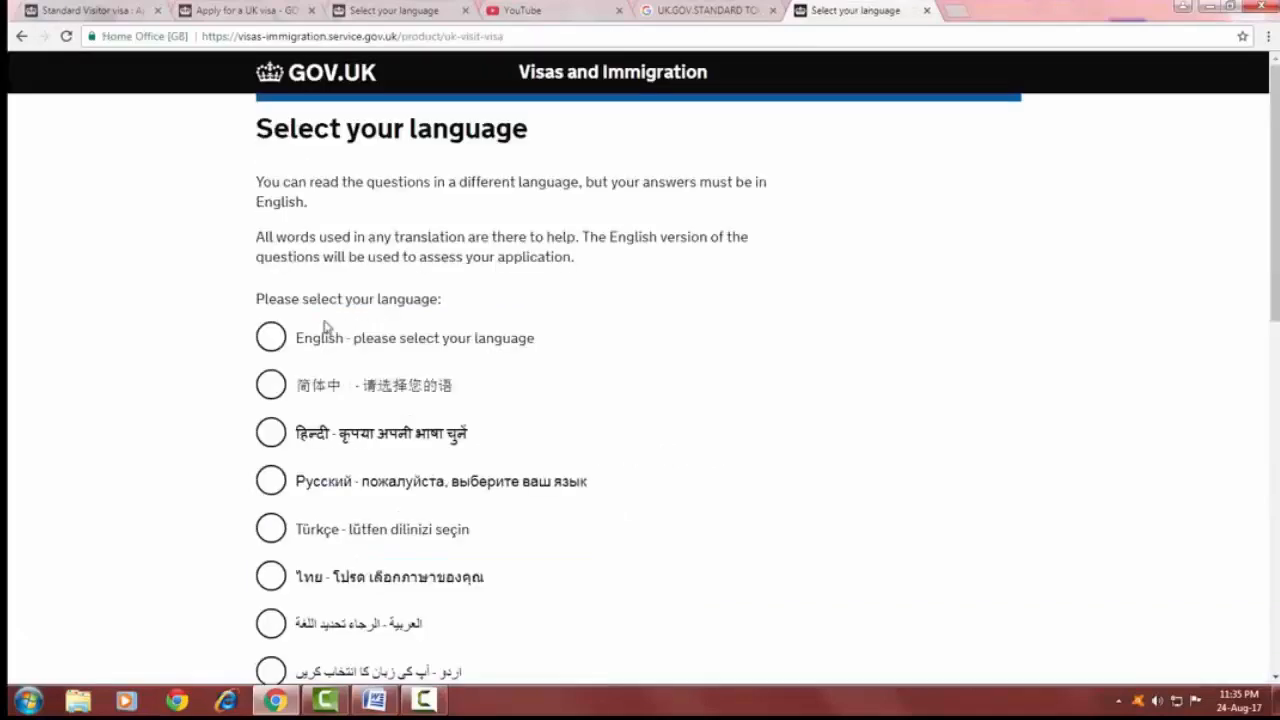
# Select English as the application language and continue.
pyautogui.click(271, 334)
pyautogui.scroll(-5, 222, 380)
pyautogui.scroll(-5, 222, 397)
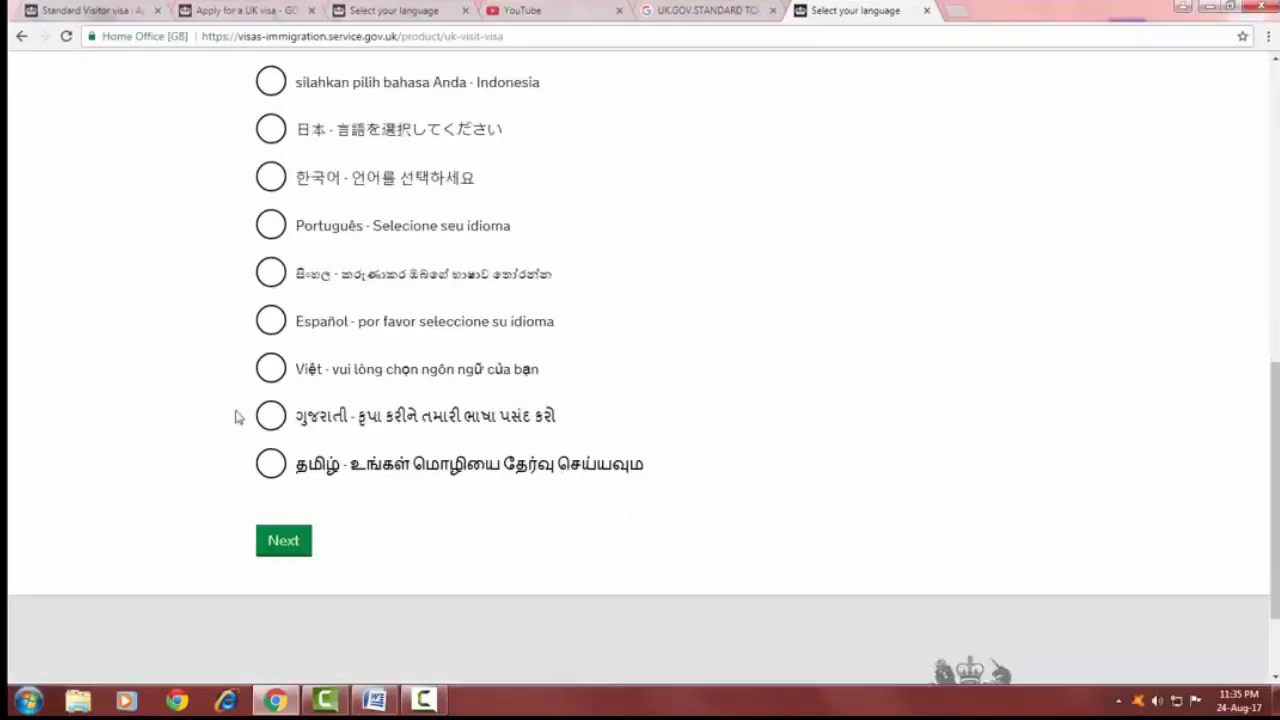
pyautogui.click(294, 414)
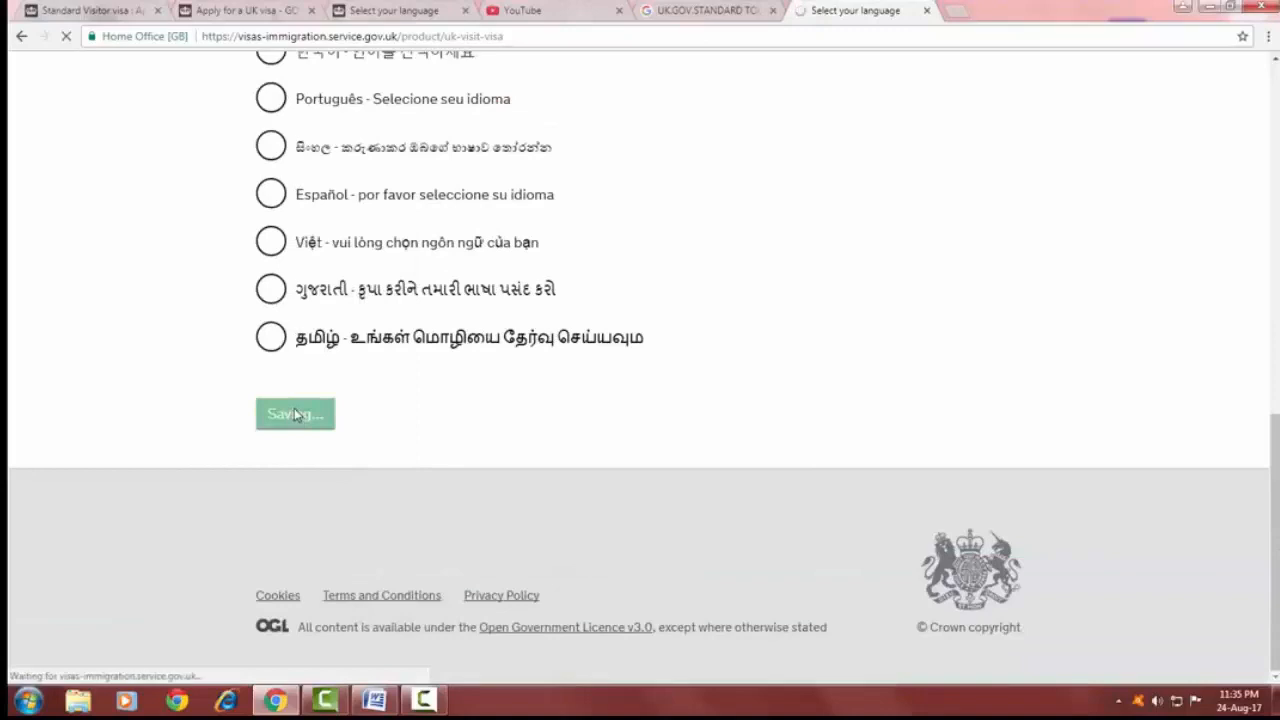
pyautogui.scroll(-1, 252, 324)
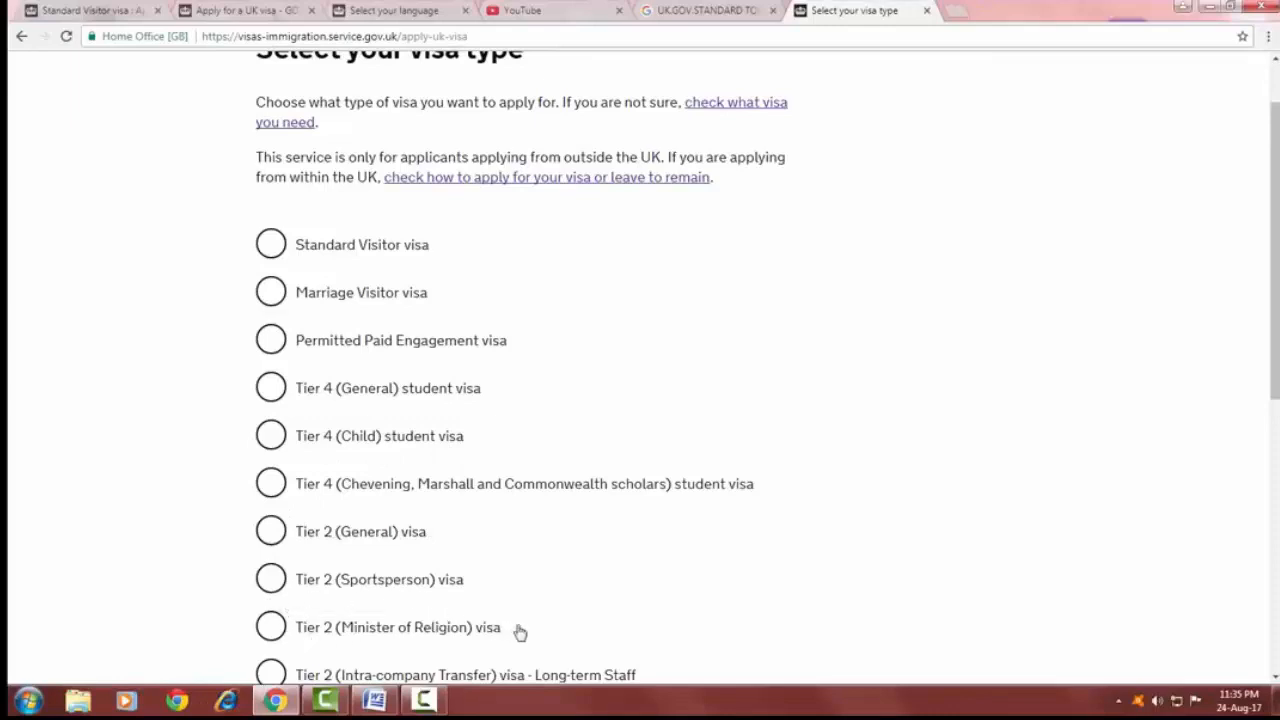
# Choose Standard Visitor visa as the visa type and continue.
pyautogui.click(273, 246)
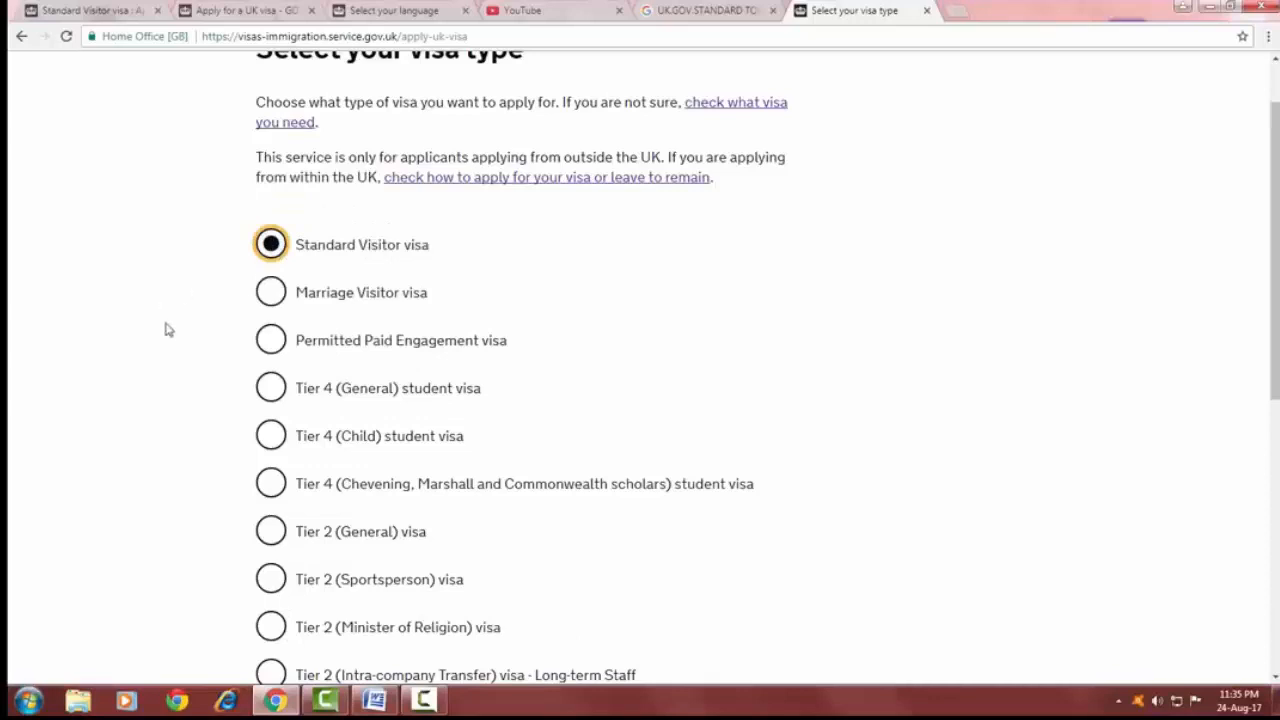
pyautogui.scroll(-5, 168, 335)
pyautogui.click(283, 433)
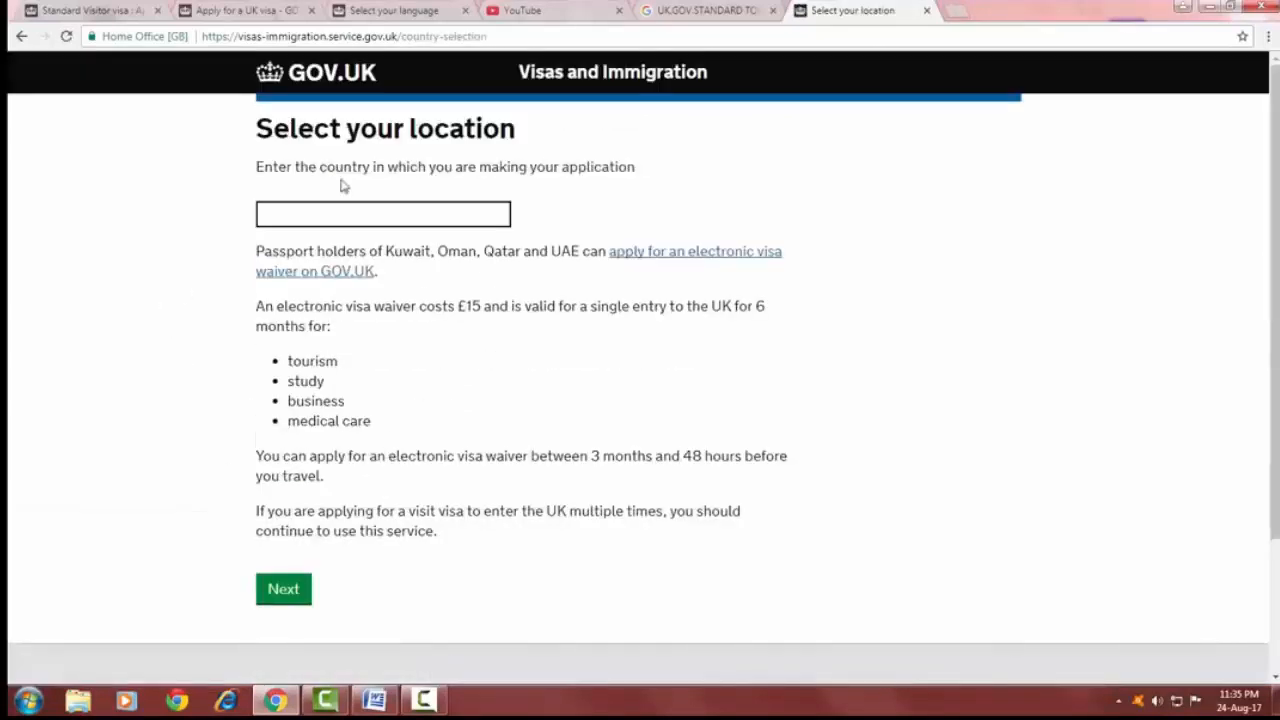
# Enter India as the country where the application is being made and continue.
pyautogui.click(336, 206)
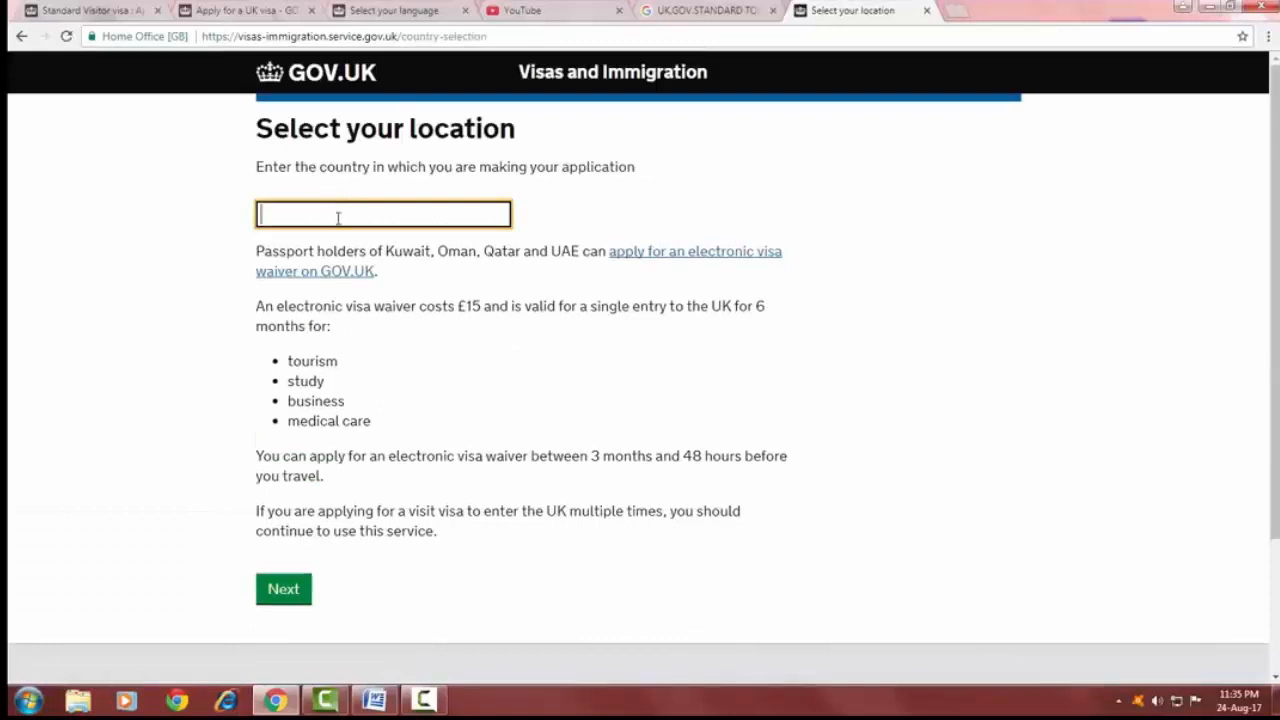
pyautogui.write('In')
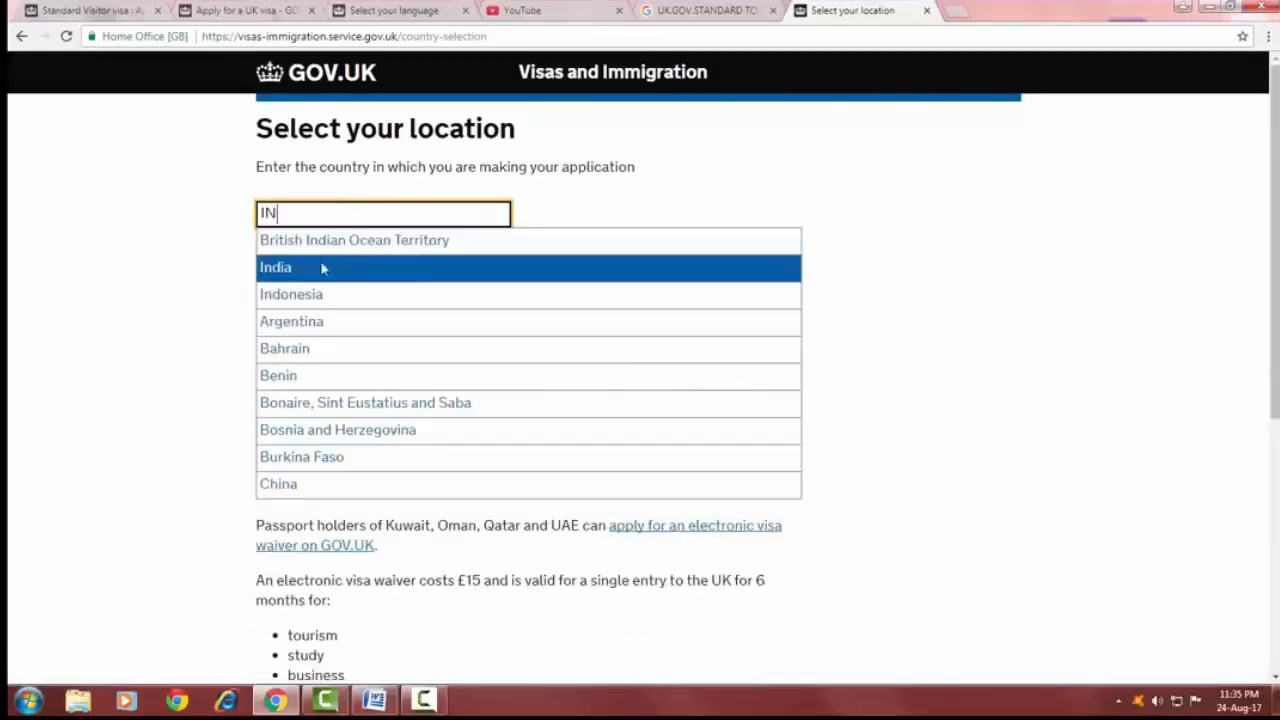
pyautogui.click(320, 262)
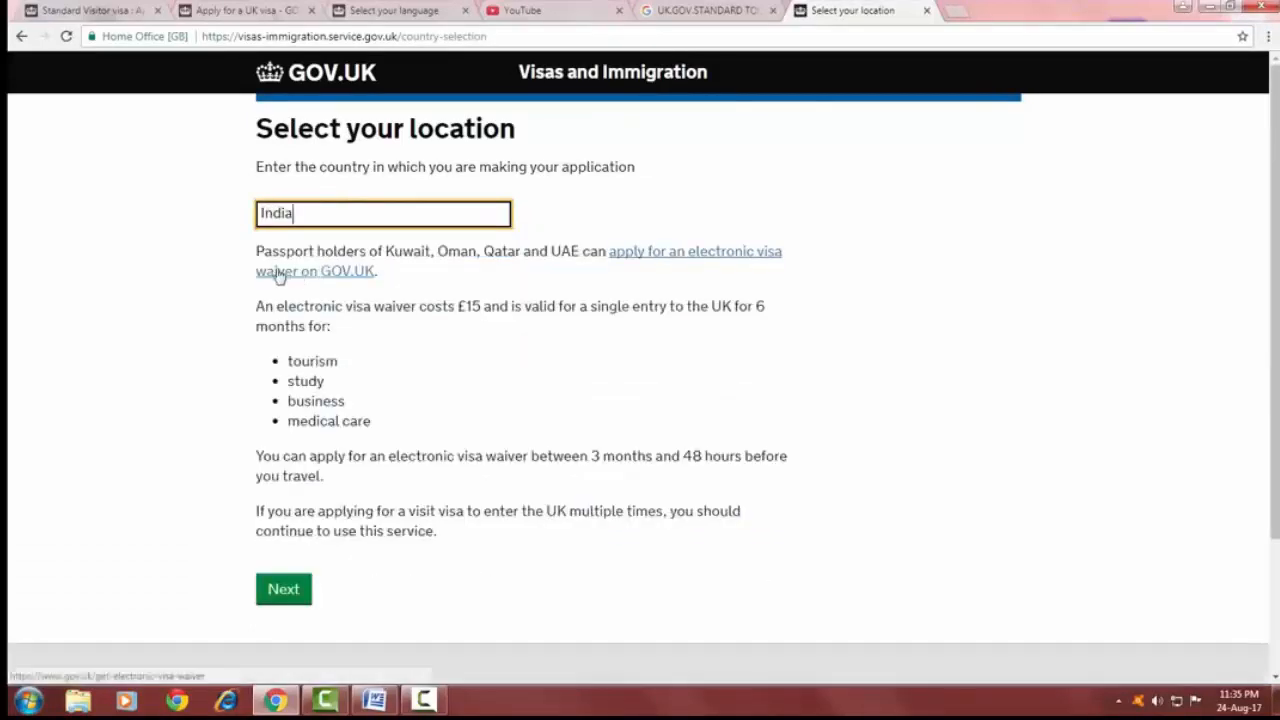
pyautogui.click(283, 592)
# Confirm that you can attend an appointment at one of the listed visa application centres and continue.
pyautogui.scroll(-3, 266, 269)
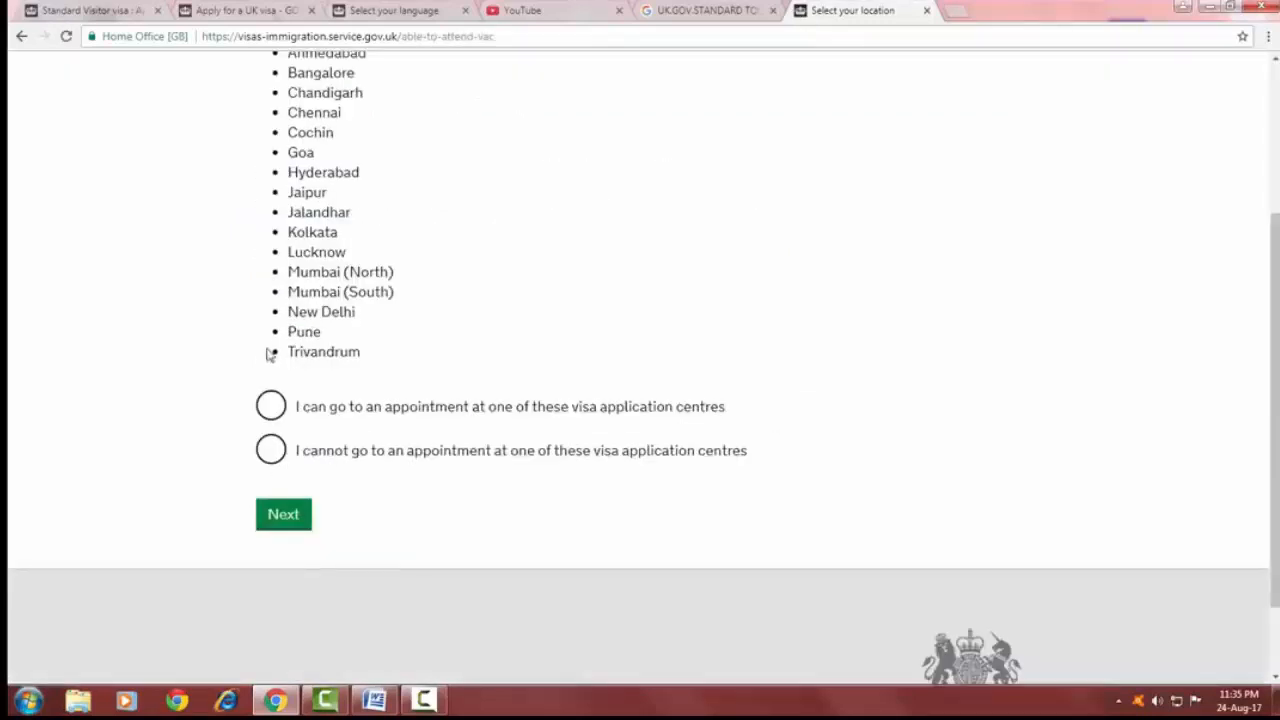
pyautogui.scroll(2, 270, 414)
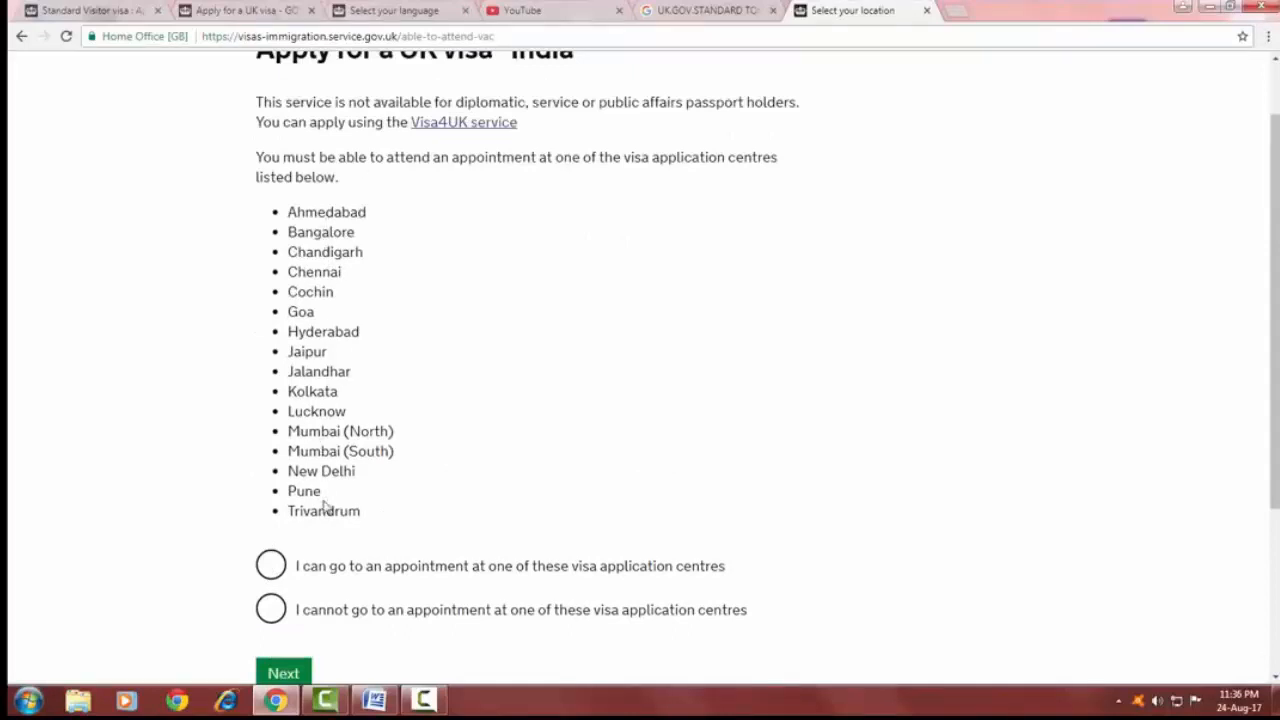
pyautogui.scroll(-2, 318, 500)
pyautogui.click(272, 406)
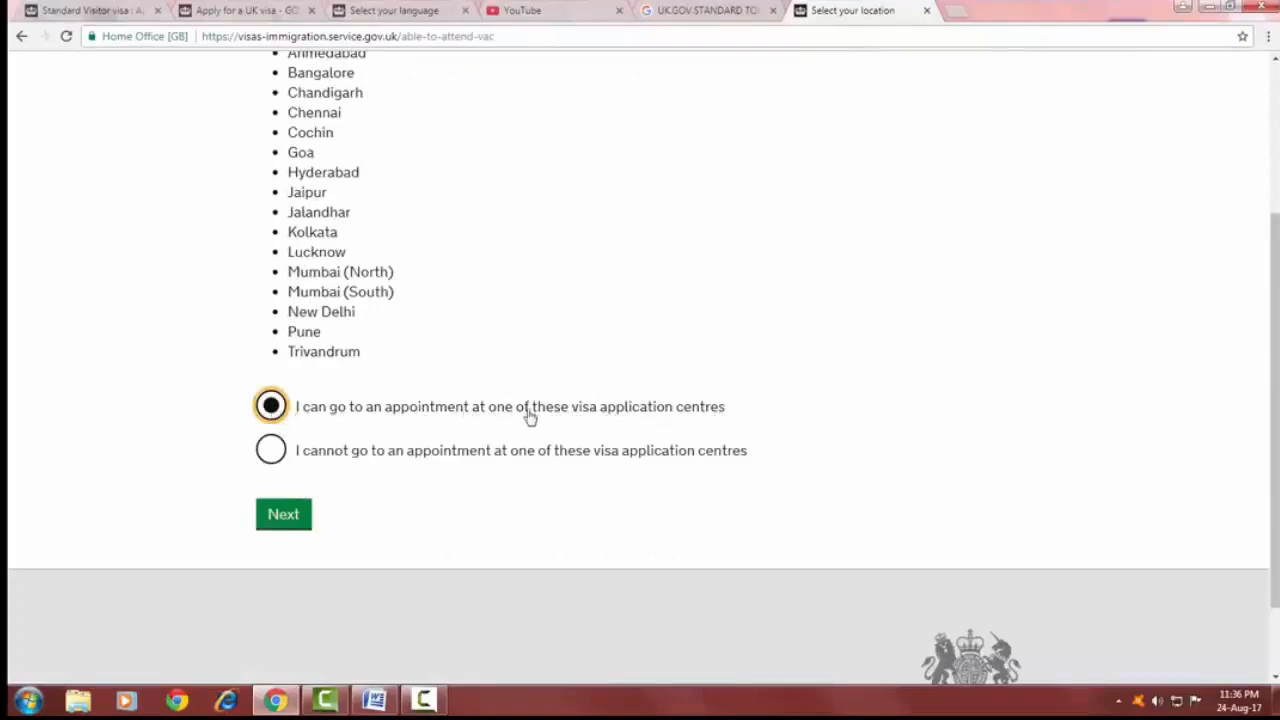
pyautogui.click(290, 520)
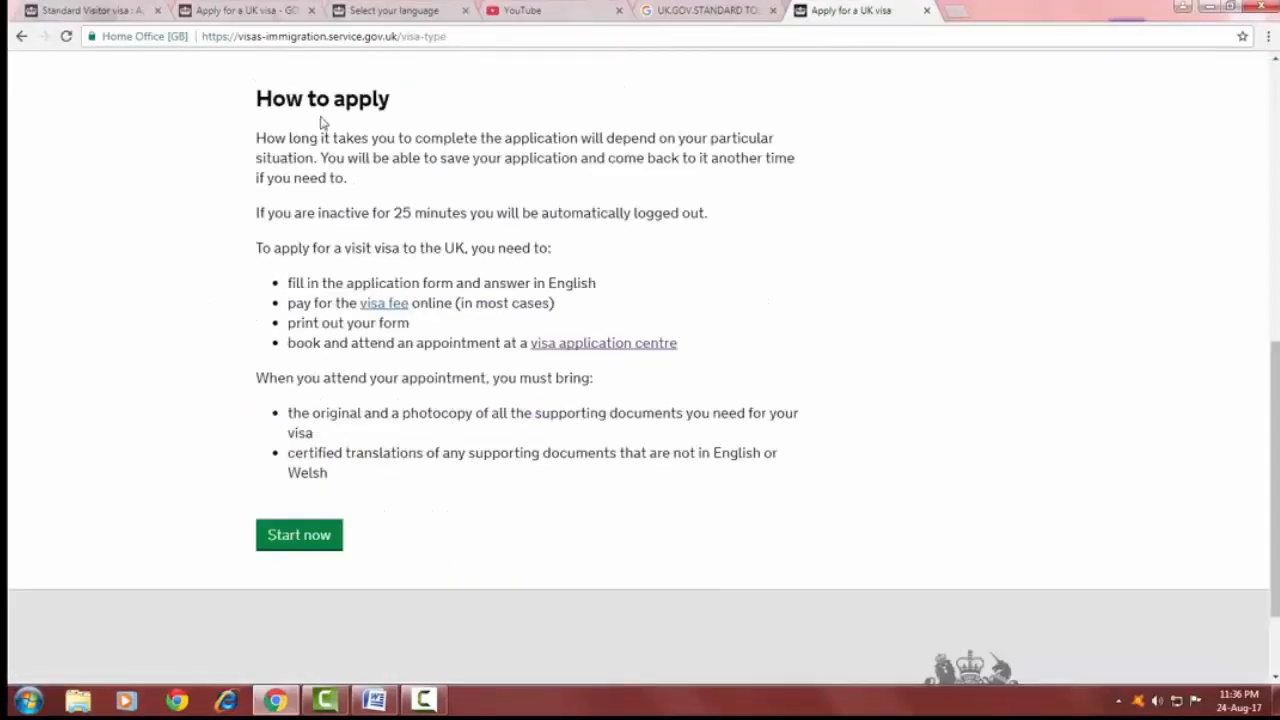
# Start the application and choose to start a new application instead of opening the other one.
pyautogui.moveTo(258, 214); pyautogui.dragTo(723, 217)
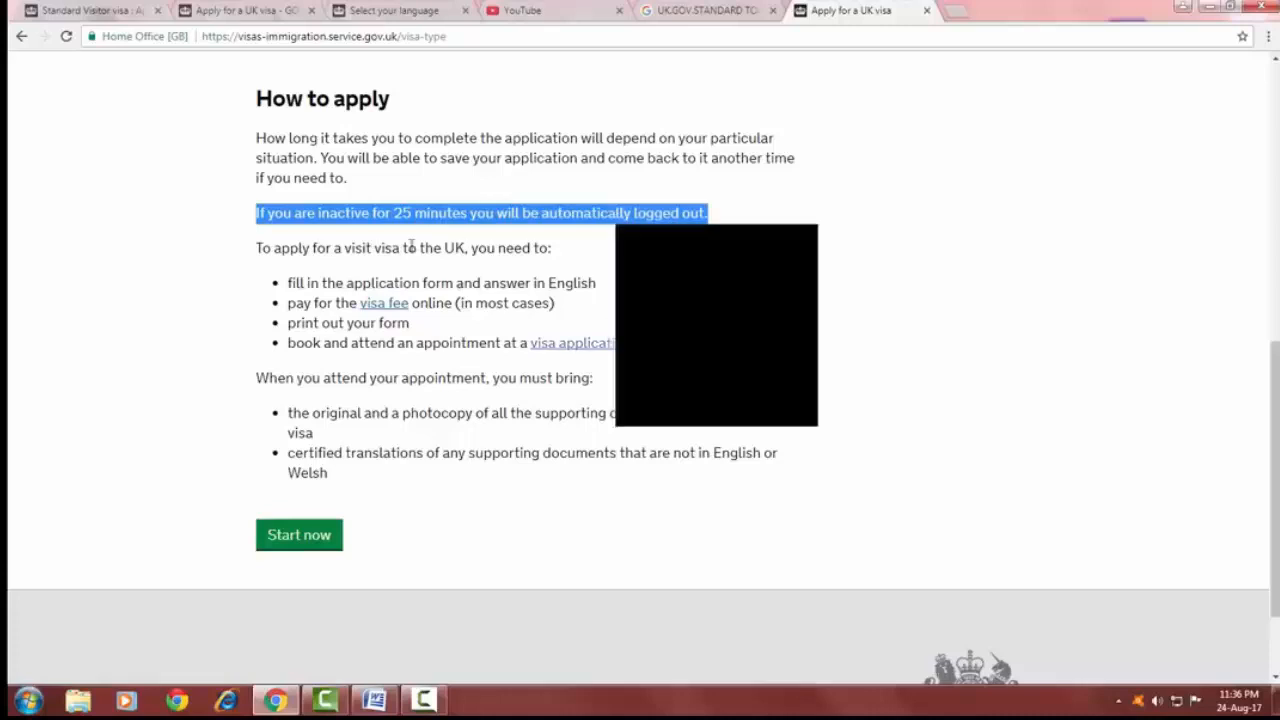
pyautogui.click(305, 538)
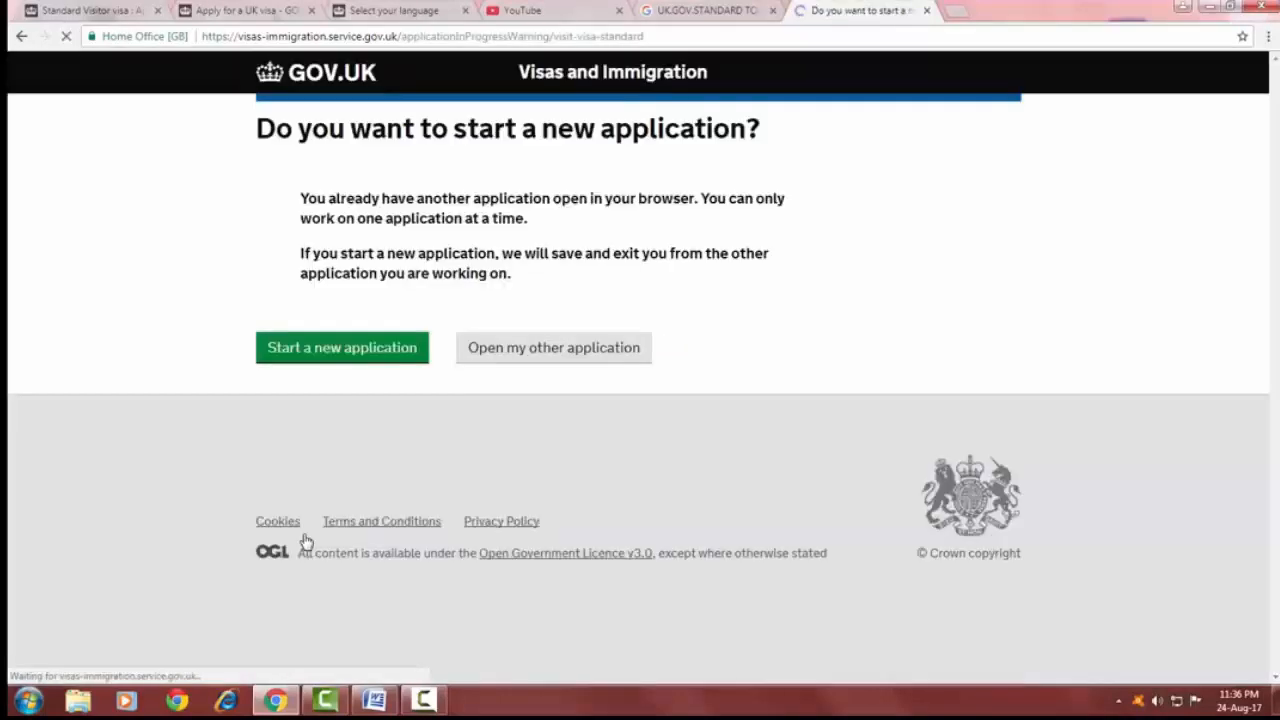
pyautogui.click(356, 351)
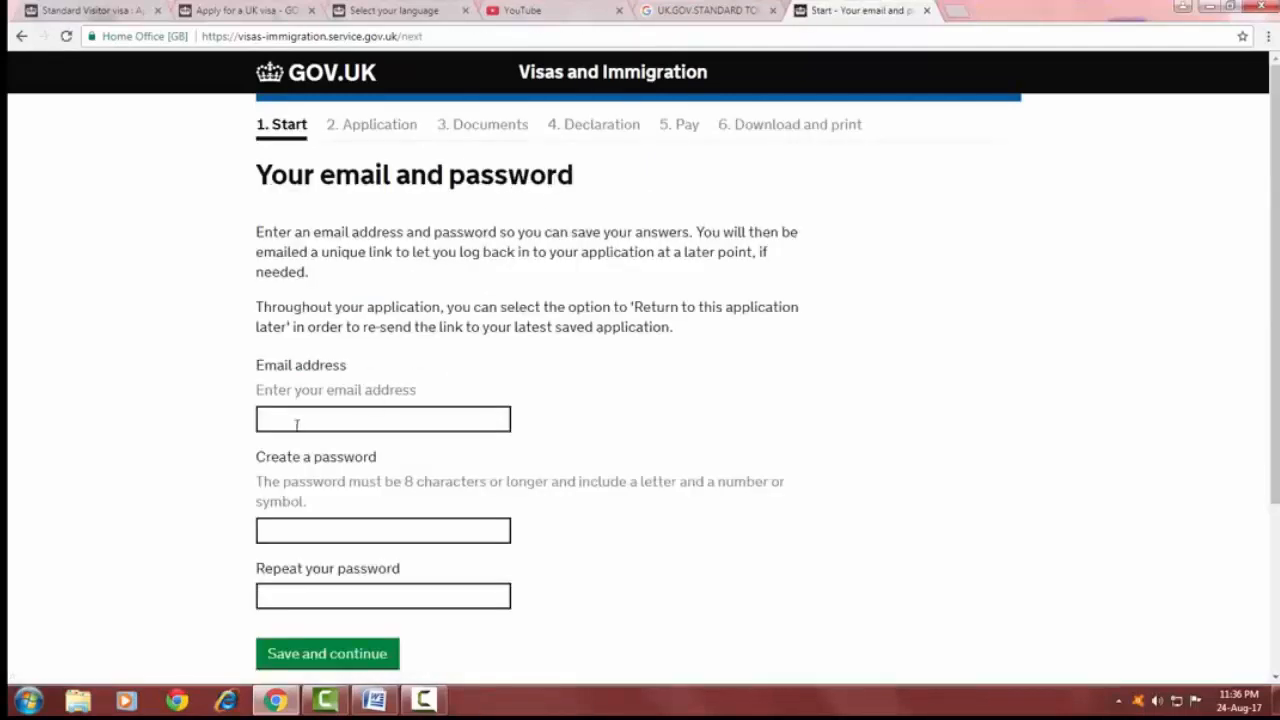
# Fill in the applicant's email address.
pyautogui.click(295, 425)
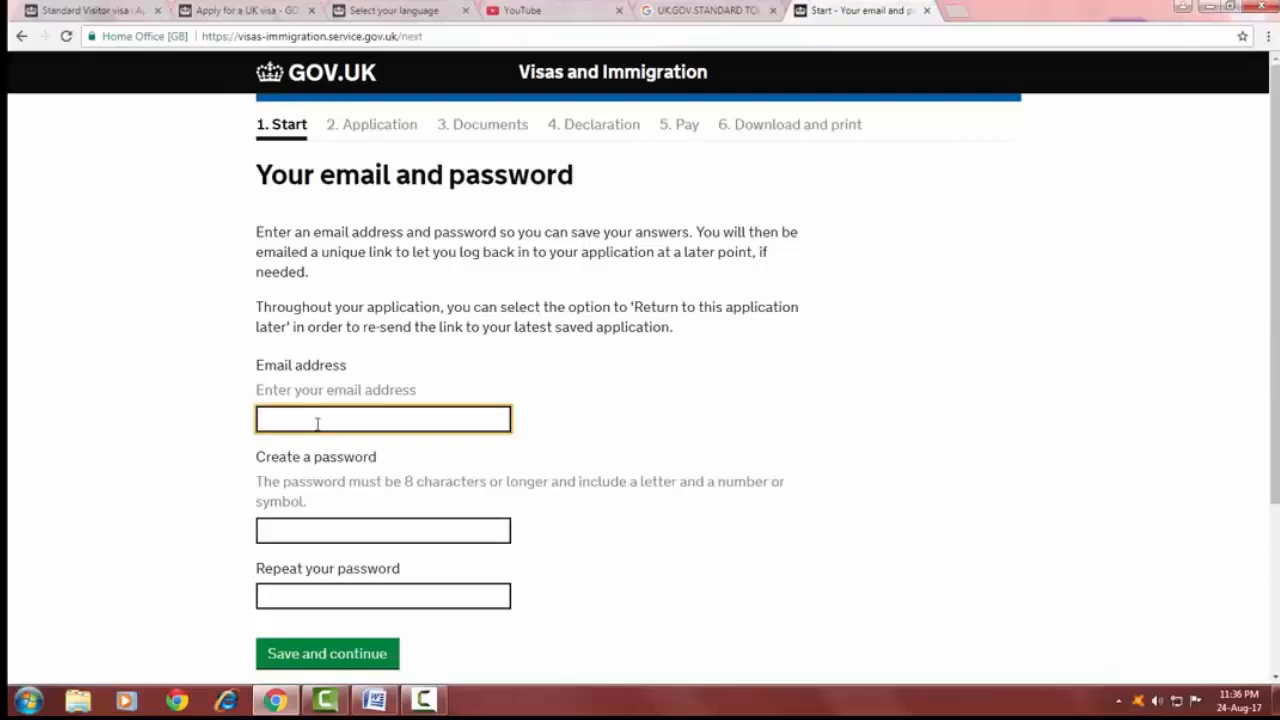
pyautogui.scroll(-2, 302, 448)
# Create the account password, repeat it, and save and continue.
pyautogui.click(302, 448)
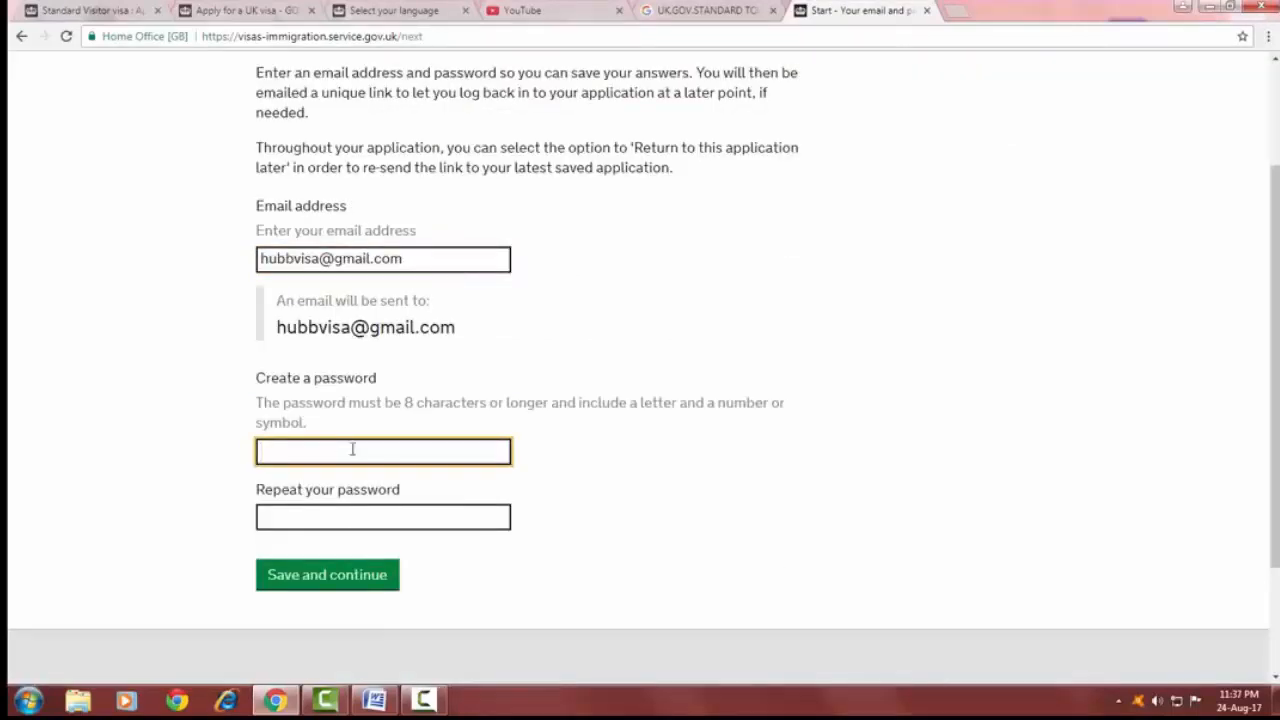
pyautogui.write('••••••••')
pyautogui.click(332, 514)
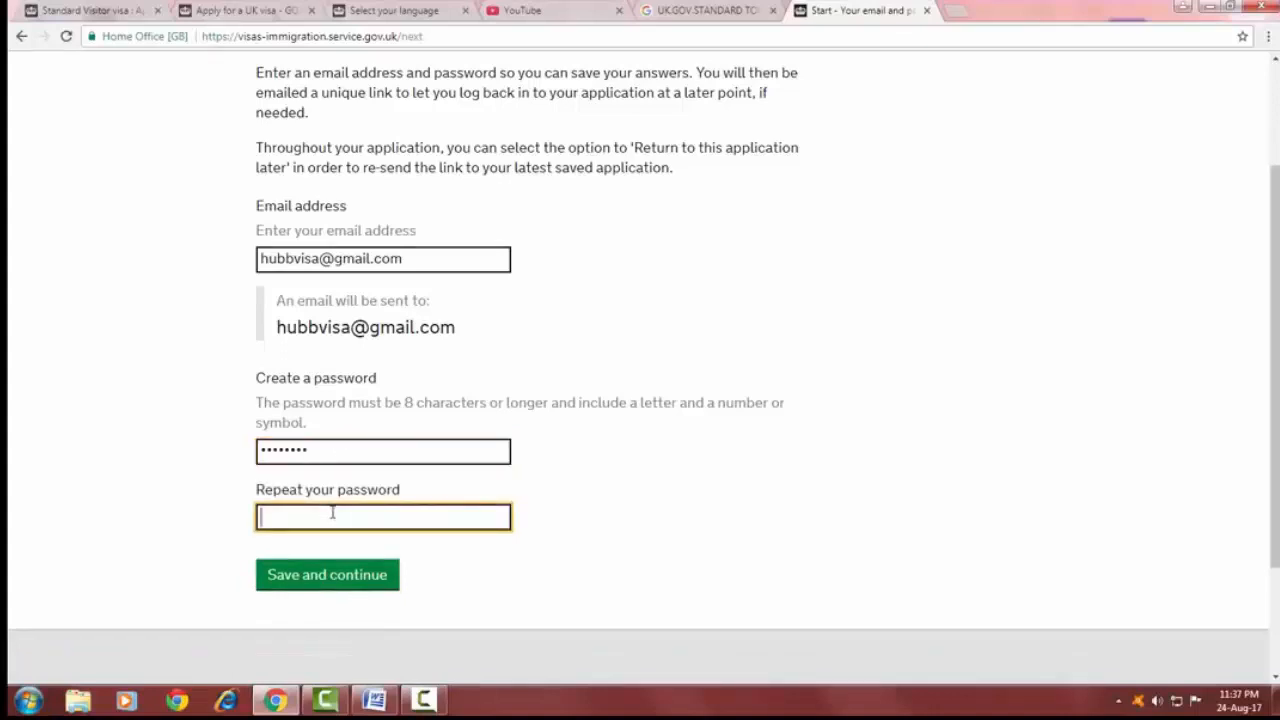
pyautogui.write('••••••••')
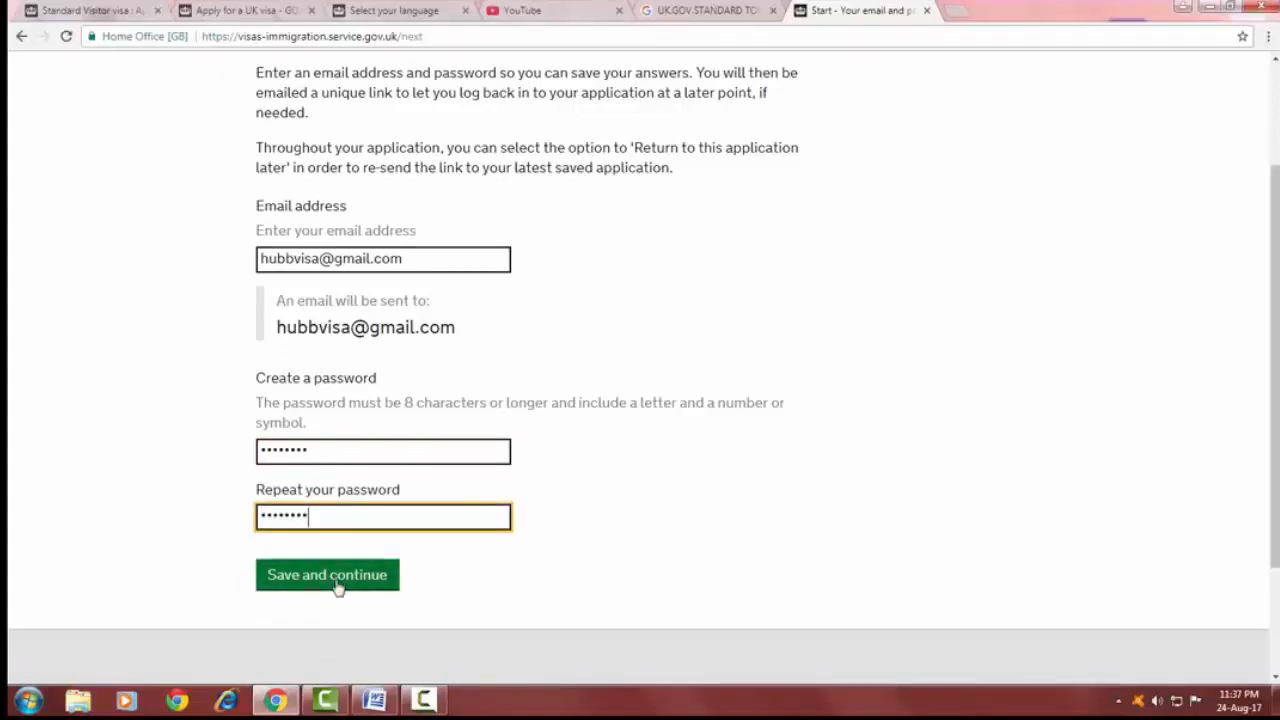
pyautogui.click(338, 577)
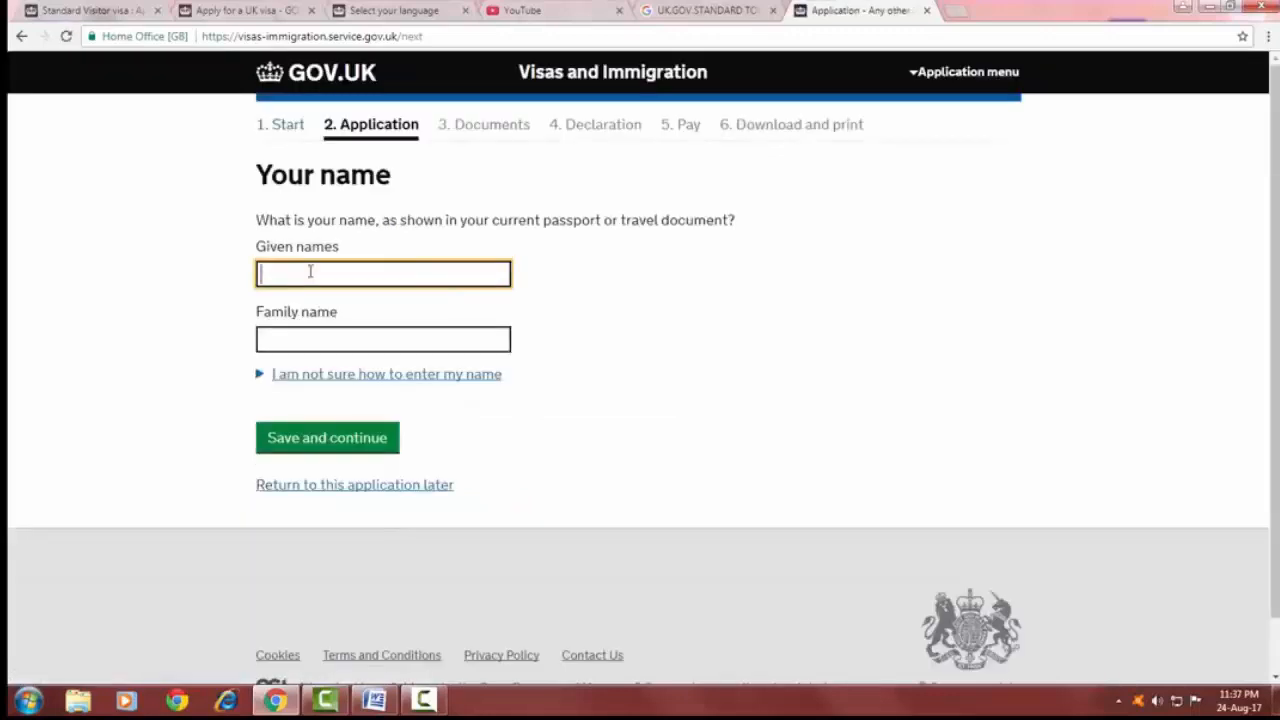
# Enter the applicant's given names and family name as in the passport, then save and continue.
pyautogui.click(315, 340)
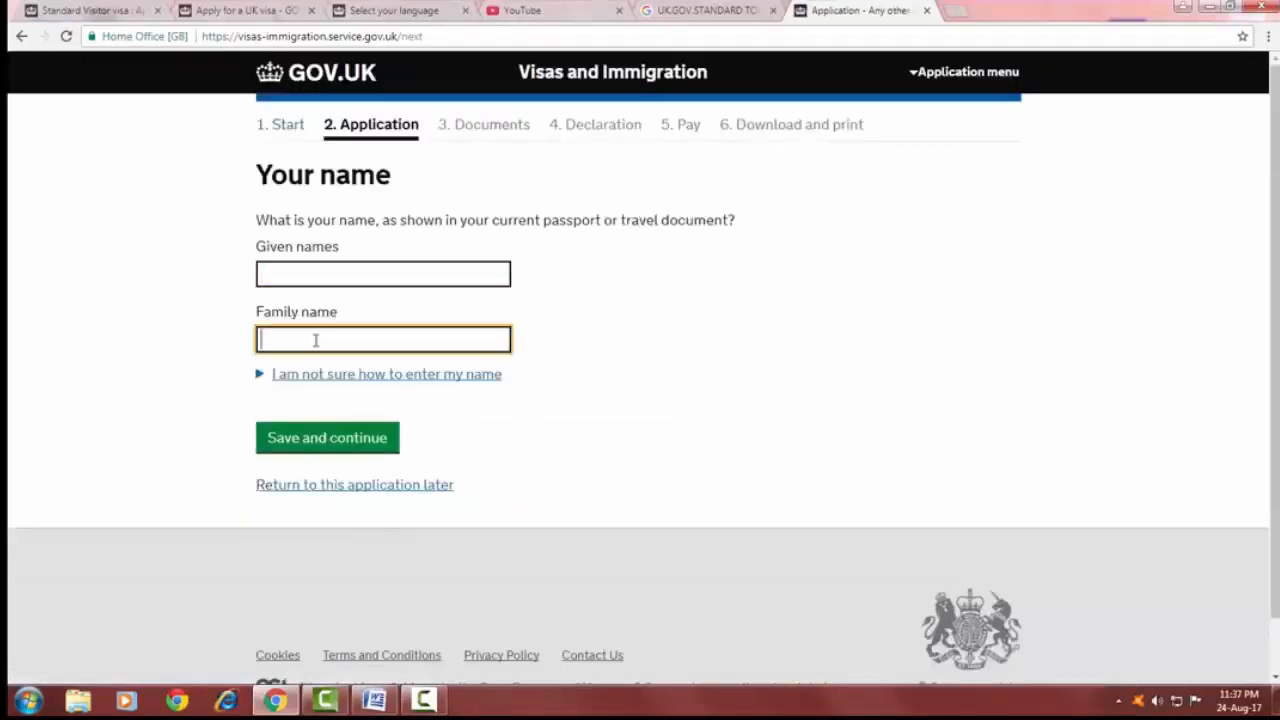
pyautogui.click(316, 278)
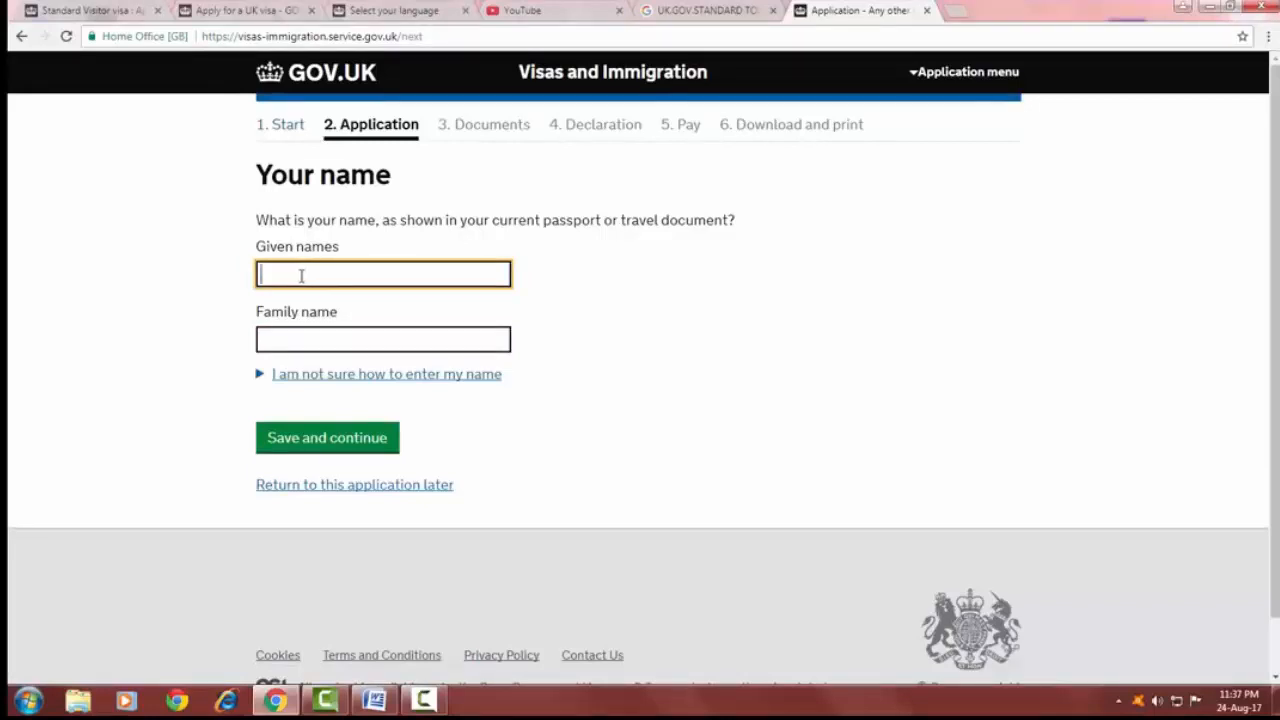
pyautogui.press('Tab')
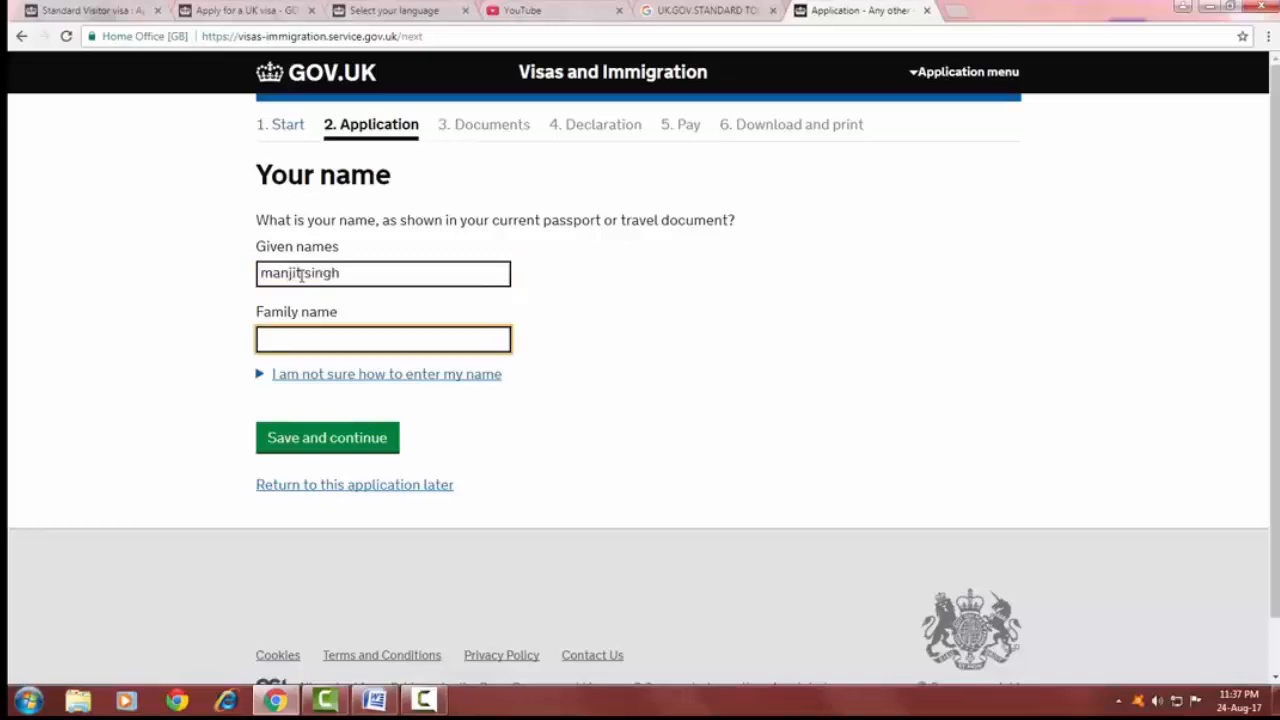
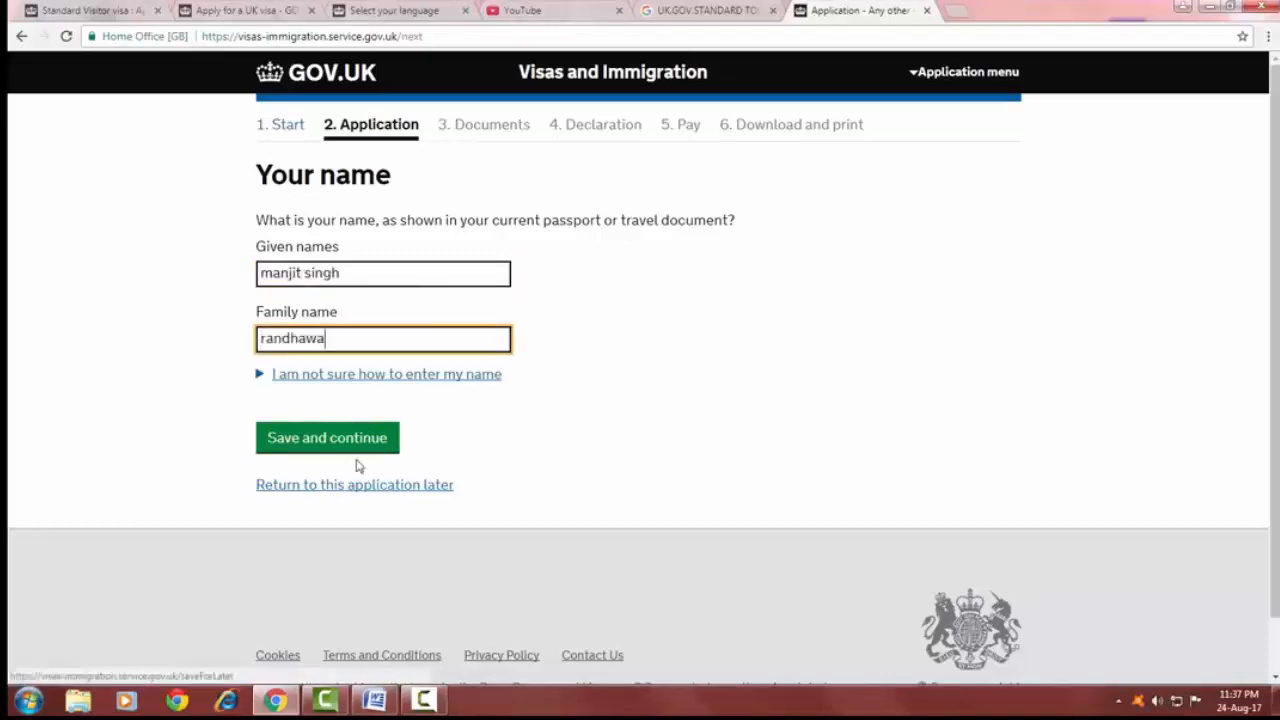
pyautogui.click(337, 438)
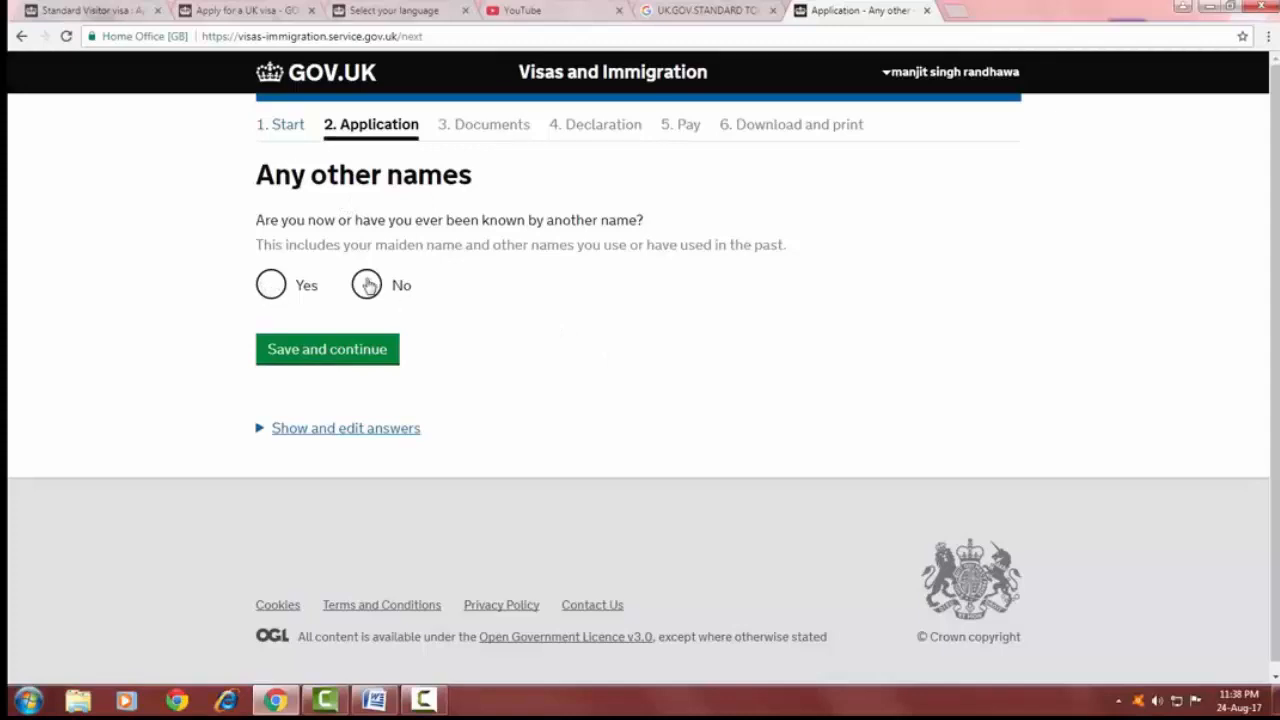
# Answer No to having been known by any other name and save.
pyautogui.click(368, 286)
pyautogui.click(331, 356)
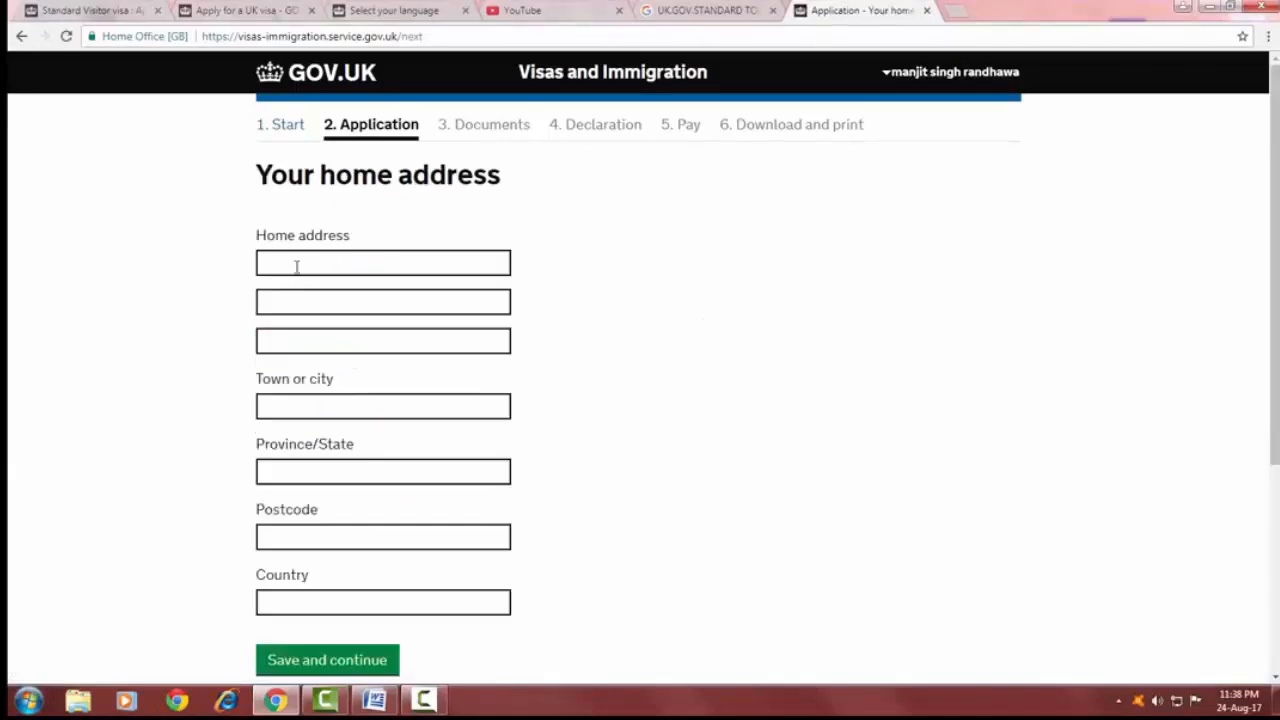
# Fill in the applicant's home address, town, state and postcode, pick India as country, and save.
pyautogui.click(296, 266)
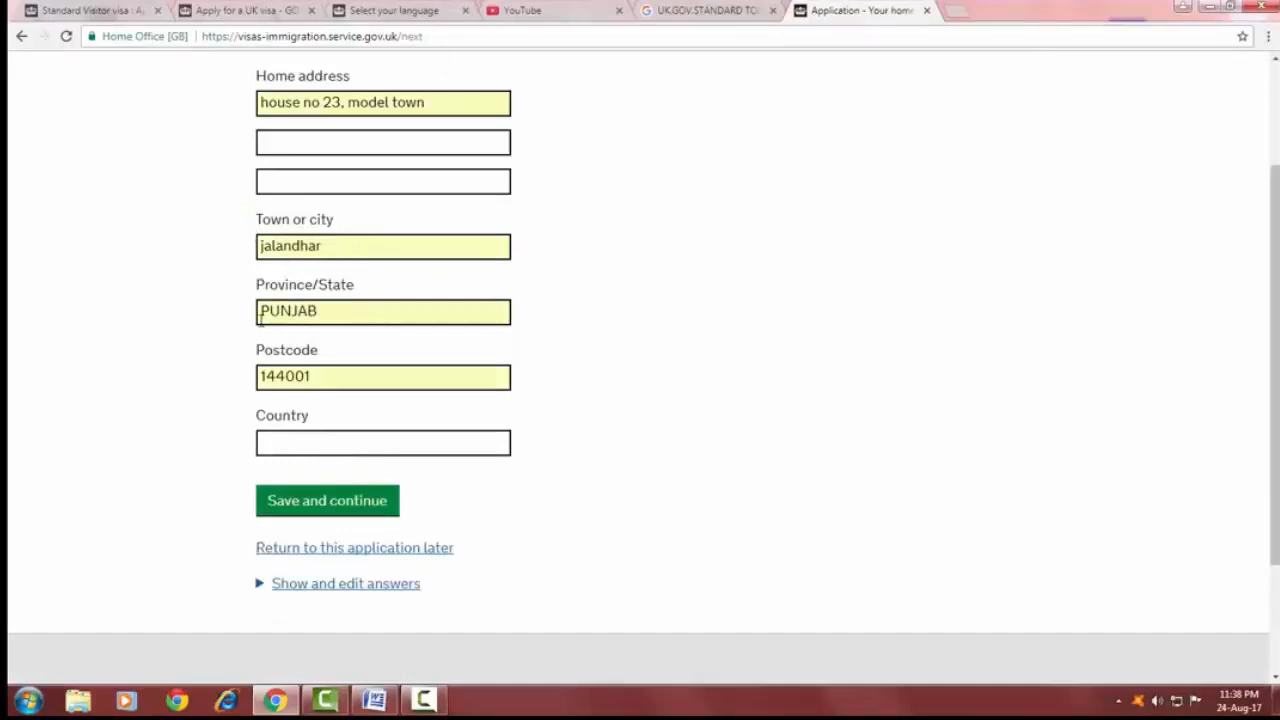
pyautogui.click(278, 447)
pyautogui.write('in')
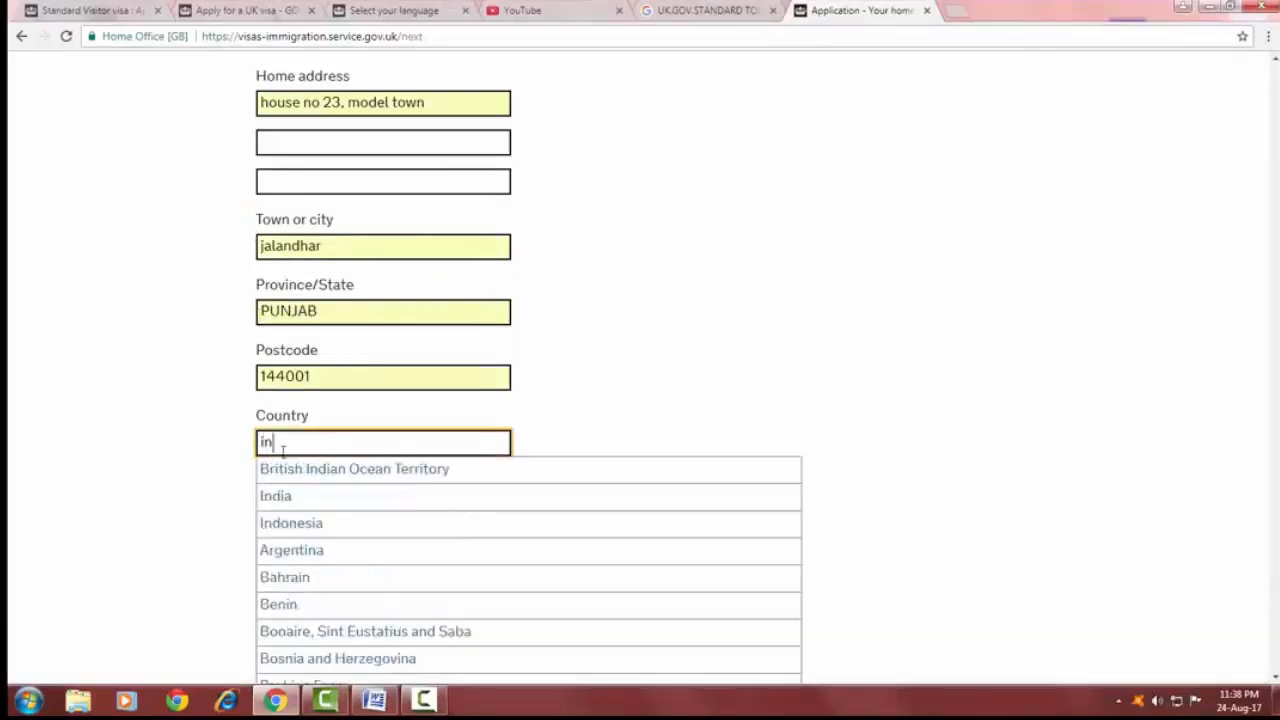
pyautogui.click(300, 500)
pyautogui.click(318, 502)
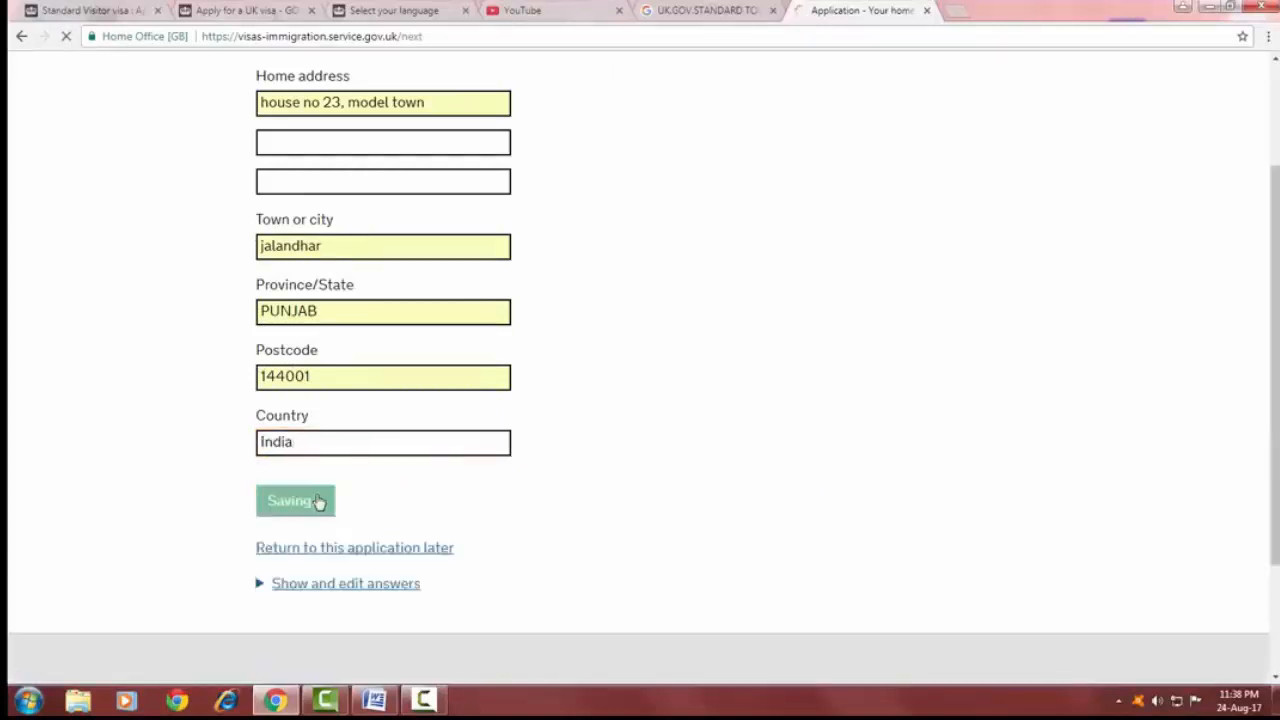
# Enter the applicant's telephone number with its country code and save and continue.
pyautogui.click(285, 286)
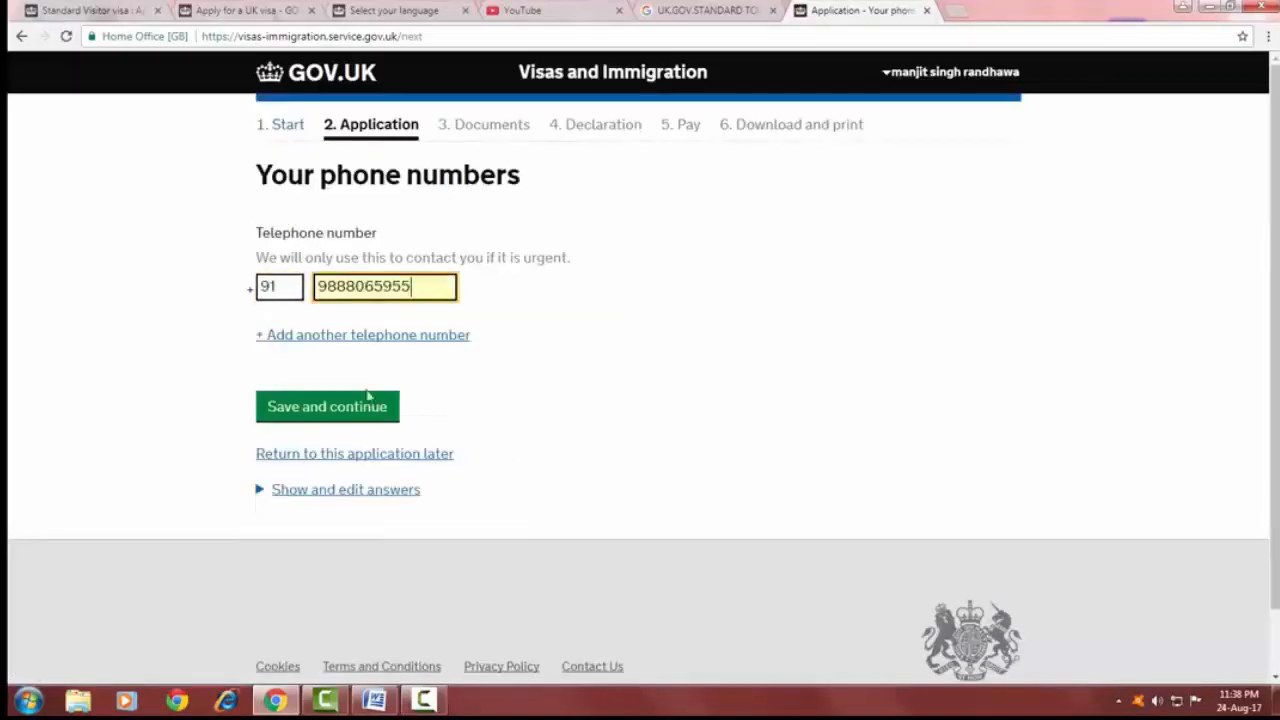
pyautogui.click(324, 411)
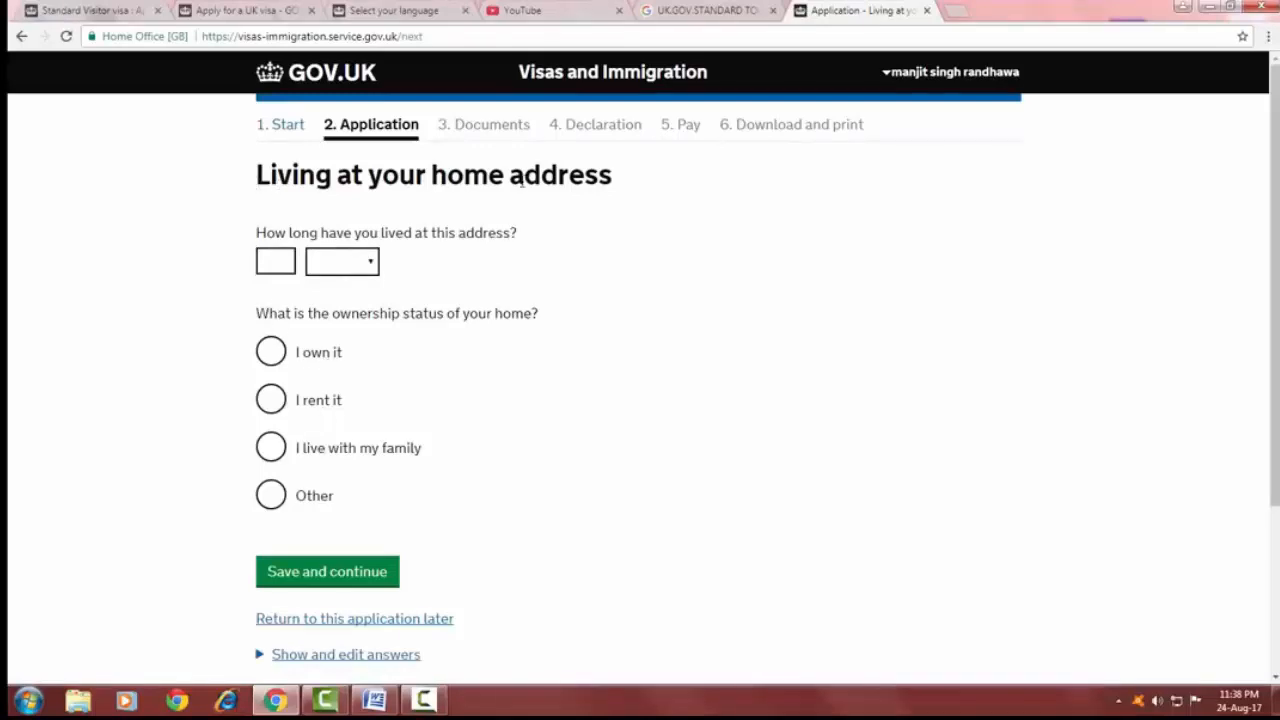
# State 20 years at the home address, choose living with family as ownership status, and save and continue.
pyautogui.click(272, 261)
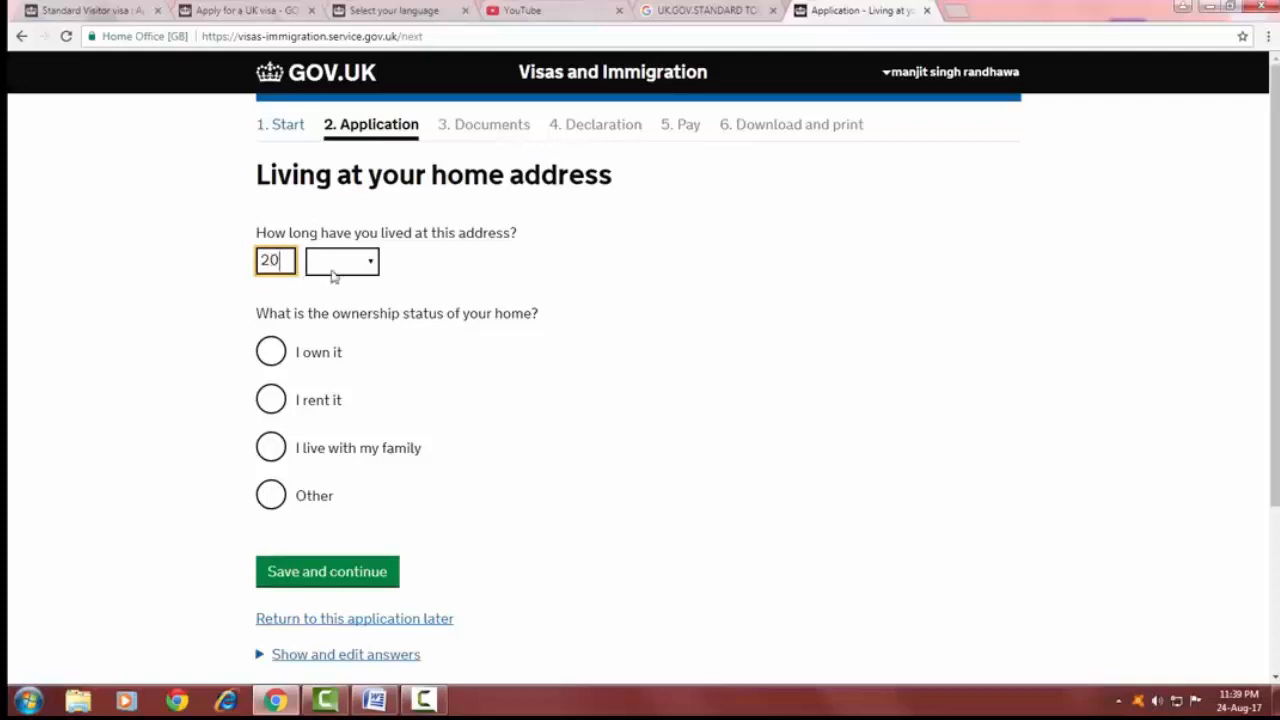
pyautogui.click(372, 263)
pyautogui.click(346, 367)
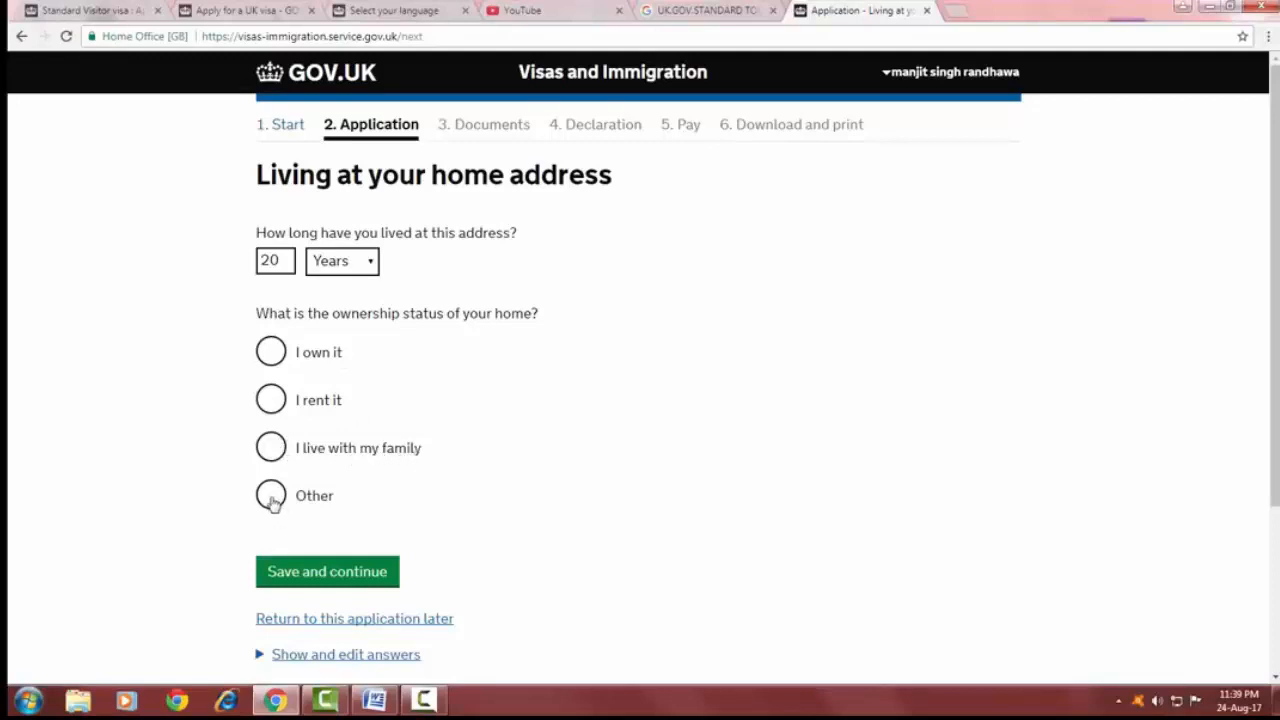
pyautogui.click(281, 450)
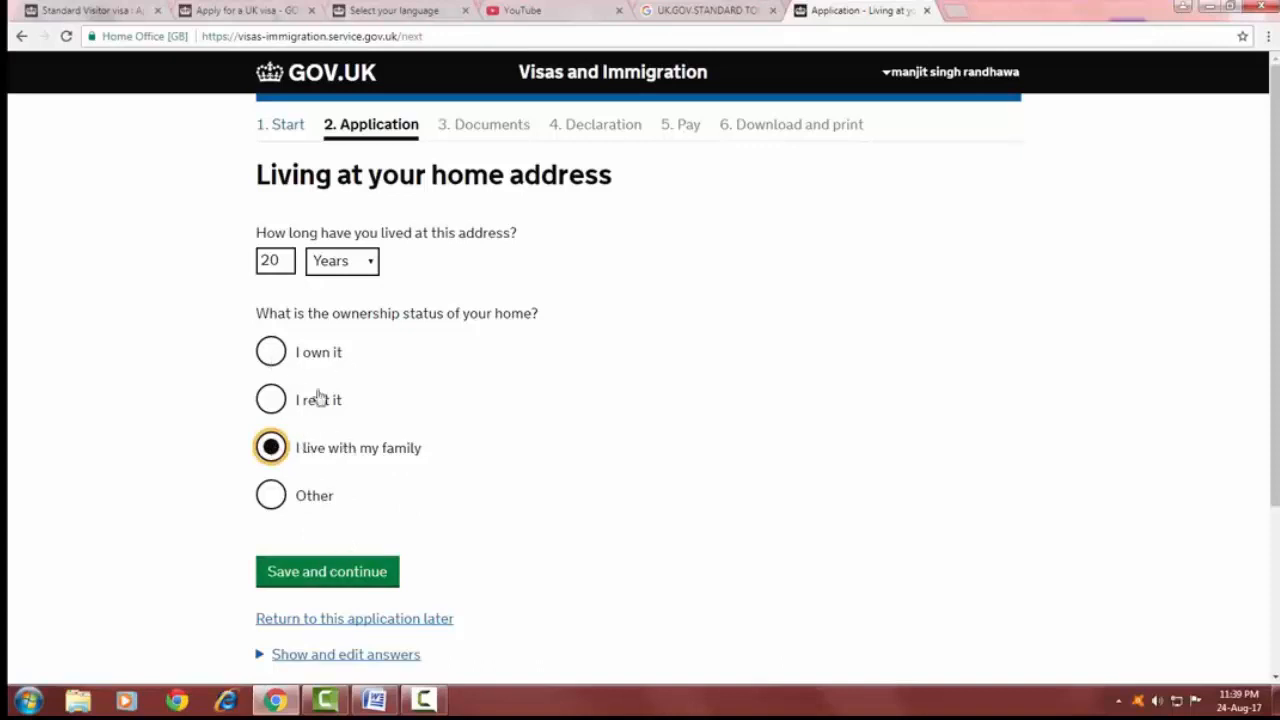
pyautogui.click(337, 580)
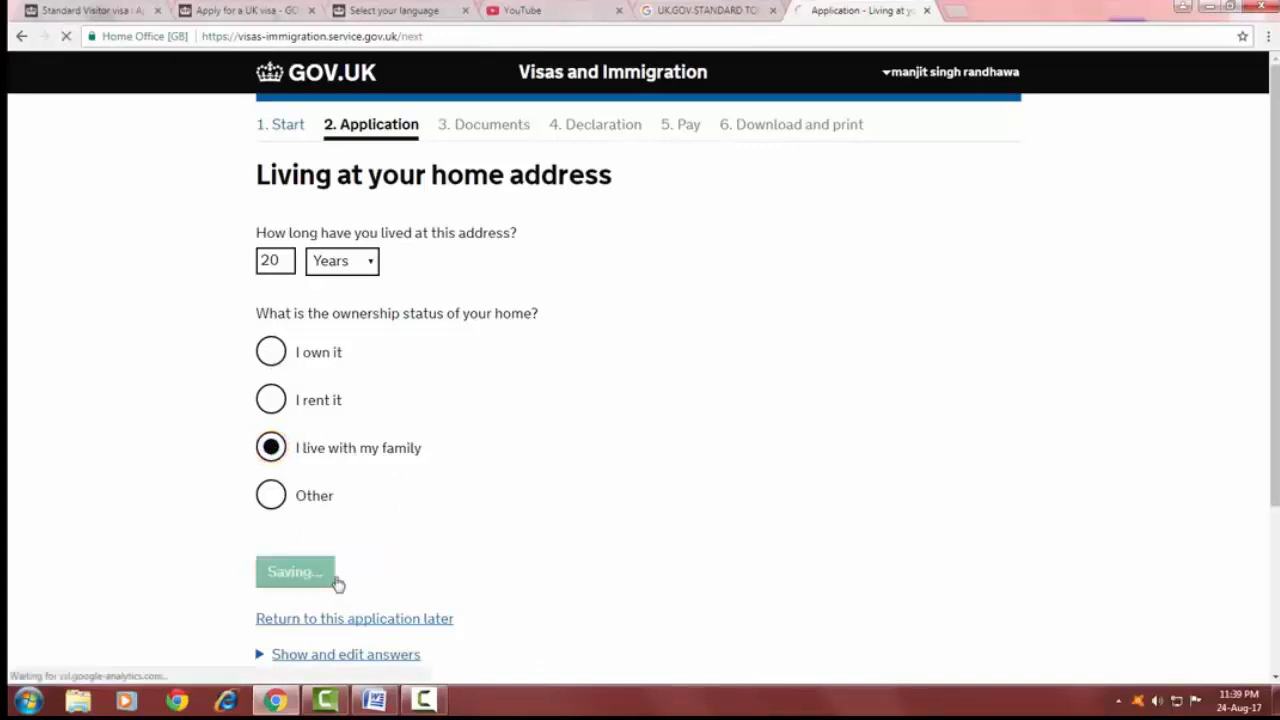
# Select Male as gender and Single as relationship status, then save and continue.
pyautogui.click(270, 257)
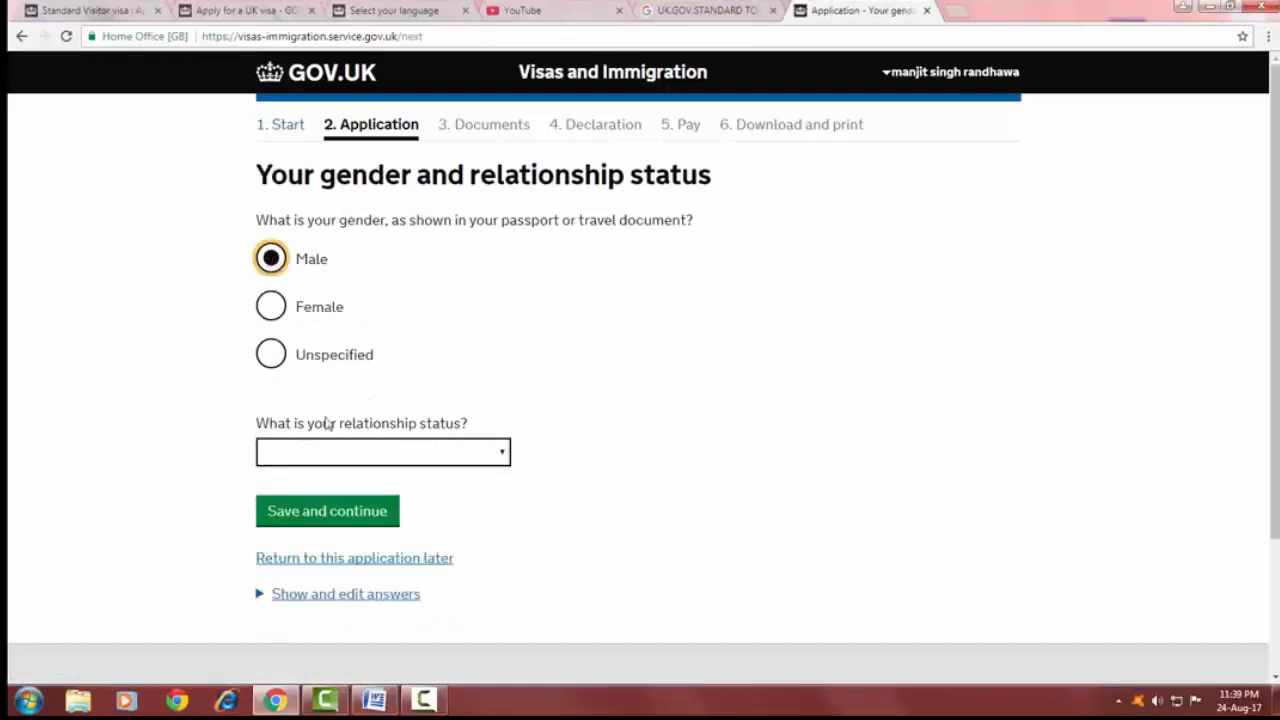
pyautogui.click(449, 455)
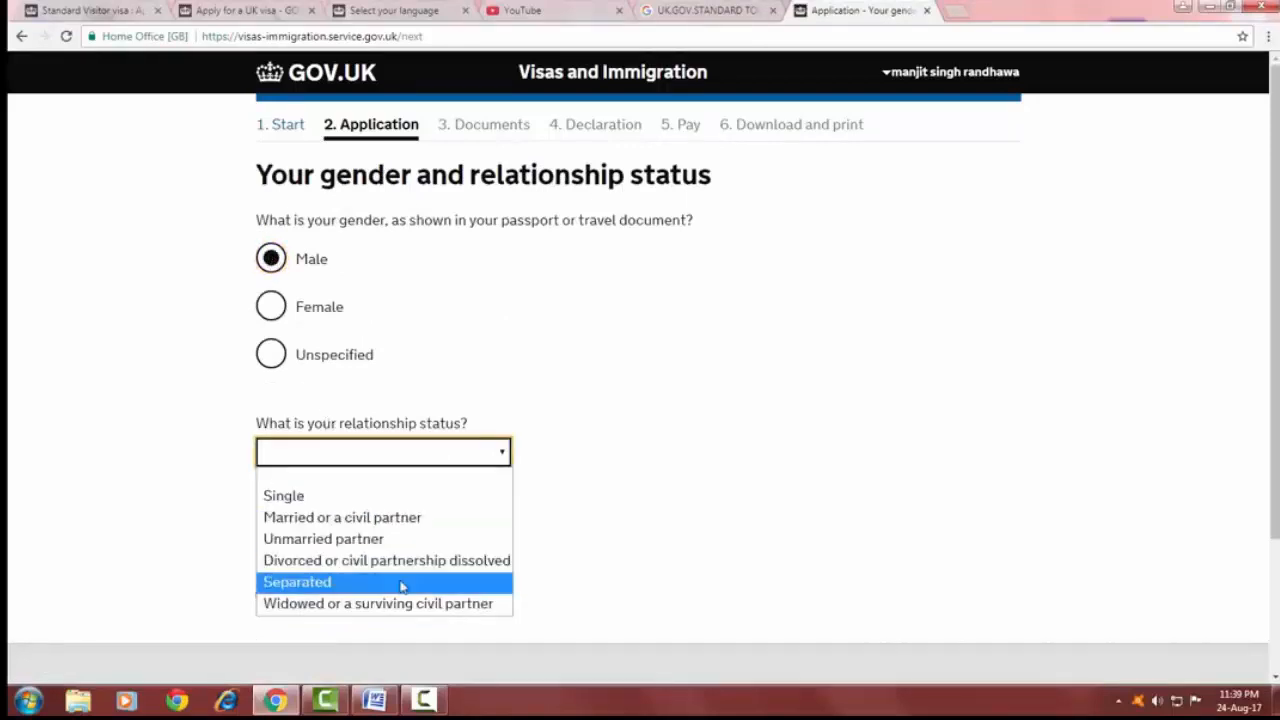
pyautogui.click(357, 496)
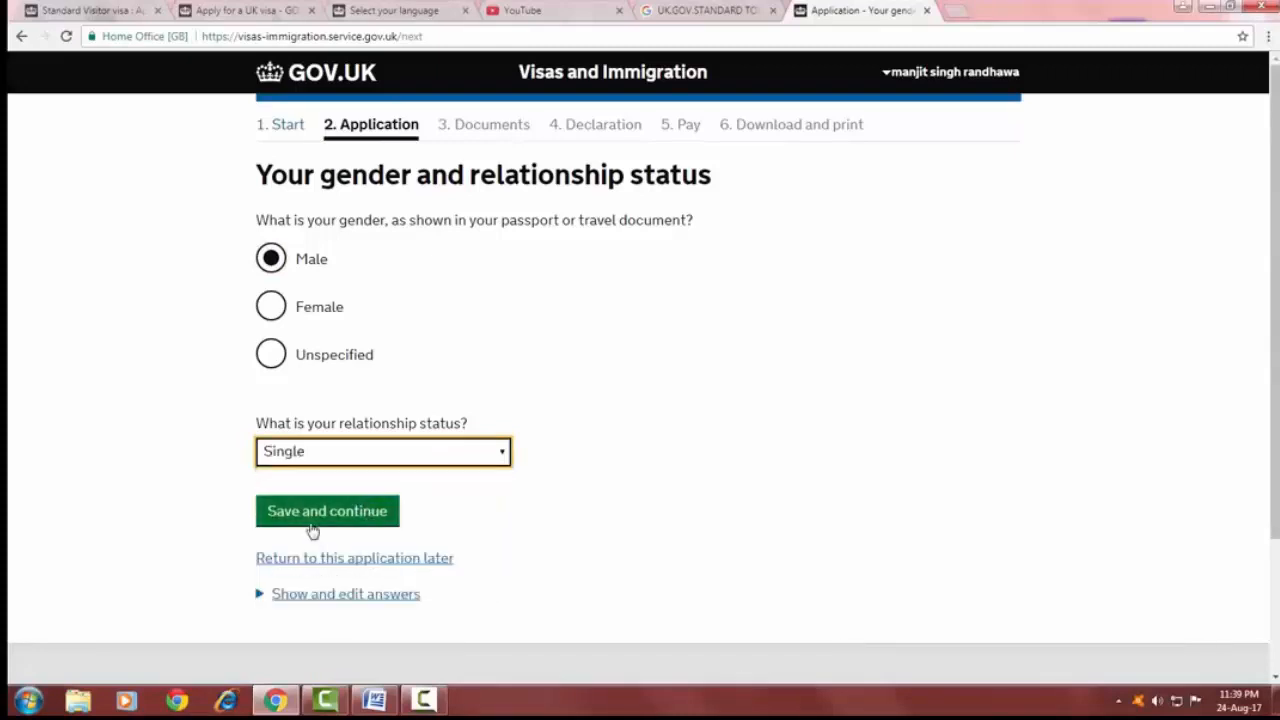
pyautogui.click(316, 514)
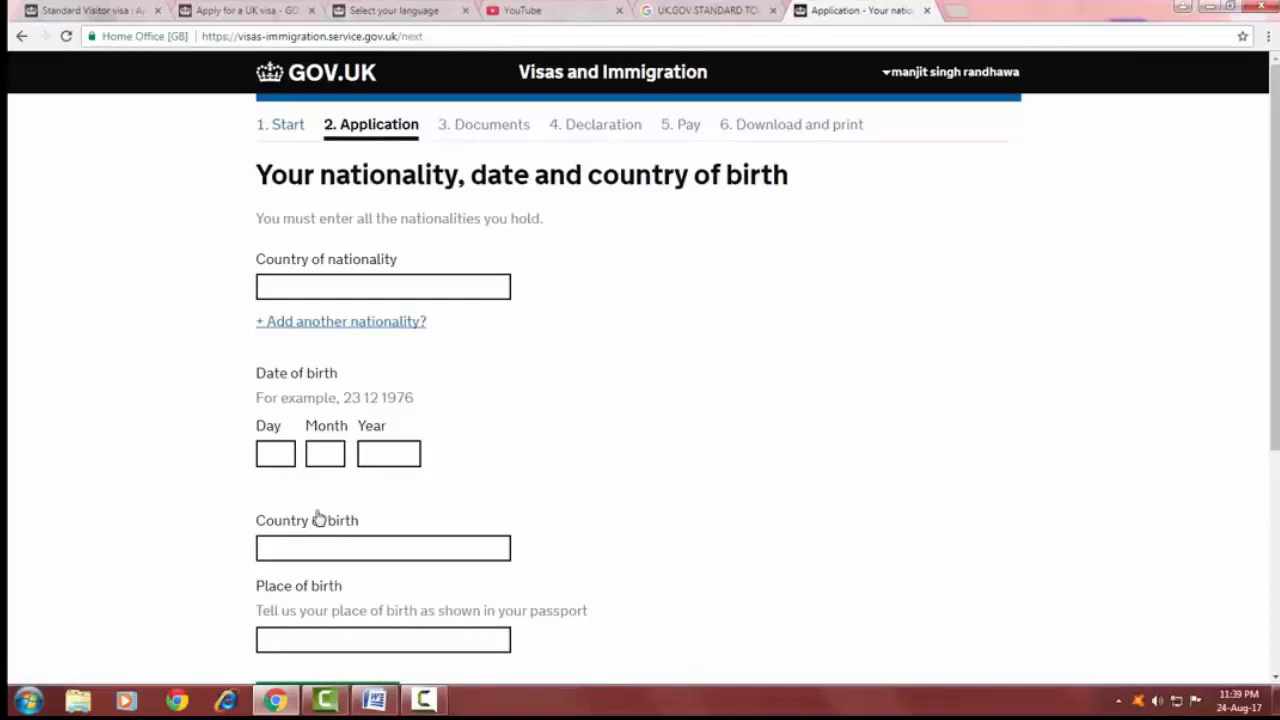
# Select India as country of nationality and country of birth, and enter the applicant's date of birth.
pyautogui.click(302, 284)
pyautogui.write('in')
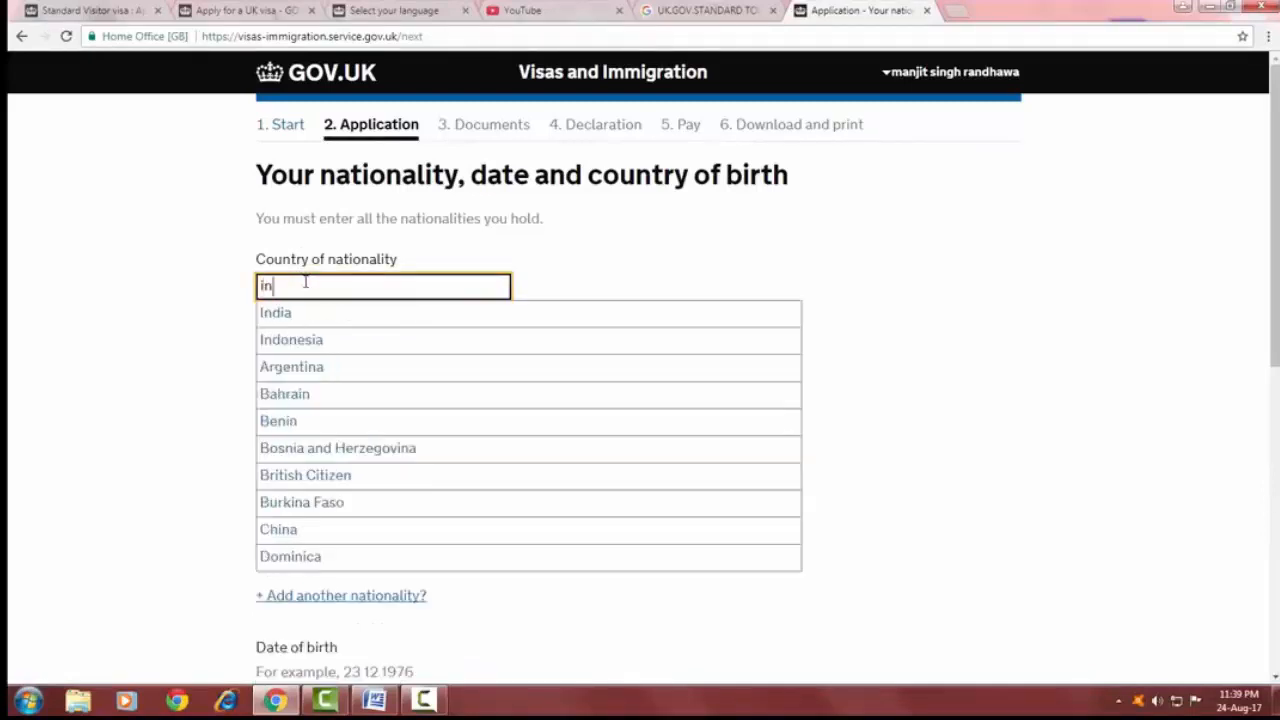
pyautogui.click(316, 317)
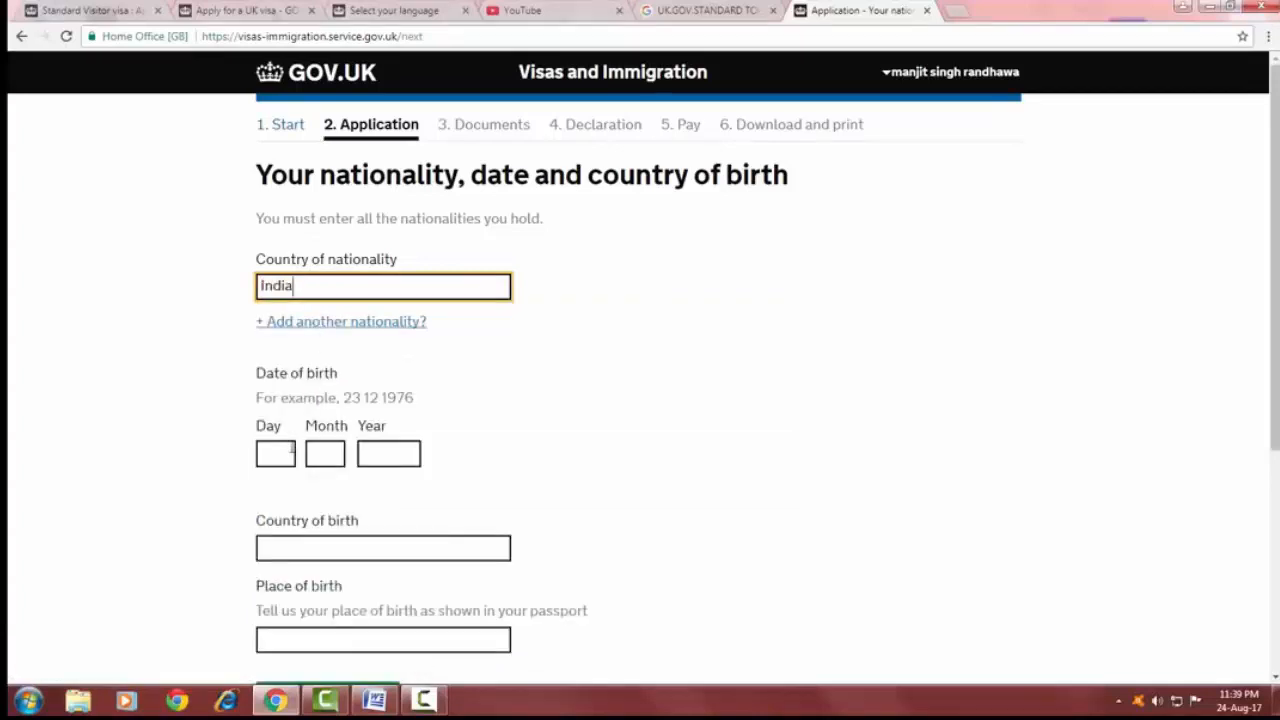
pyautogui.click(286, 455)
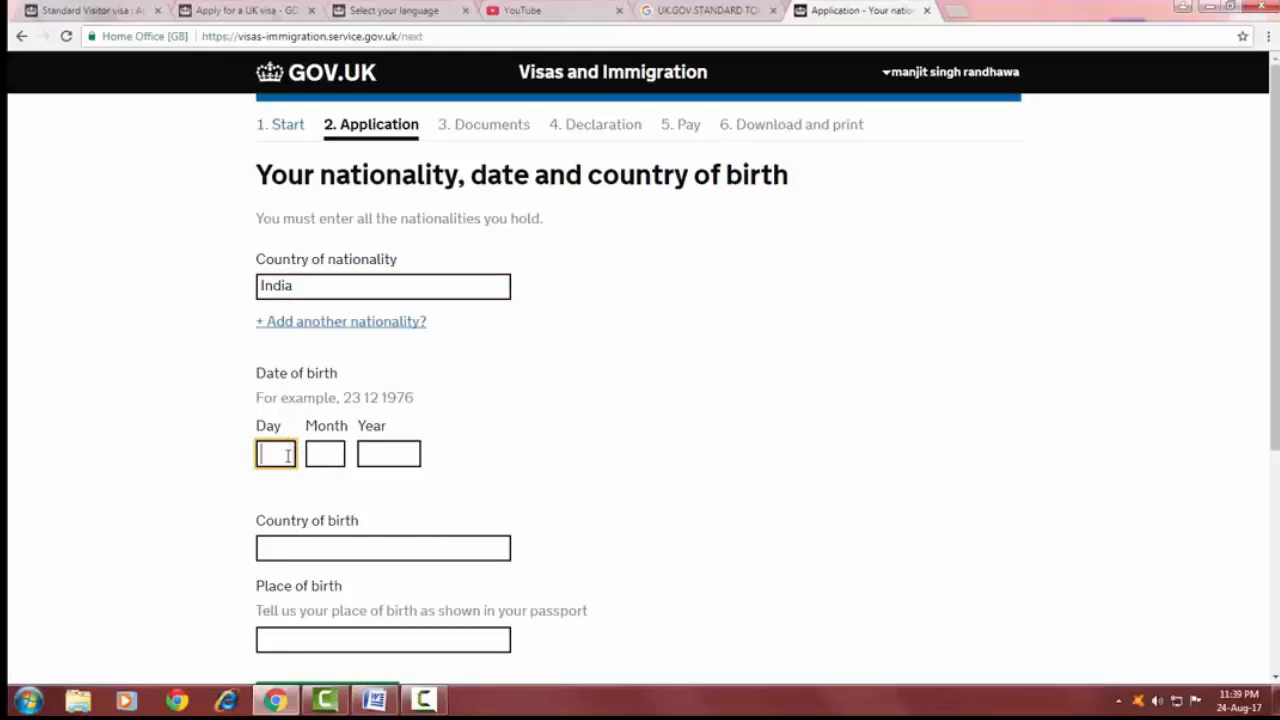
pyautogui.click(337, 548)
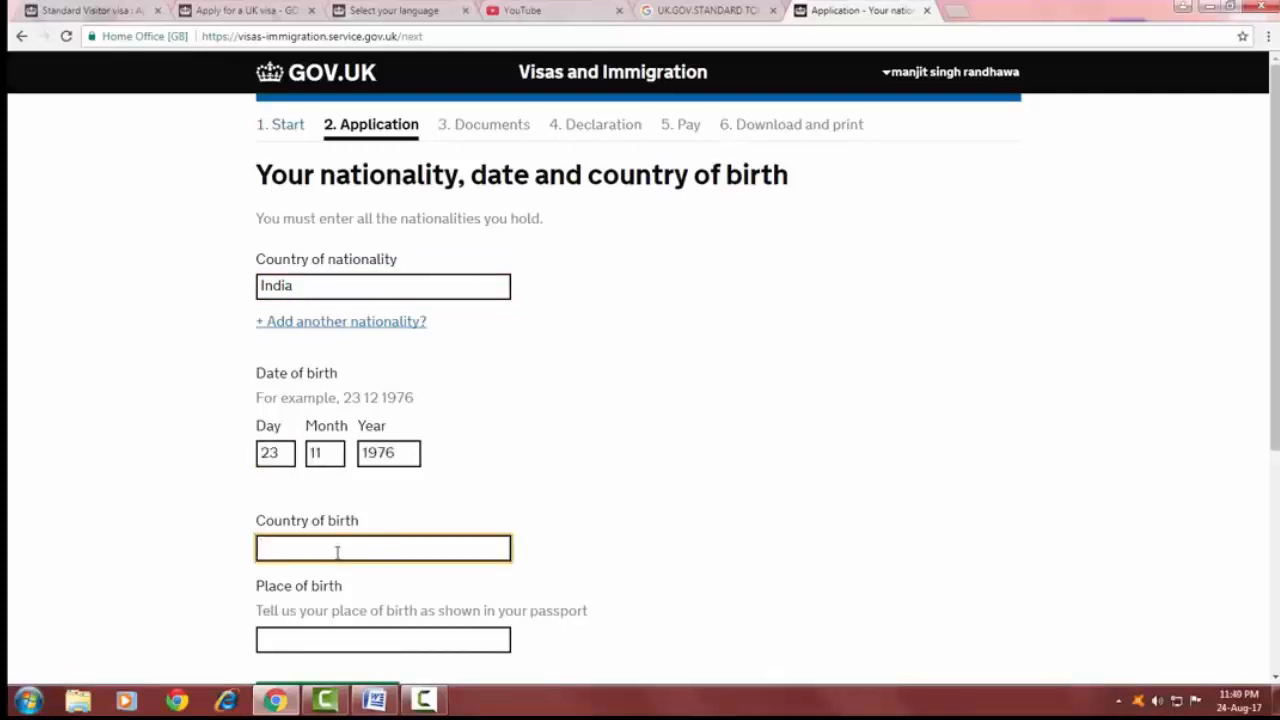
pyautogui.write('in')
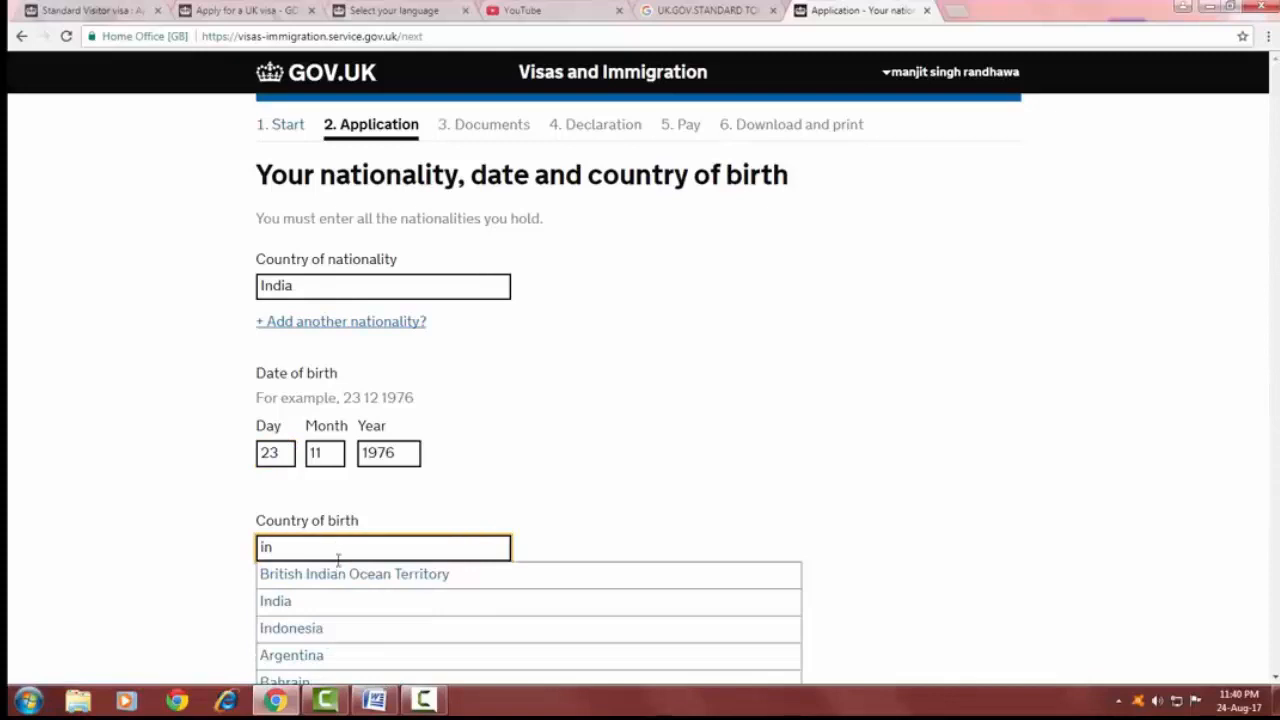
pyautogui.click(300, 601)
# Enter jalandhar as the place of birth and save and continue.
pyautogui.scroll(-3, 290, 505)
pyautogui.click(292, 397)
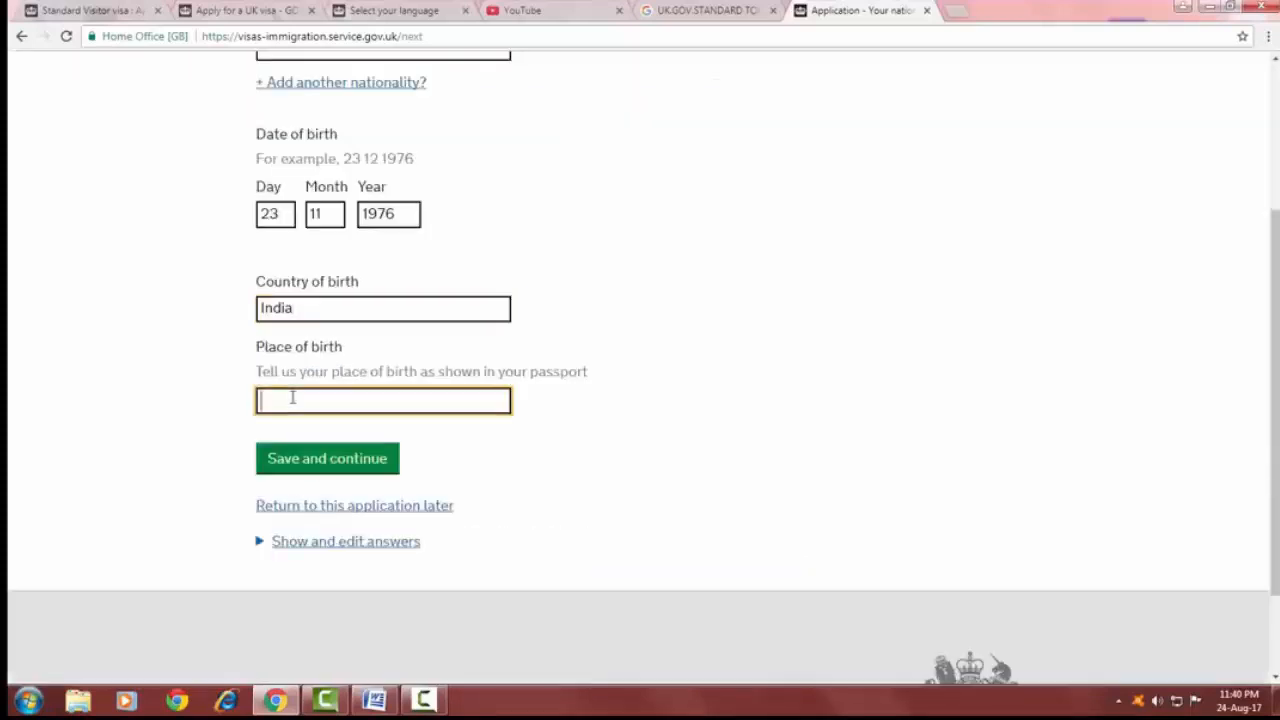
pyautogui.click(291, 400)
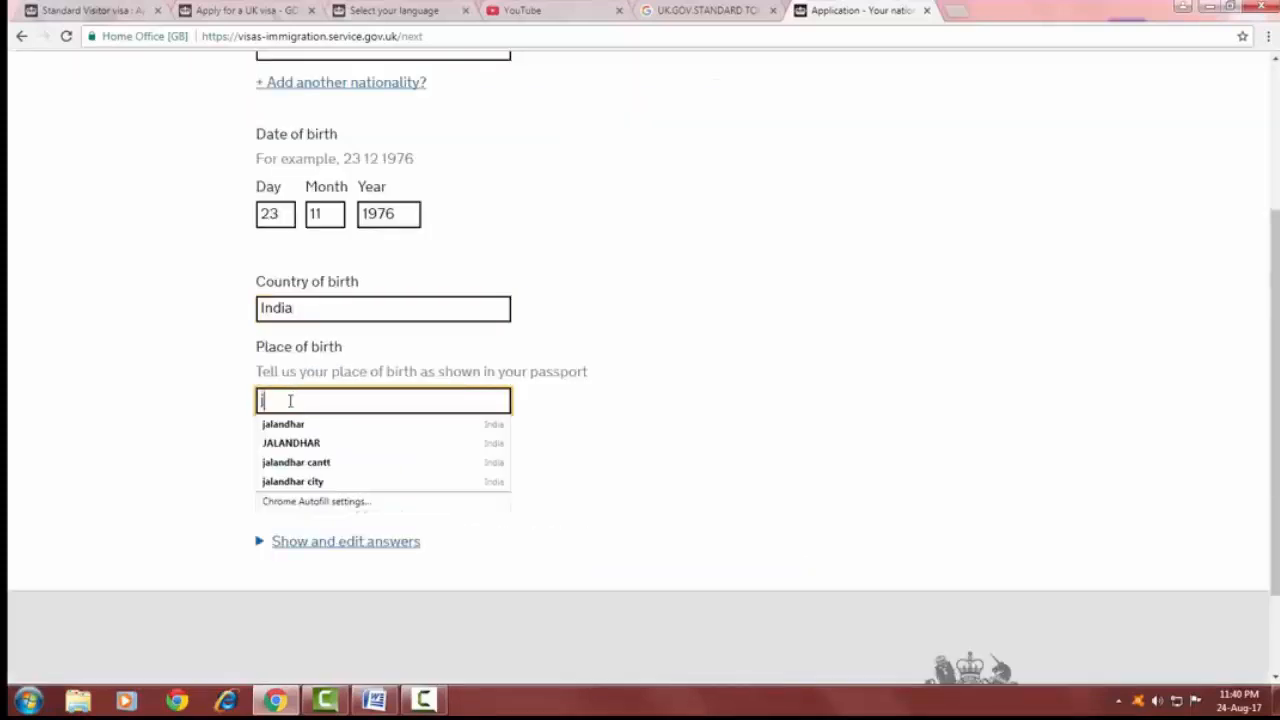
pyautogui.click(266, 423)
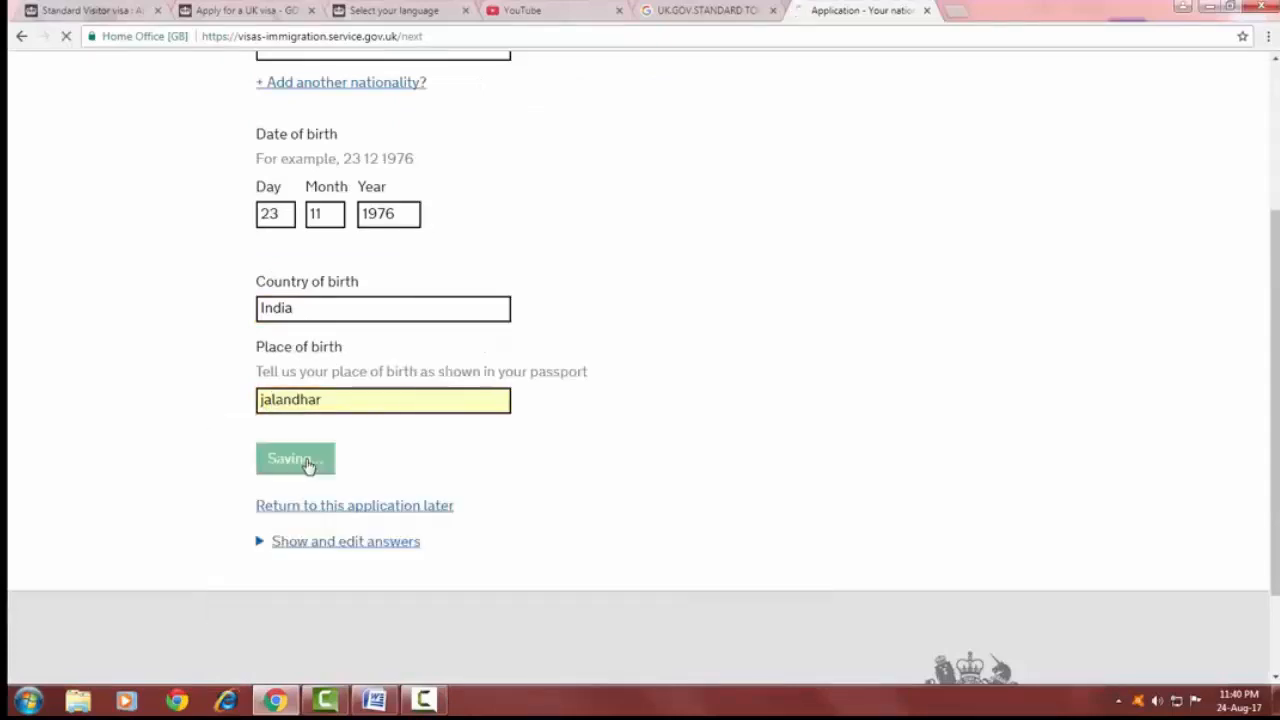
pyautogui.click(308, 467)
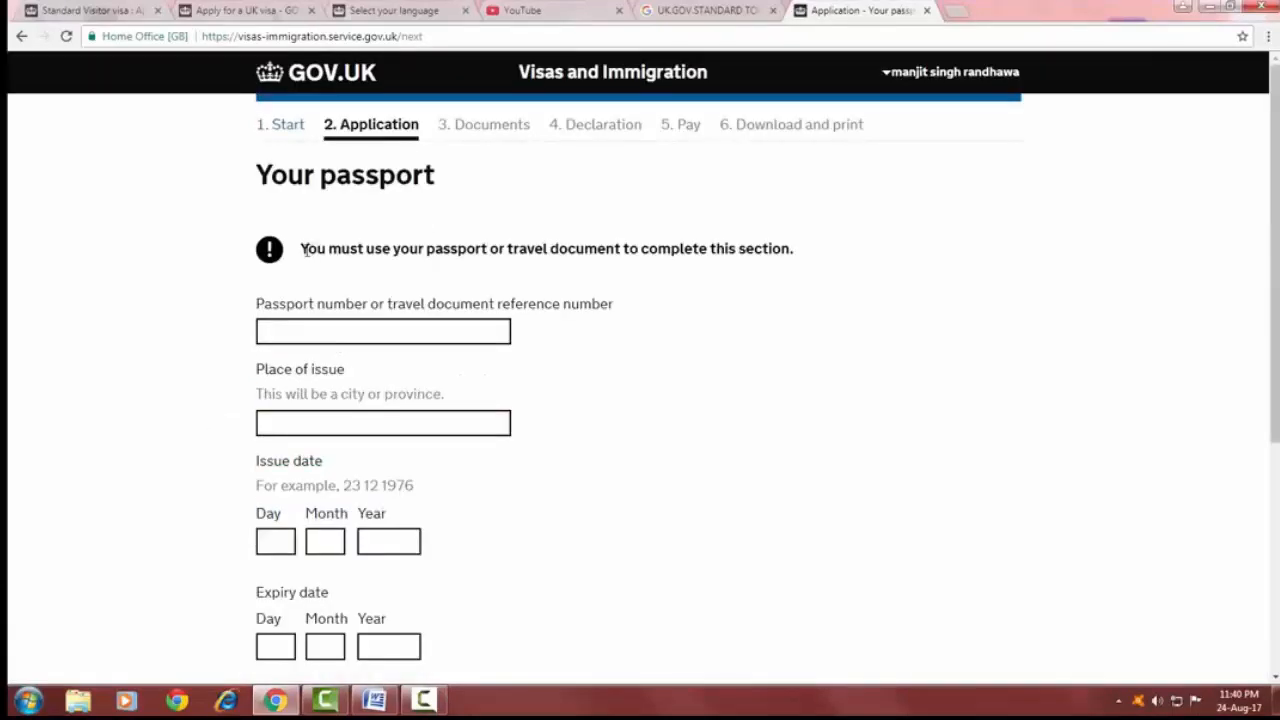
# Enter the applicant's passport number, jalandhar as place of issue, and the issue and expiry dates, then save and continue.
pyautogui.moveTo(307, 249); pyautogui.dragTo(785, 250)
pyautogui.scroll(-1, 466, 255)
pyautogui.scroll(-2, 466, 255)
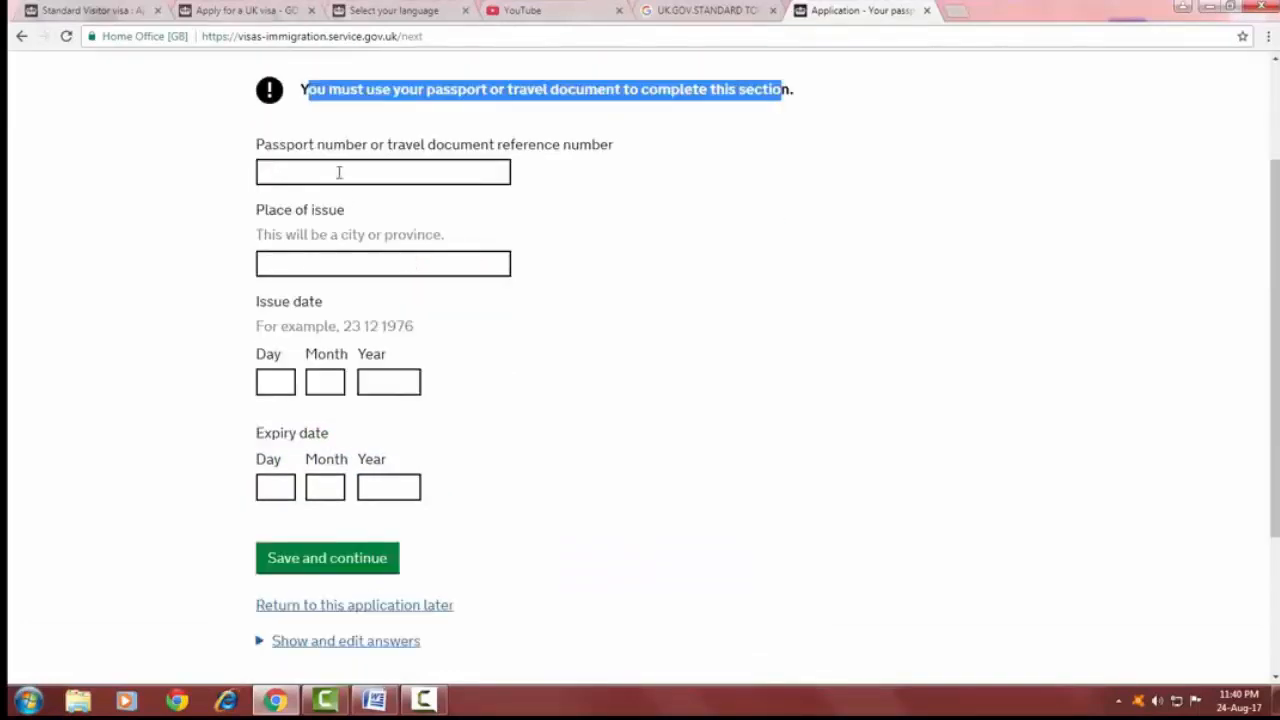
pyautogui.click(337, 171)
pyautogui.click(290, 260)
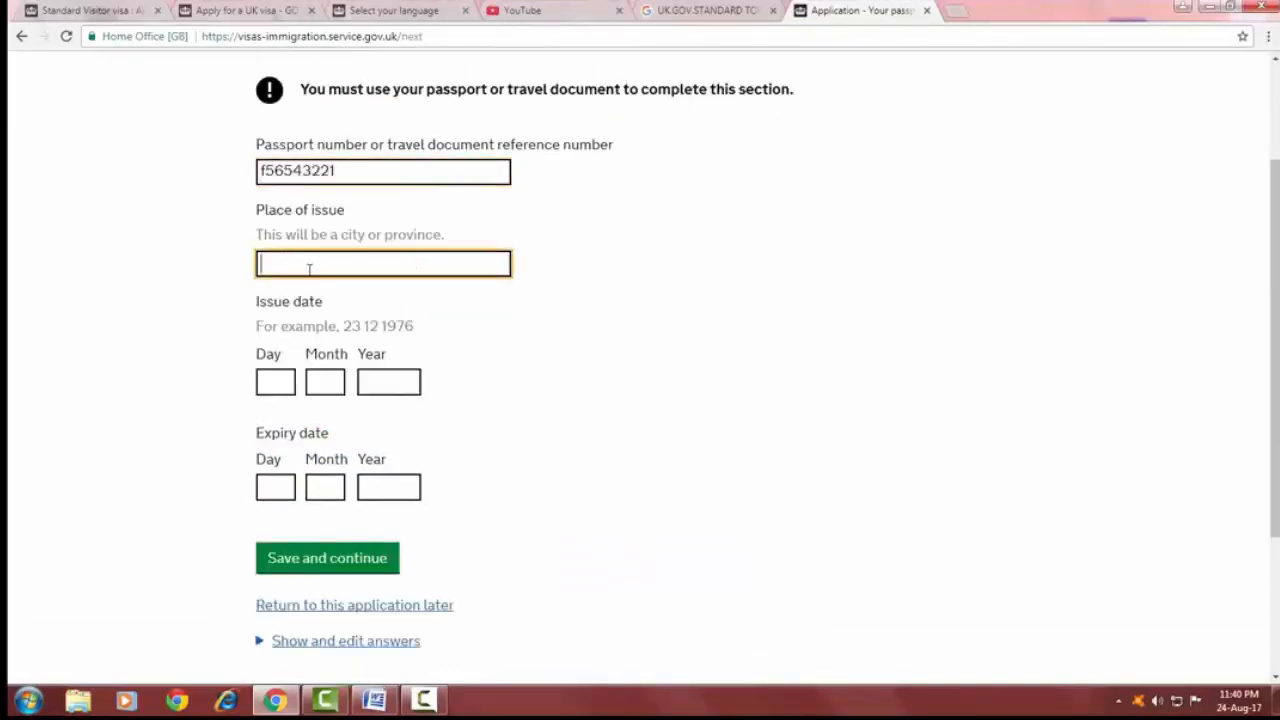
pyautogui.write('jalandhar')
pyautogui.click(281, 383)
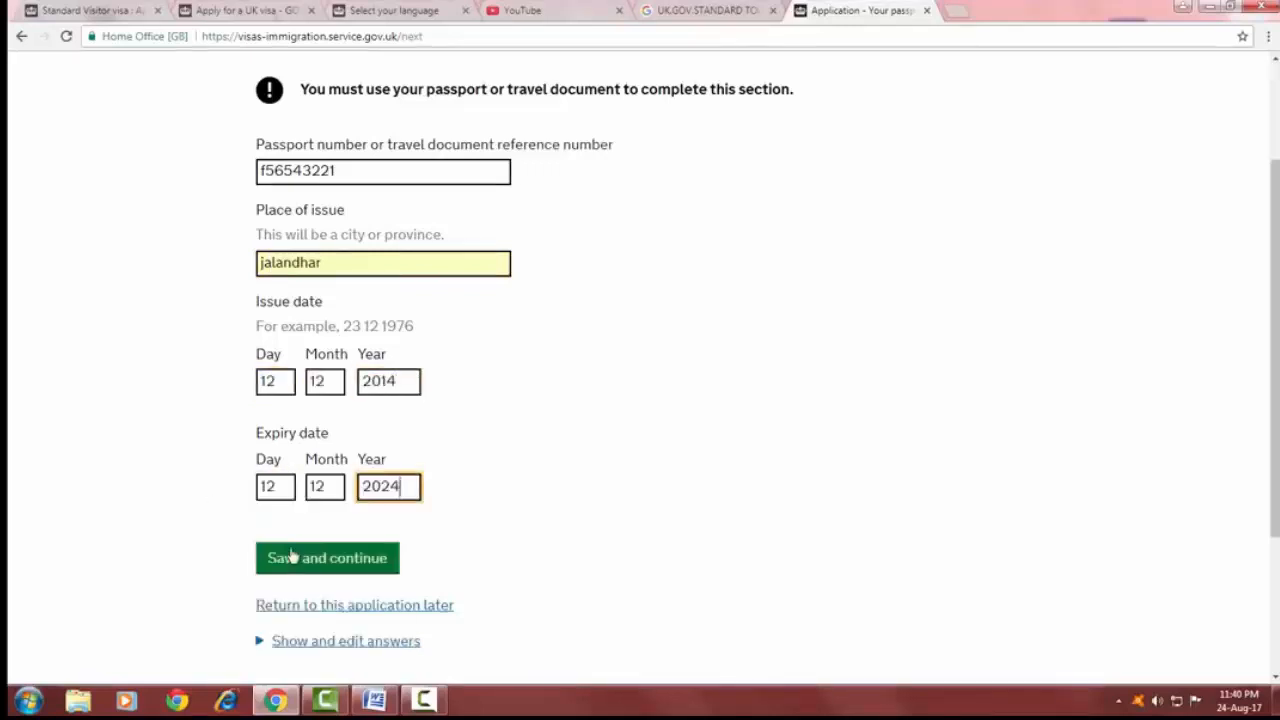
pyautogui.click(290, 557)
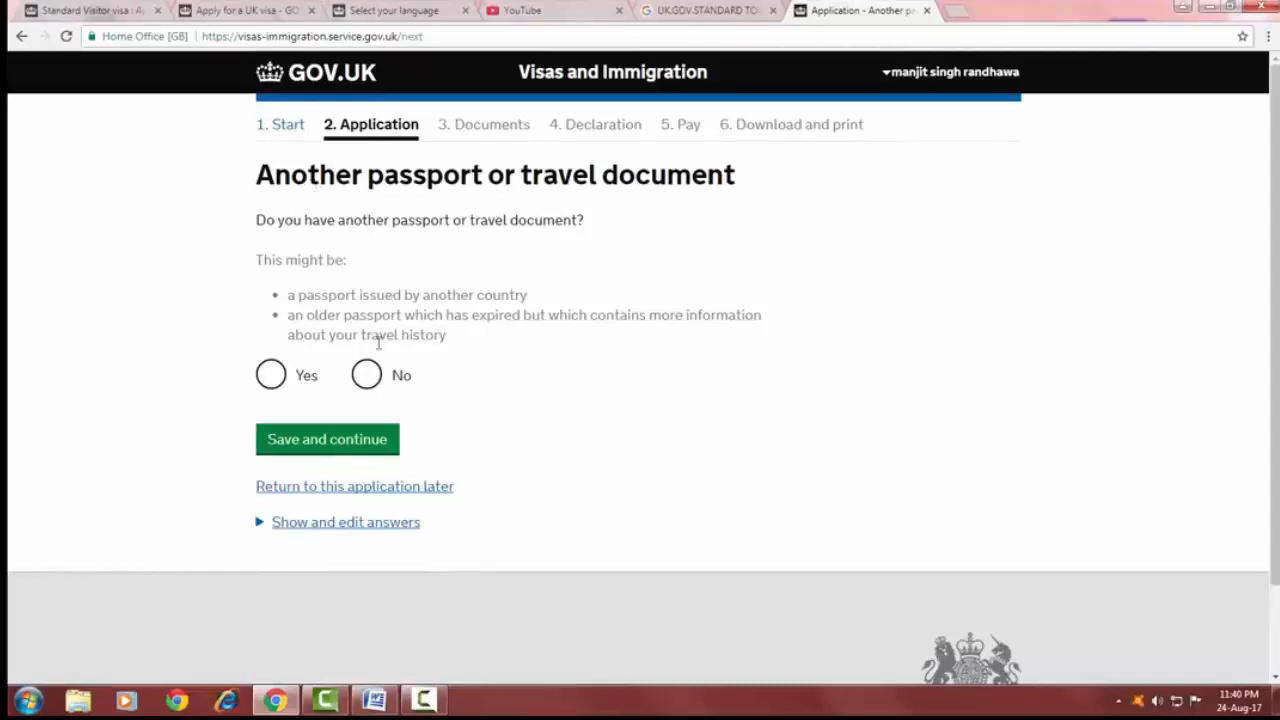
# Answer No to having another passport or travel document and save and continue.
pyautogui.click(380, 392)
pyautogui.scroll(-1, 370, 360)
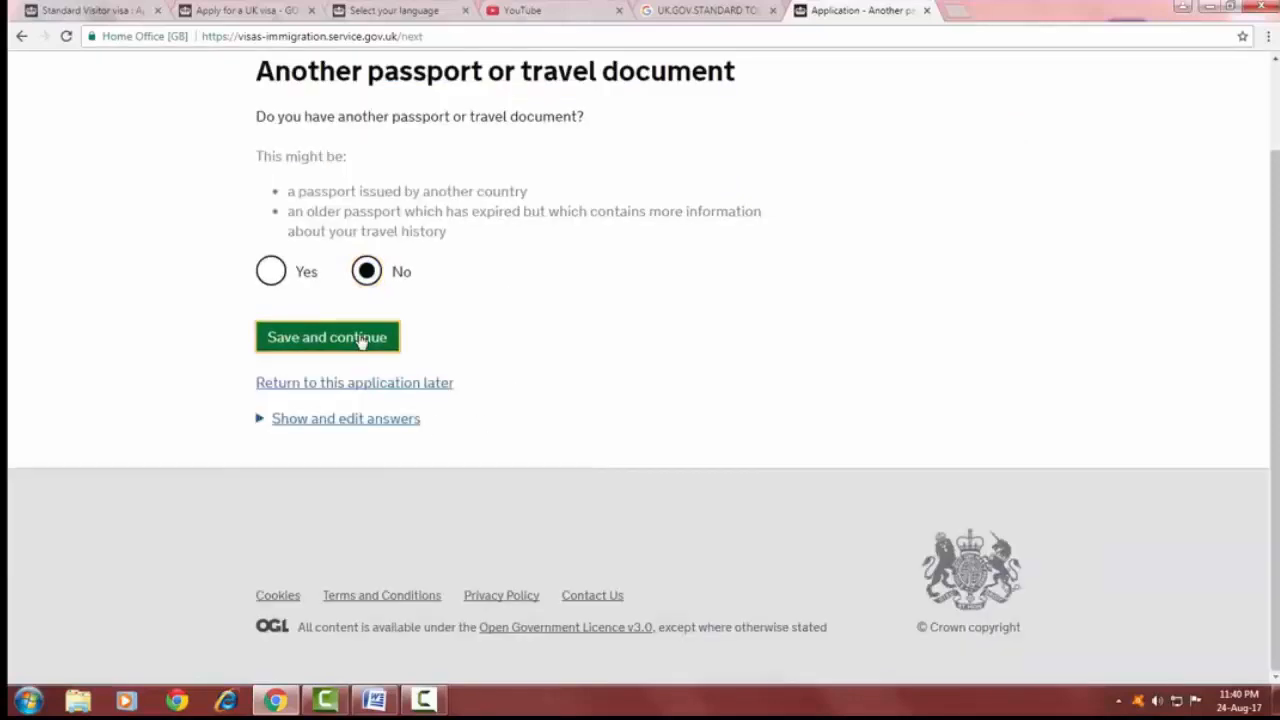
pyautogui.click(363, 337)
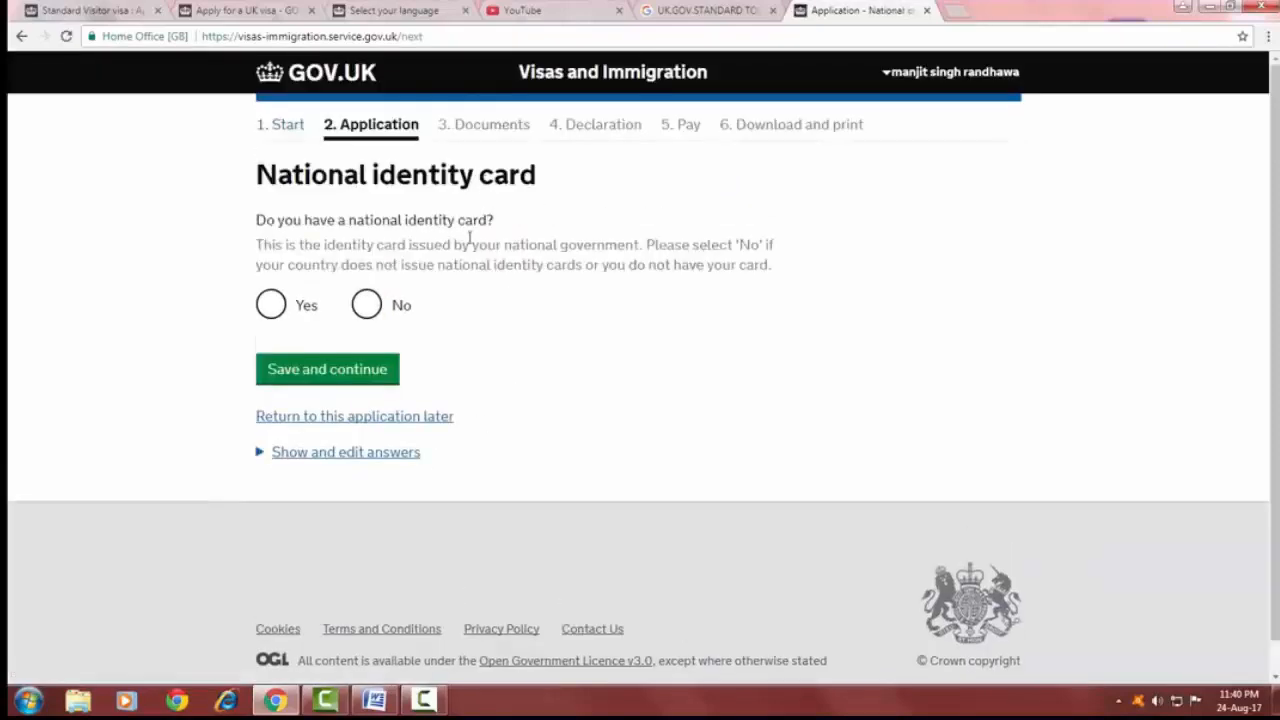
# Answer No to having a national identity card and save and continue.
pyautogui.click(365, 305)
pyautogui.click(345, 372)
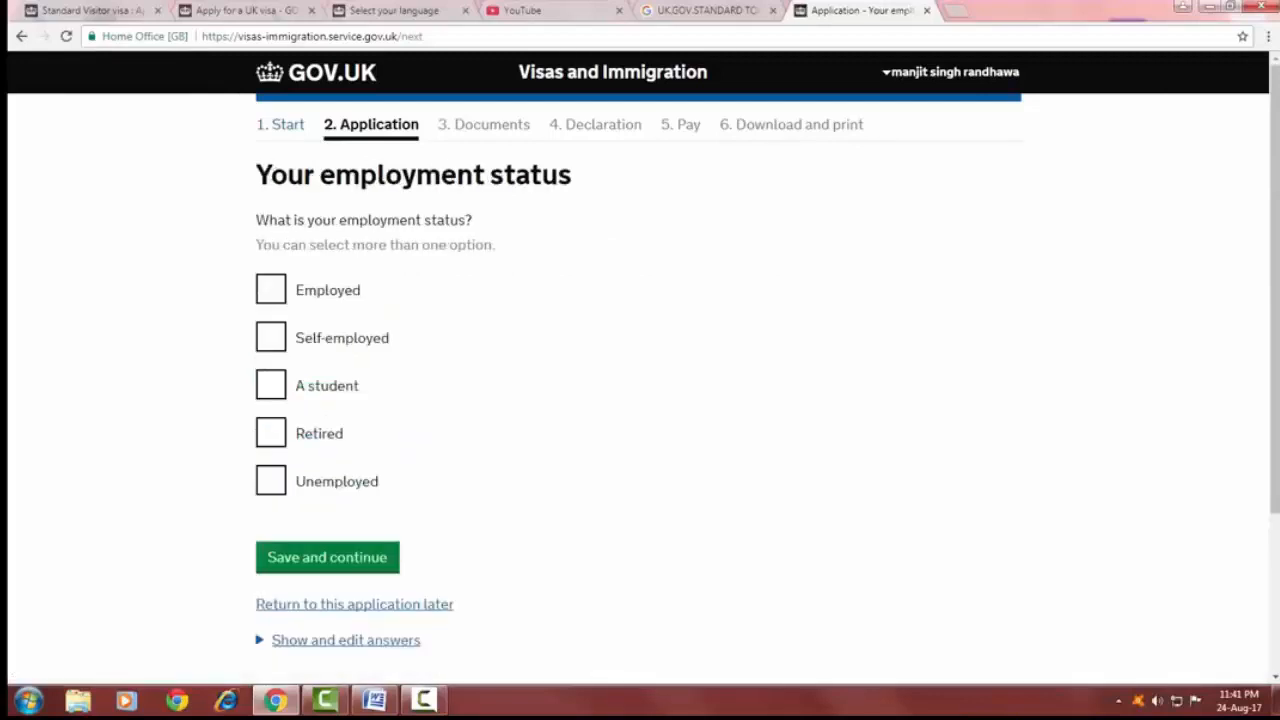
# Tick Employed as the employment status and save and continue.
pyautogui.click(279, 296)
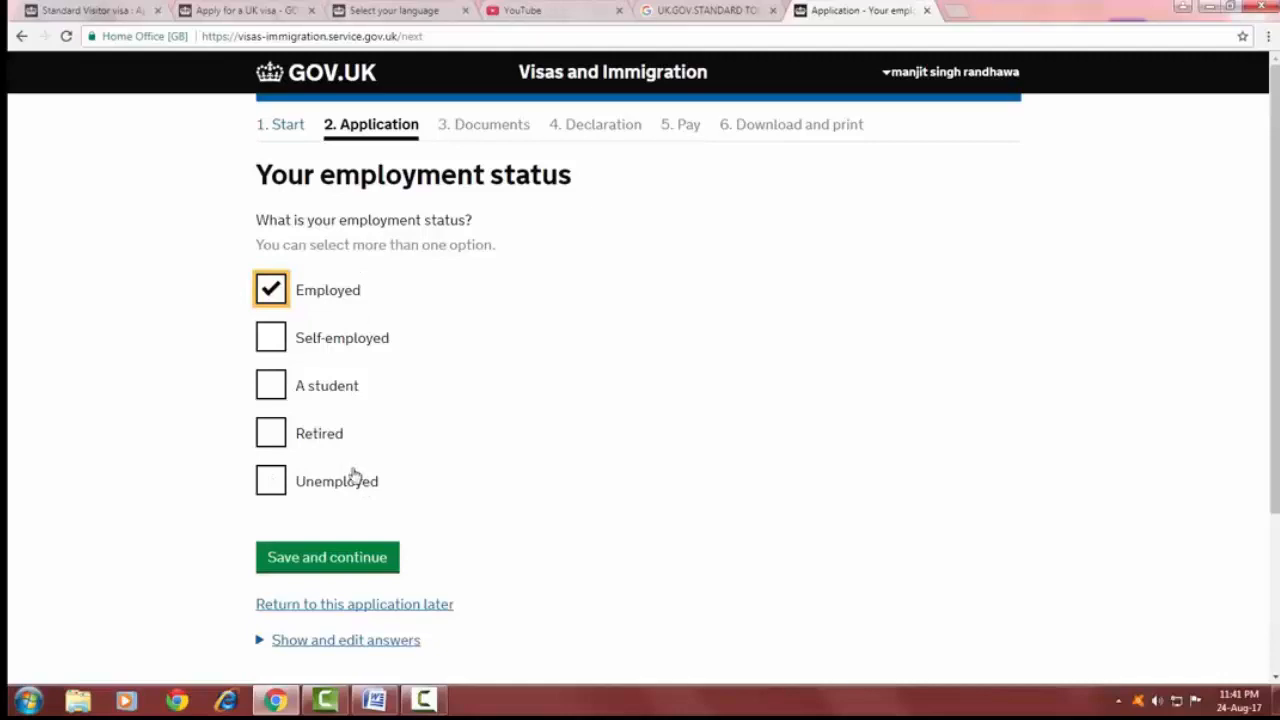
pyautogui.click(338, 562)
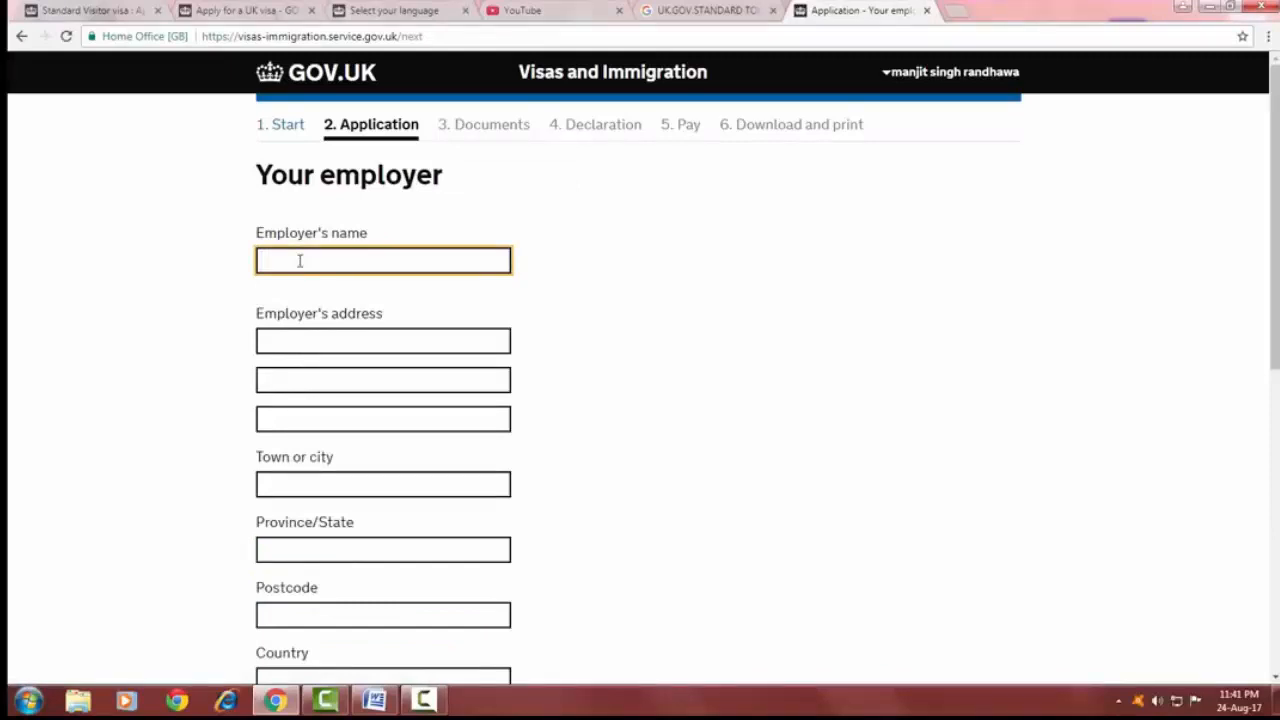
# Enter dlf as the employer's name and fill in the employer's address, town, state, postcode and telephone number.
pyautogui.click(299, 261)
pyautogui.write('dlf')
pyautogui.click(304, 340)
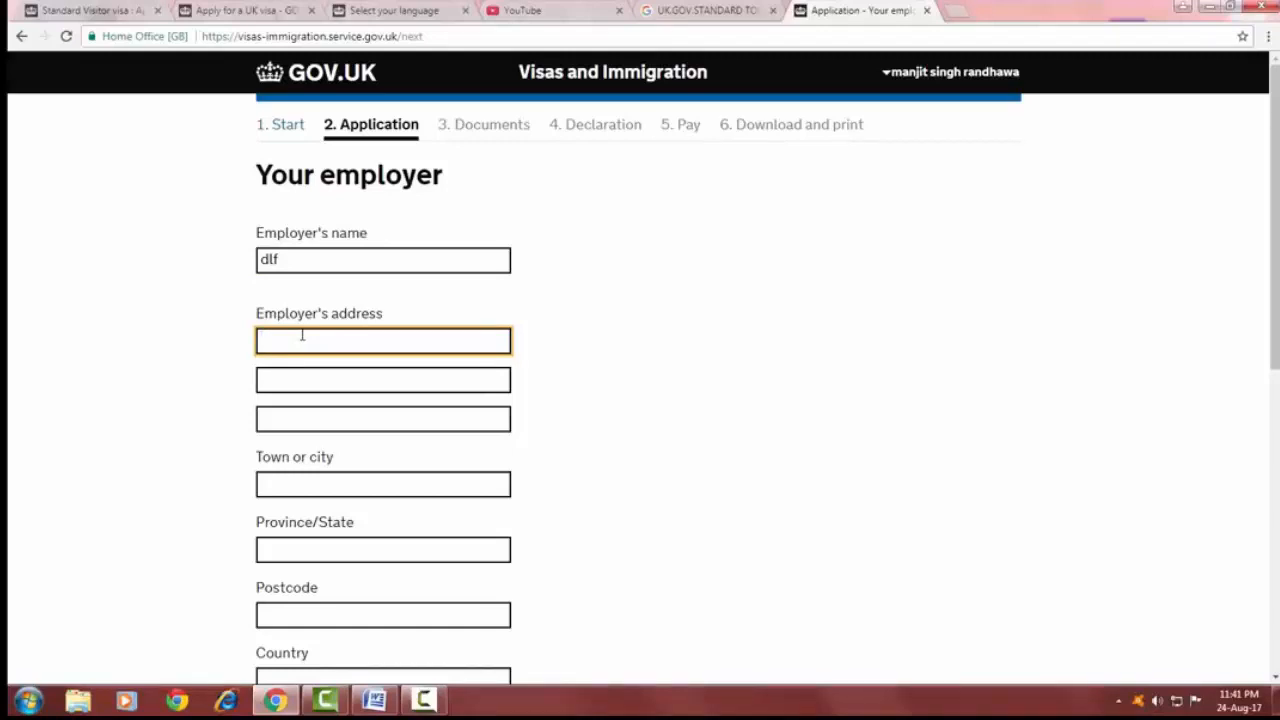
pyautogui.click(304, 338)
pyautogui.click(507, 322)
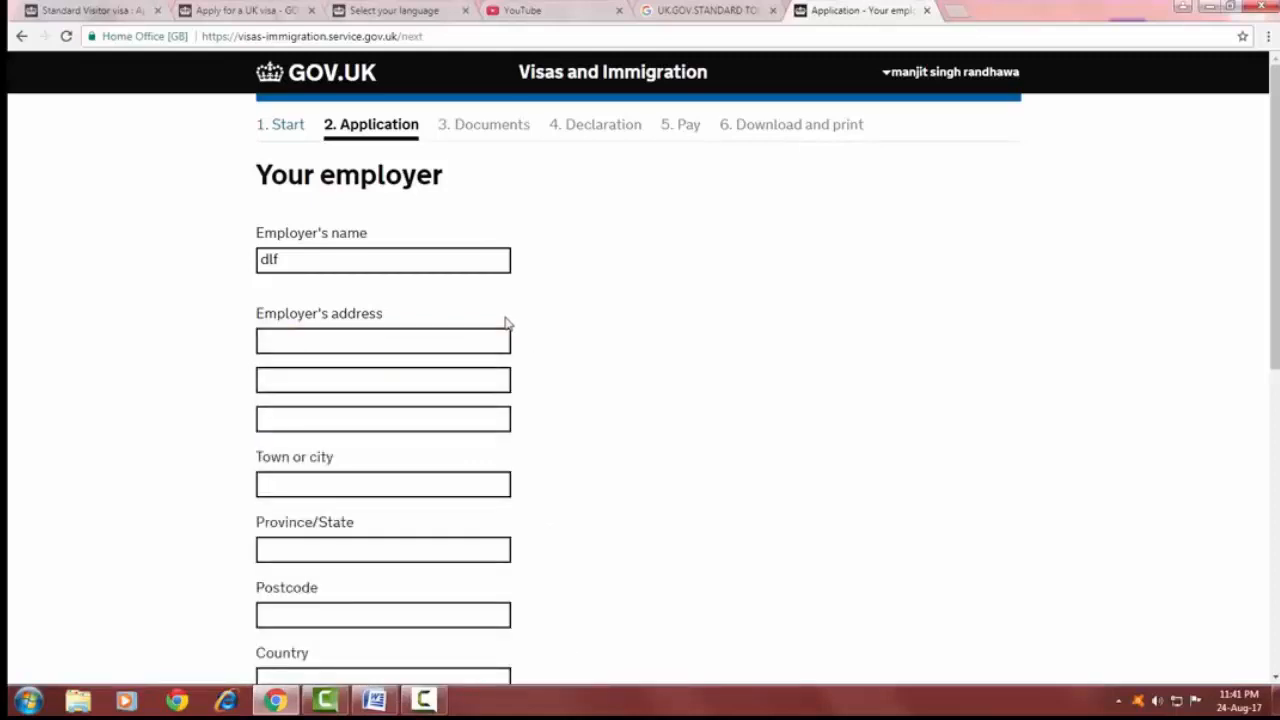
pyautogui.click(329, 334)
pyautogui.click(340, 370)
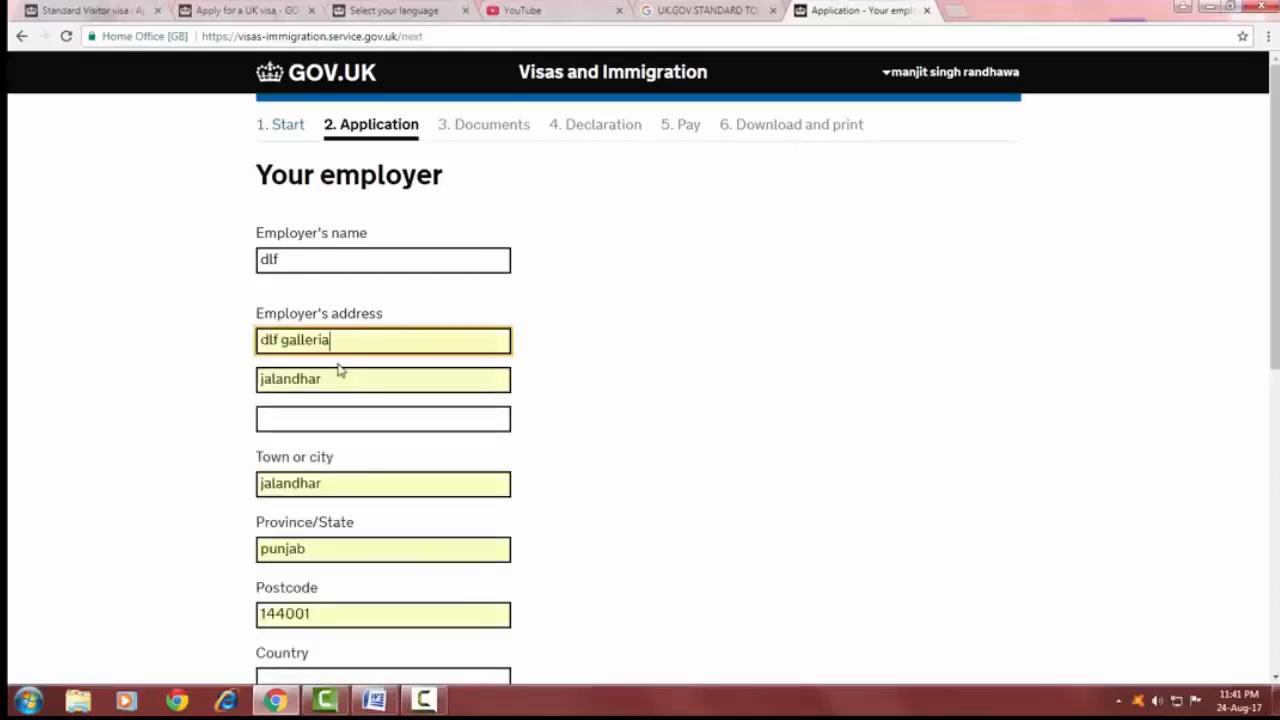
pyautogui.click(291, 414)
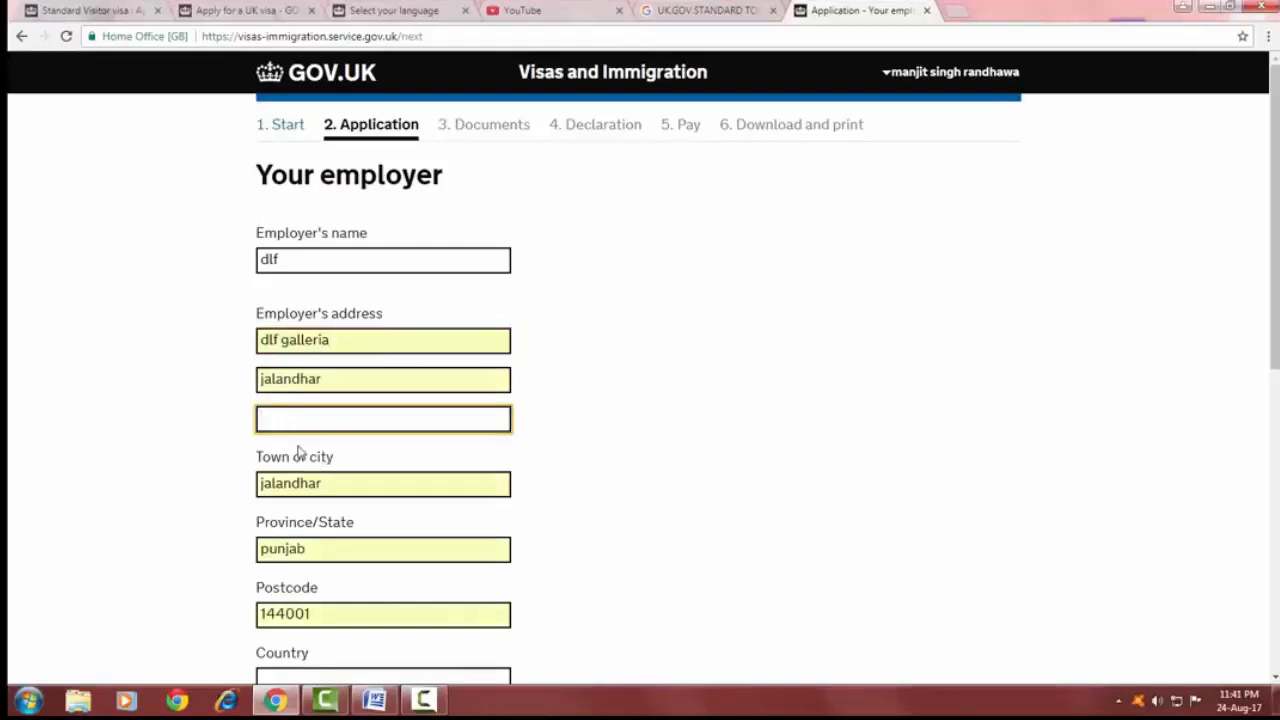
# Select India as the employer's country.
pyautogui.scroll(-2, 302, 378)
pyautogui.click(320, 244)
pyautogui.click(332, 312)
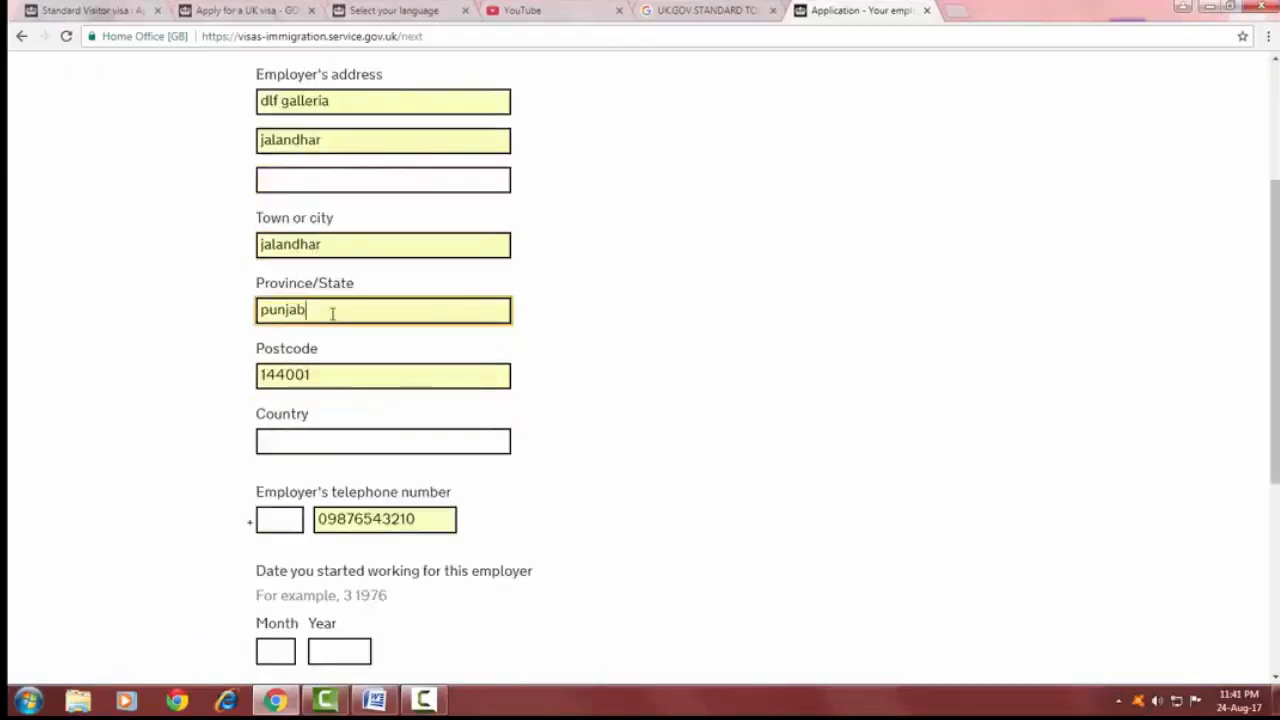
pyautogui.click(335, 383)
pyautogui.click(336, 441)
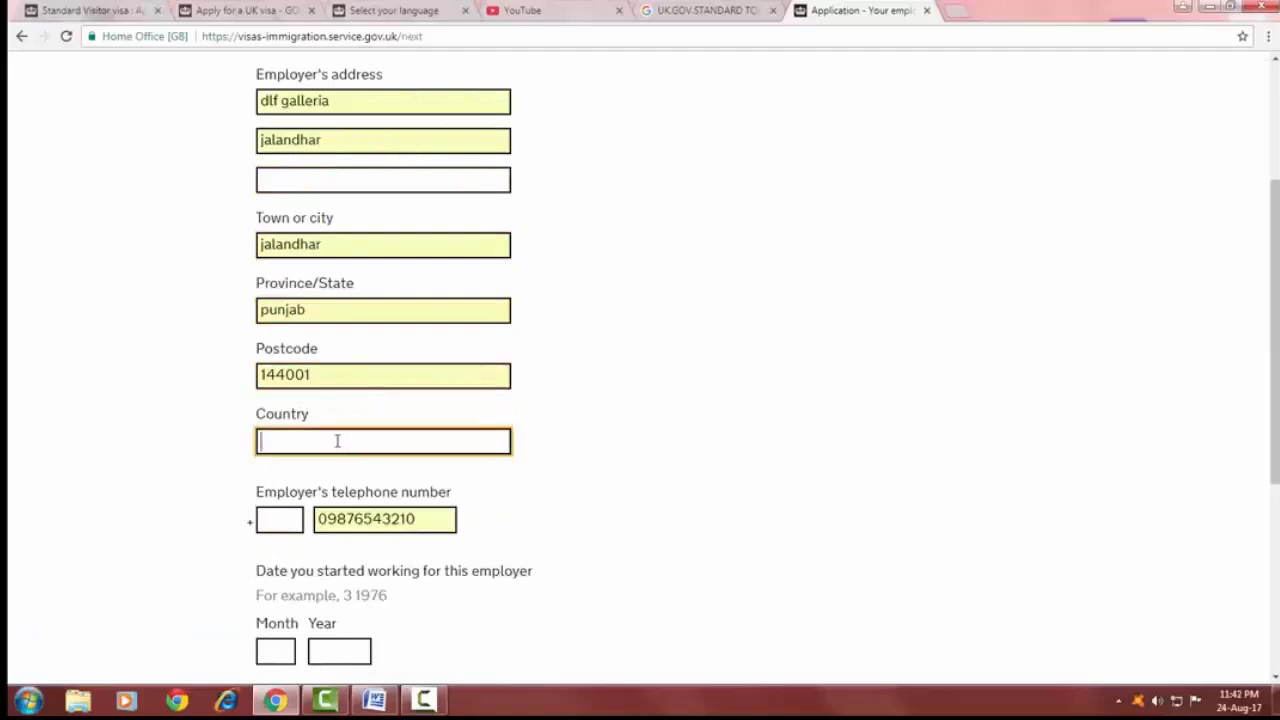
pyautogui.write('in')
pyautogui.click(338, 494)
# Enter 91 as the country code of the employer's telephone number.
pyautogui.scroll(-2, 338, 490)
pyautogui.click(297, 280)
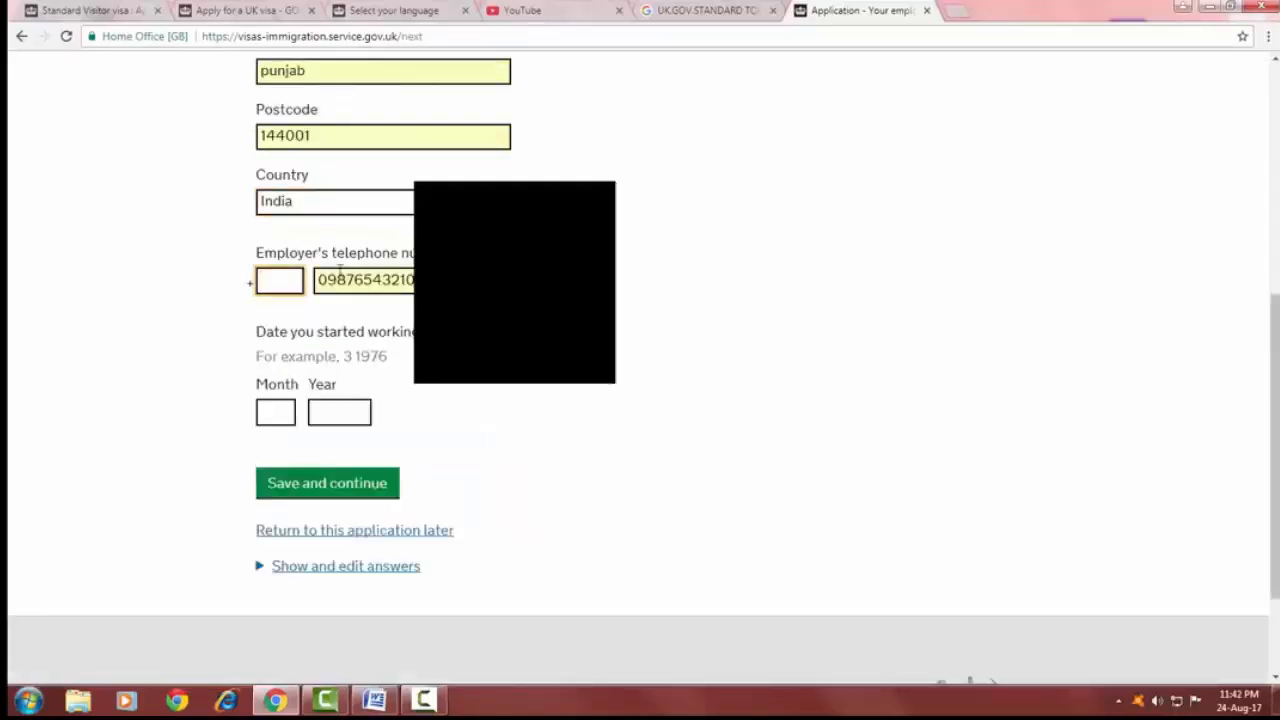
pyautogui.click(288, 287)
pyautogui.click(276, 305)
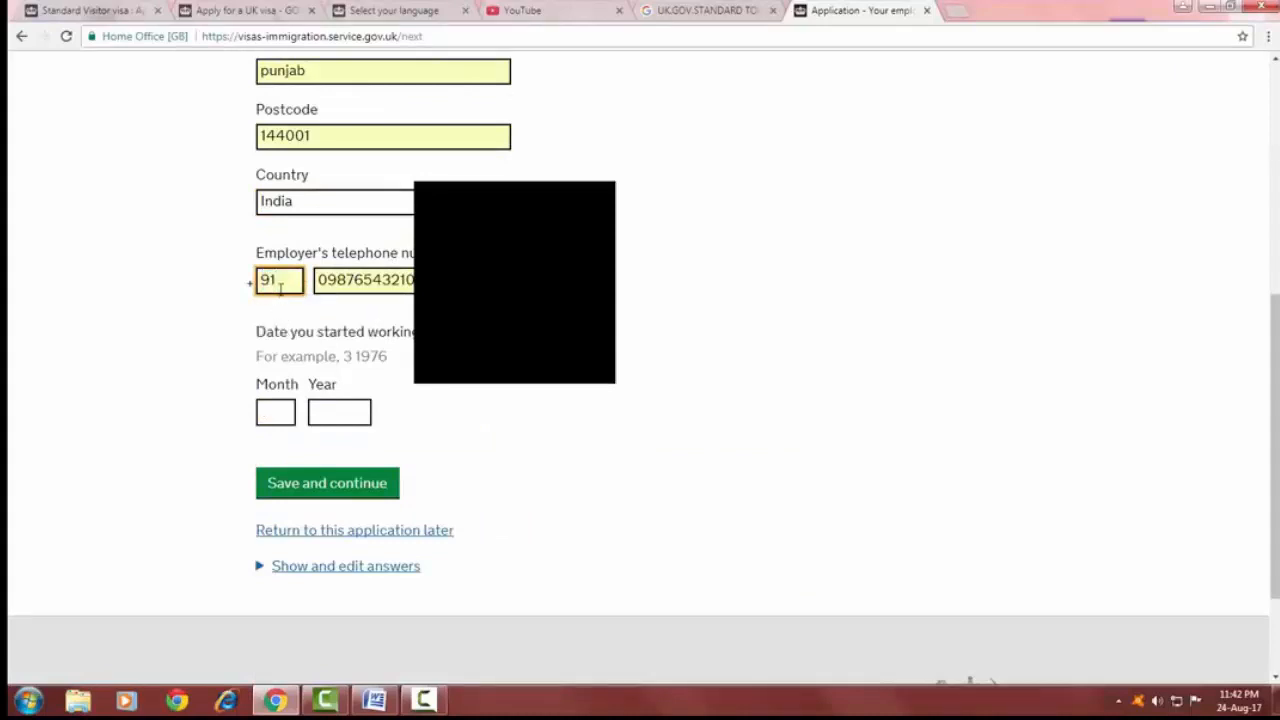
pyautogui.click(345, 282)
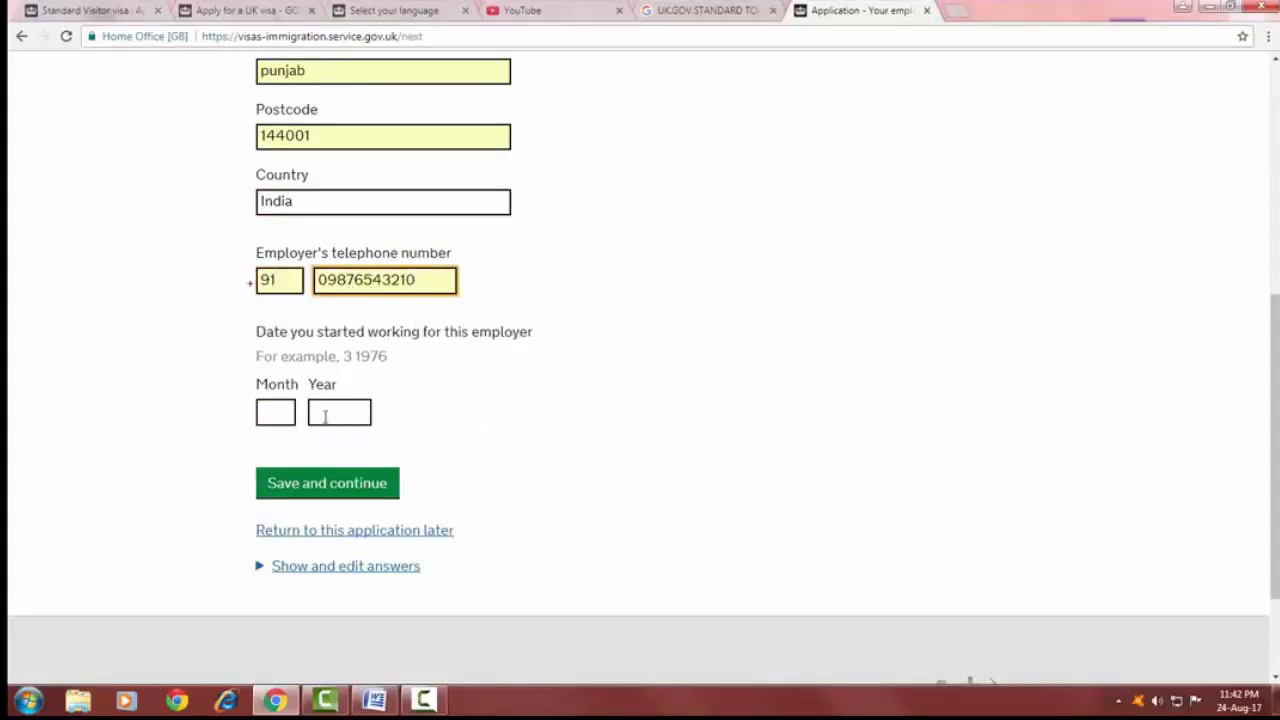
# Enter 12 2014 as the month and year you started working for this employer, then save and continue.
pyautogui.click(277, 412)
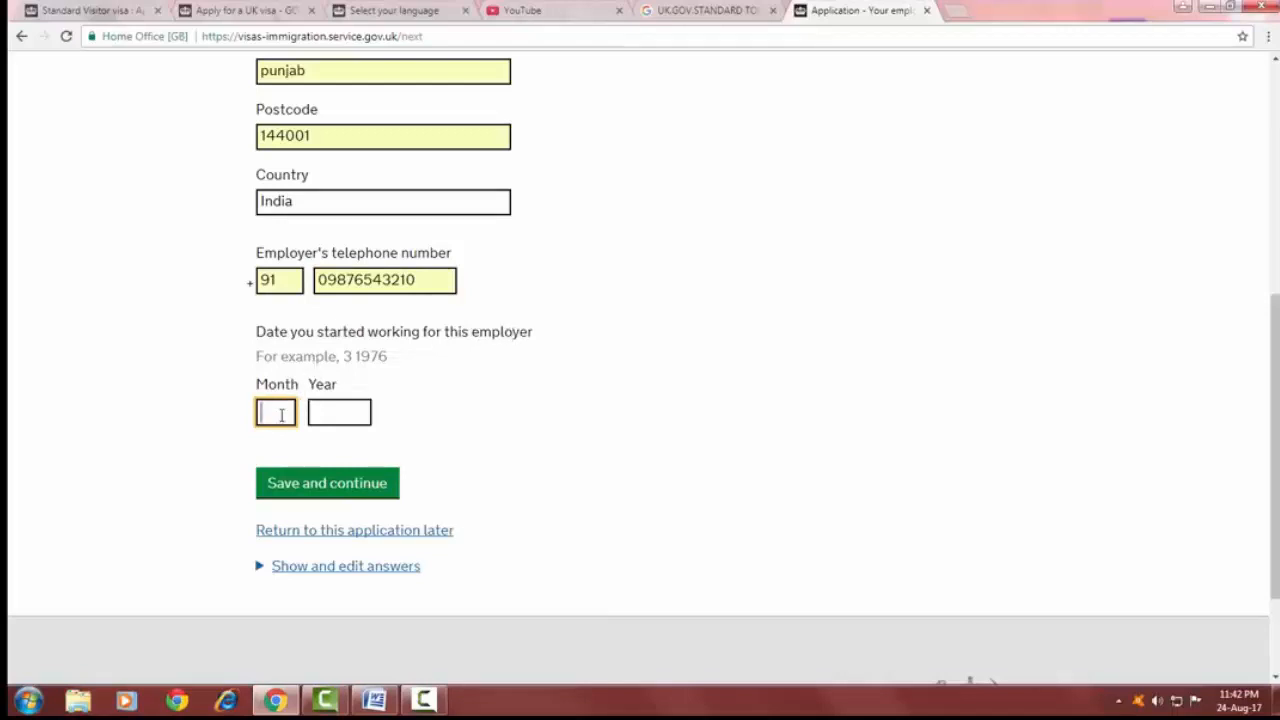
pyautogui.write('12')
pyautogui.press('Tab')
pyautogui.write('2014')
pyautogui.click(340, 484)
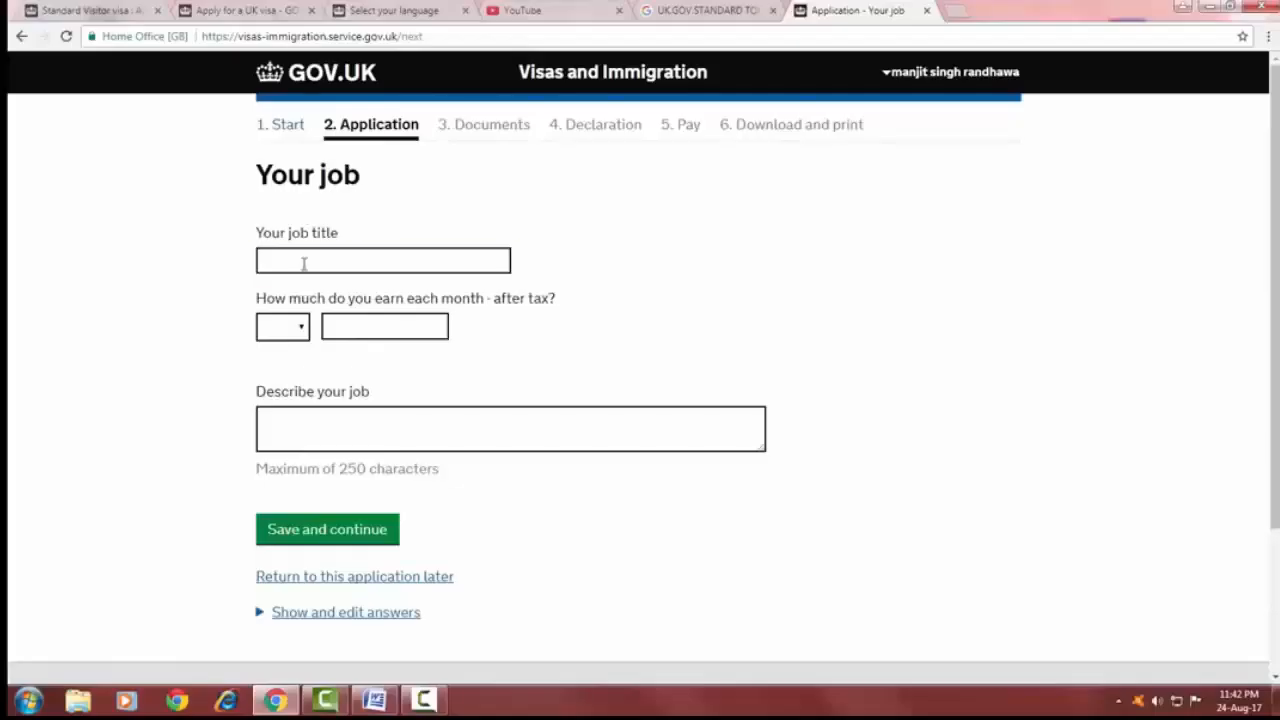
# Enter assistant manager as the job title.
pyautogui.click(303, 262)
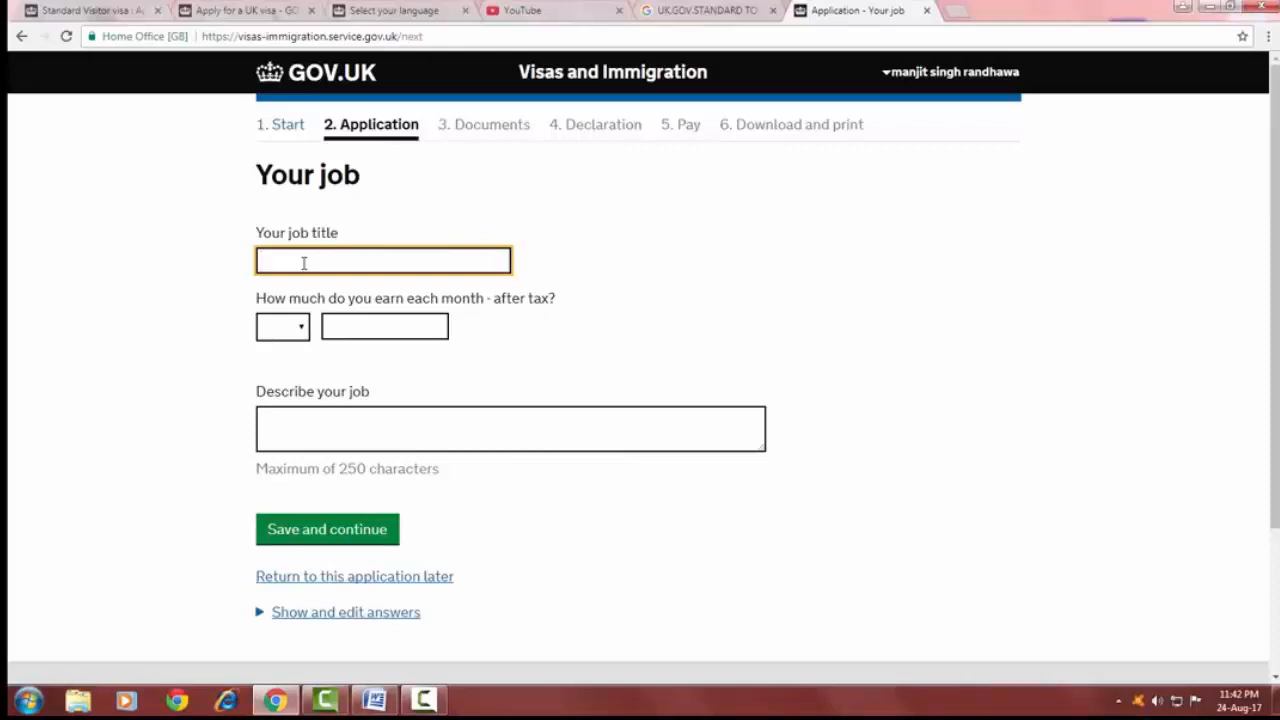
pyautogui.click(305, 262)
pyautogui.click(305, 284)
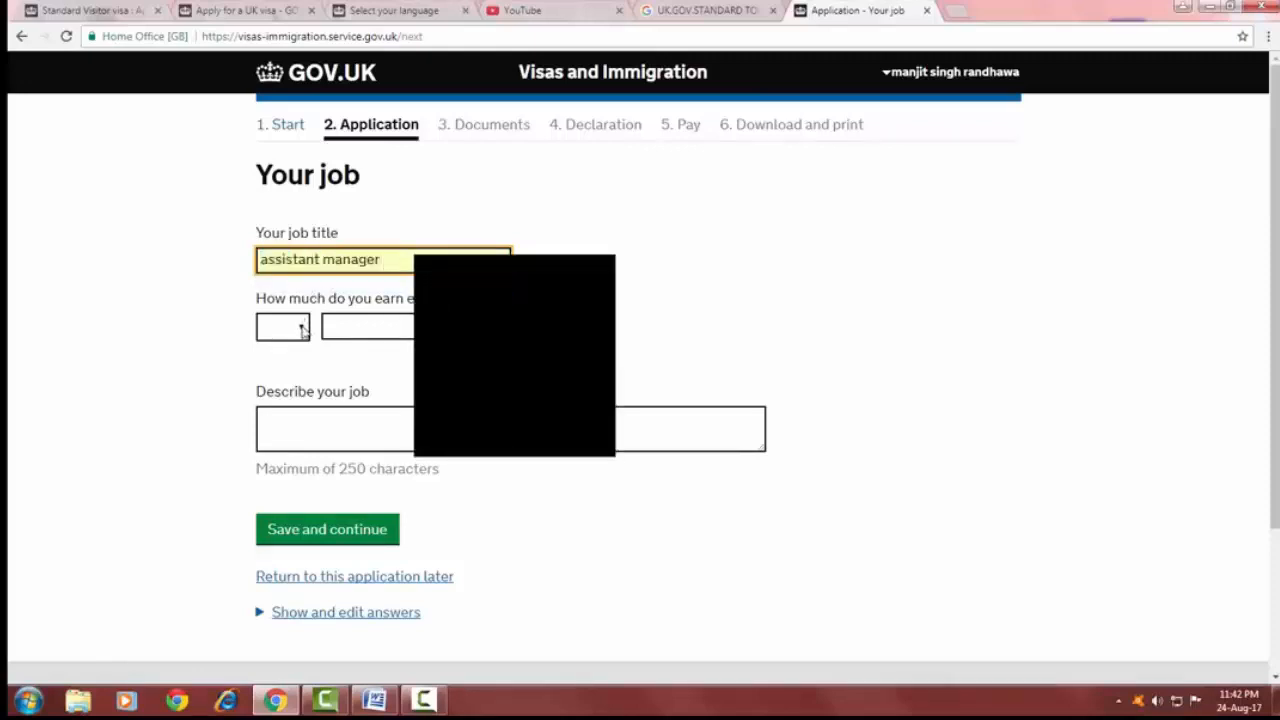
pyautogui.click(302, 329)
pyautogui.click(489, 349)
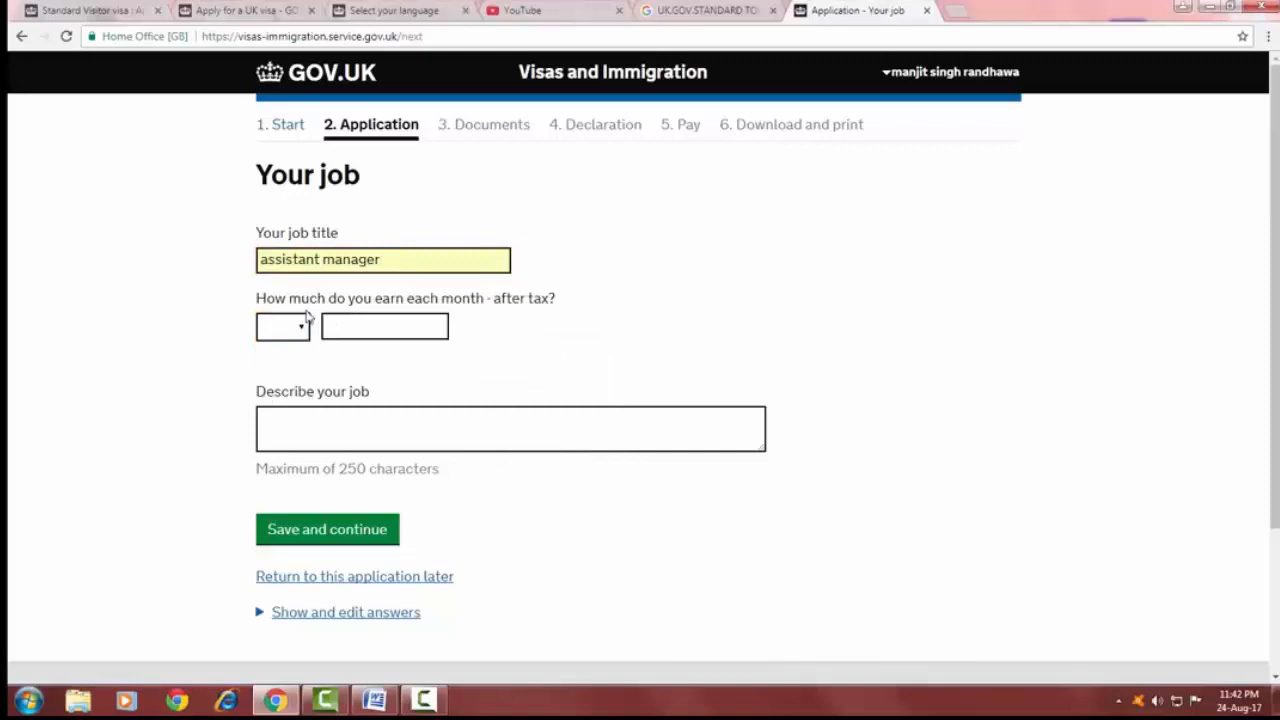
pyautogui.click(371, 326)
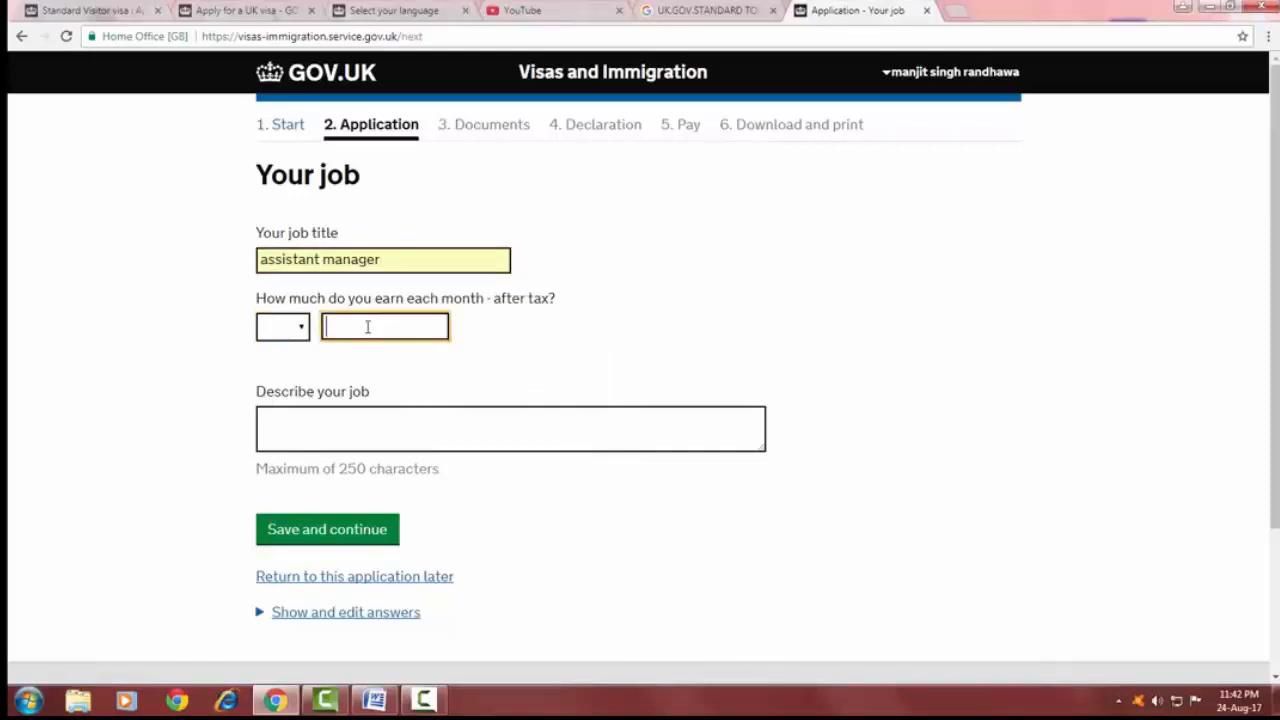
# Set the monthly after-tax earnings to INR 30000.
pyautogui.click(285, 327)
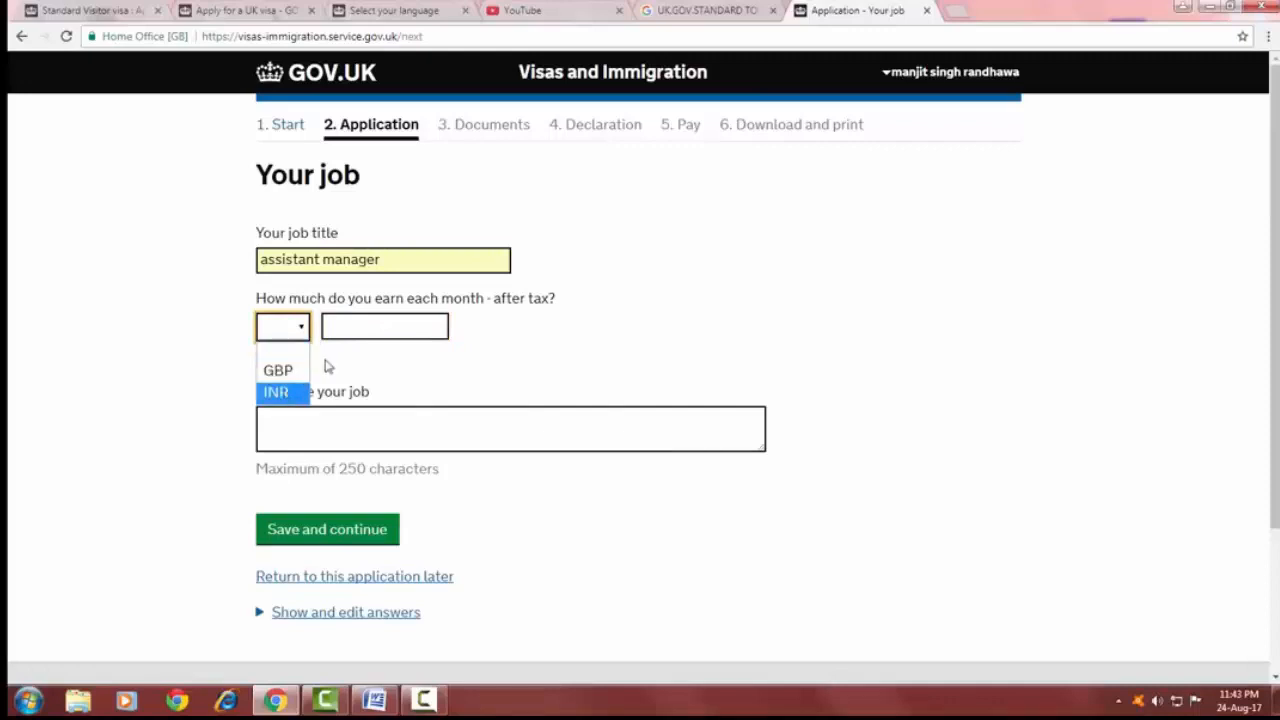
pyautogui.click(283, 391)
pyautogui.click(346, 322)
pyautogui.write('30000')
# Paste site visits, customer service, filing as the job description and save and continue.
pyautogui.click(310, 409)
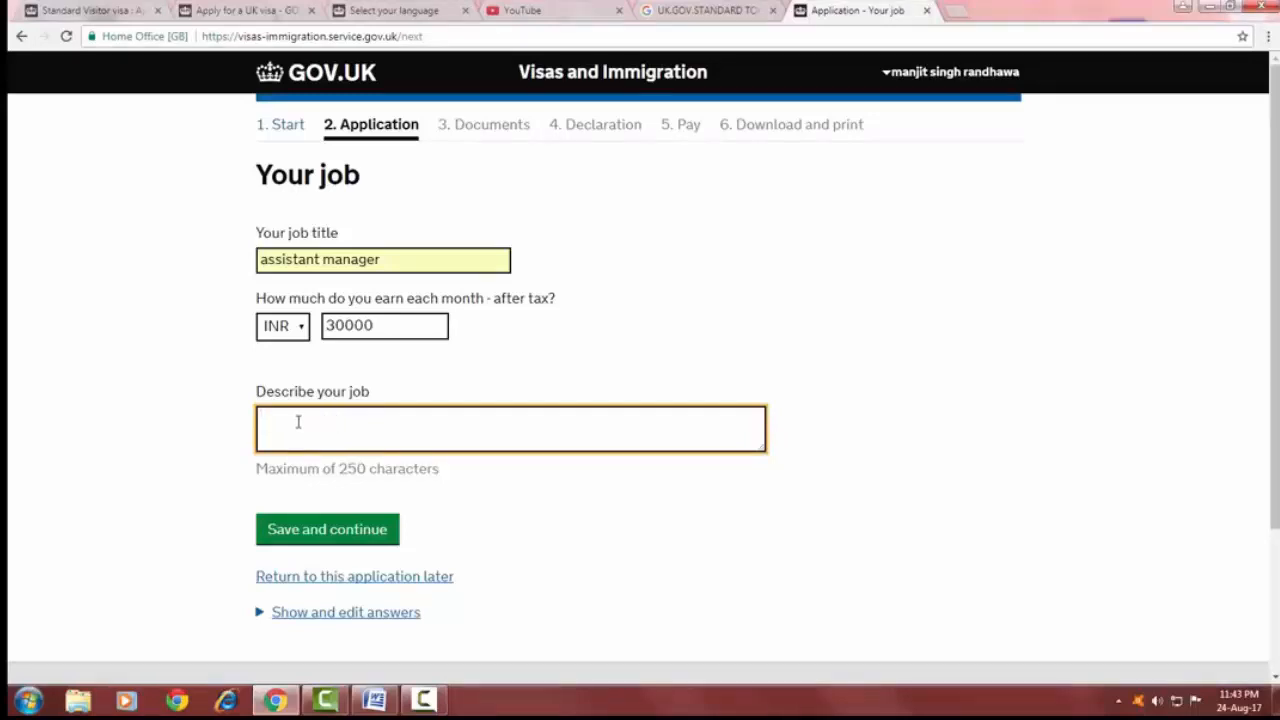
pyautogui.write('site visits, customer service, filing')
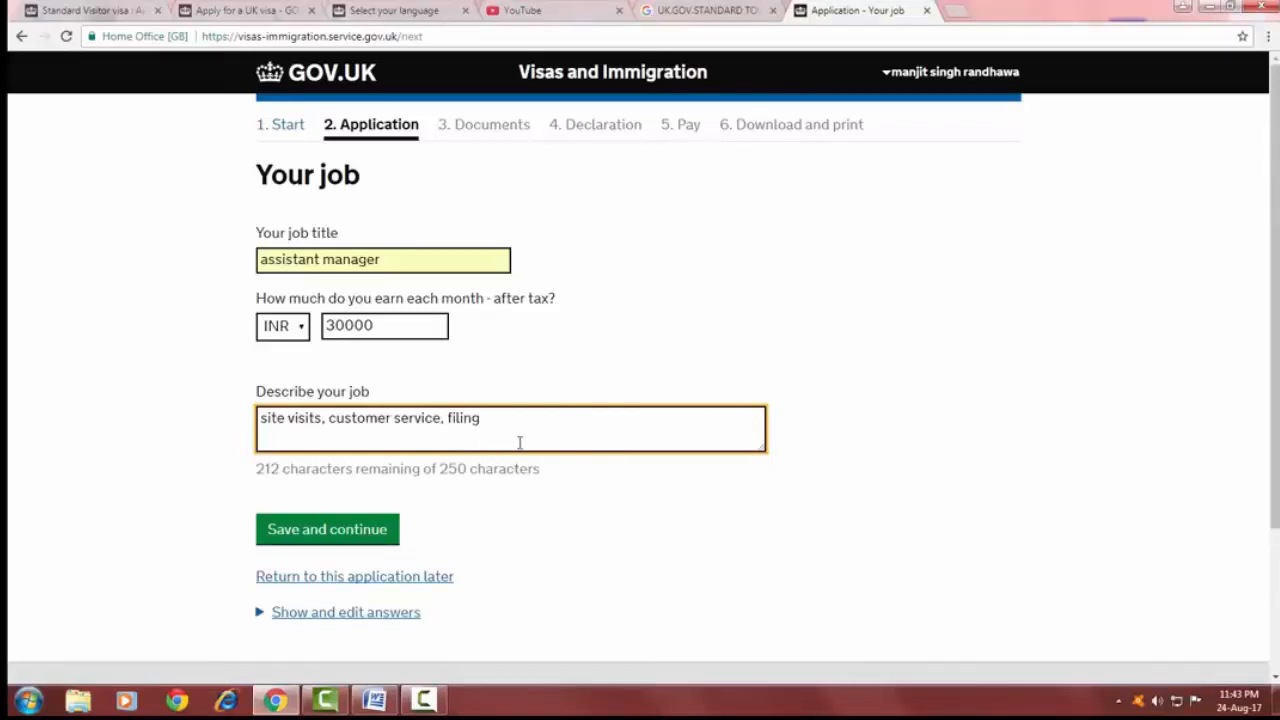
pyautogui.click(337, 530)
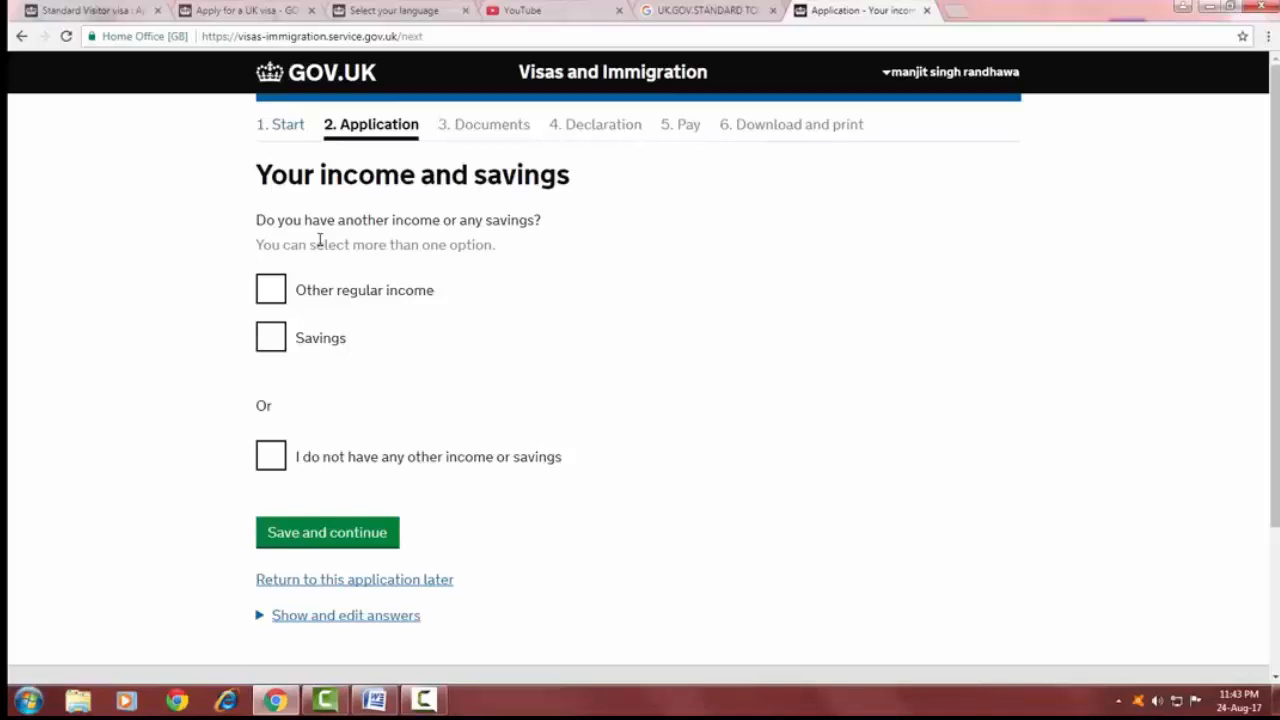
# Tick I do not have any other income or savings and save and continue.
pyautogui.moveTo(340, 219); pyautogui.dragTo(390, 220)
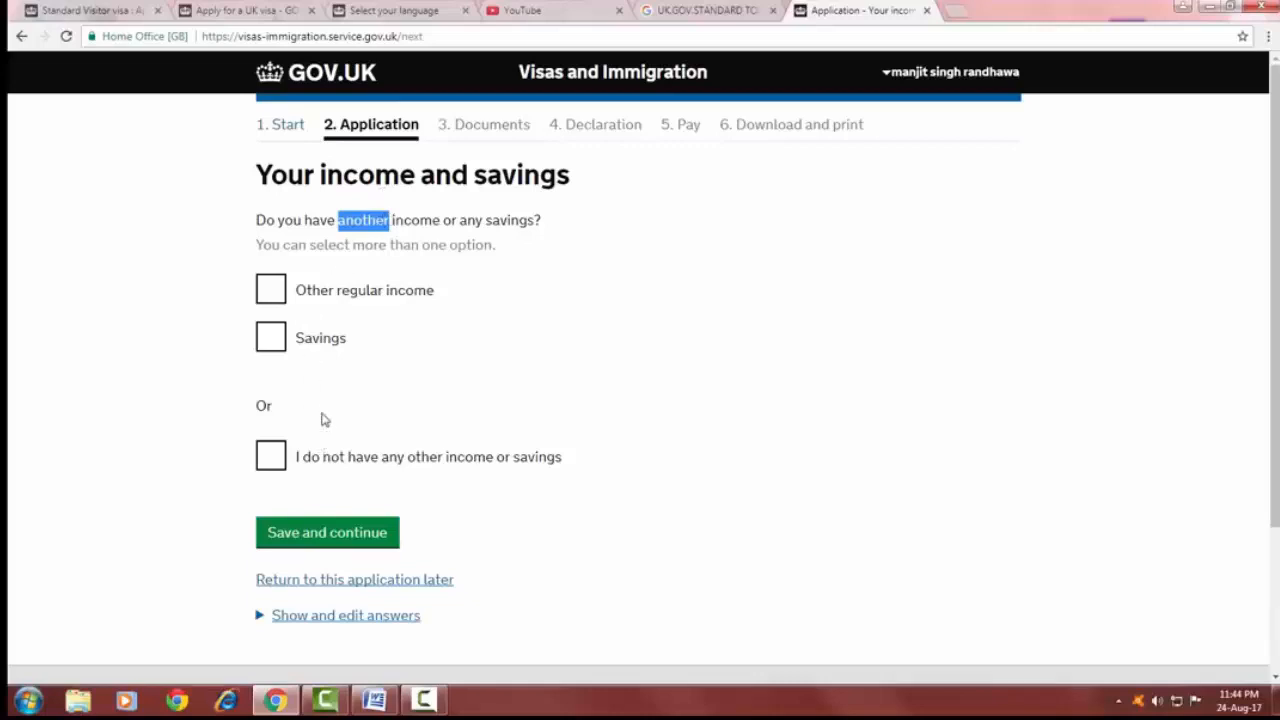
pyautogui.click(271, 458)
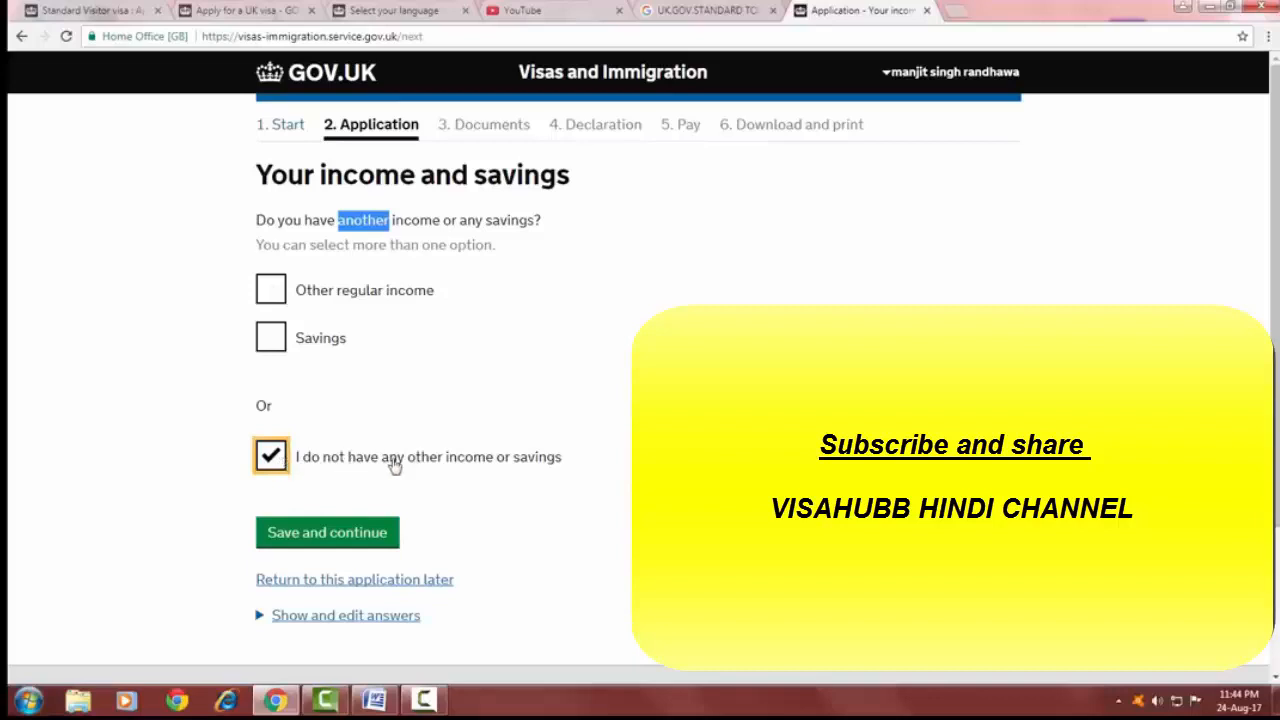
pyautogui.click(322, 543)
# Set the planned spending on the UK visit to INR 200000 and save and continue.
pyautogui.moveTo(273, 176); pyautogui.dragTo(584, 176)
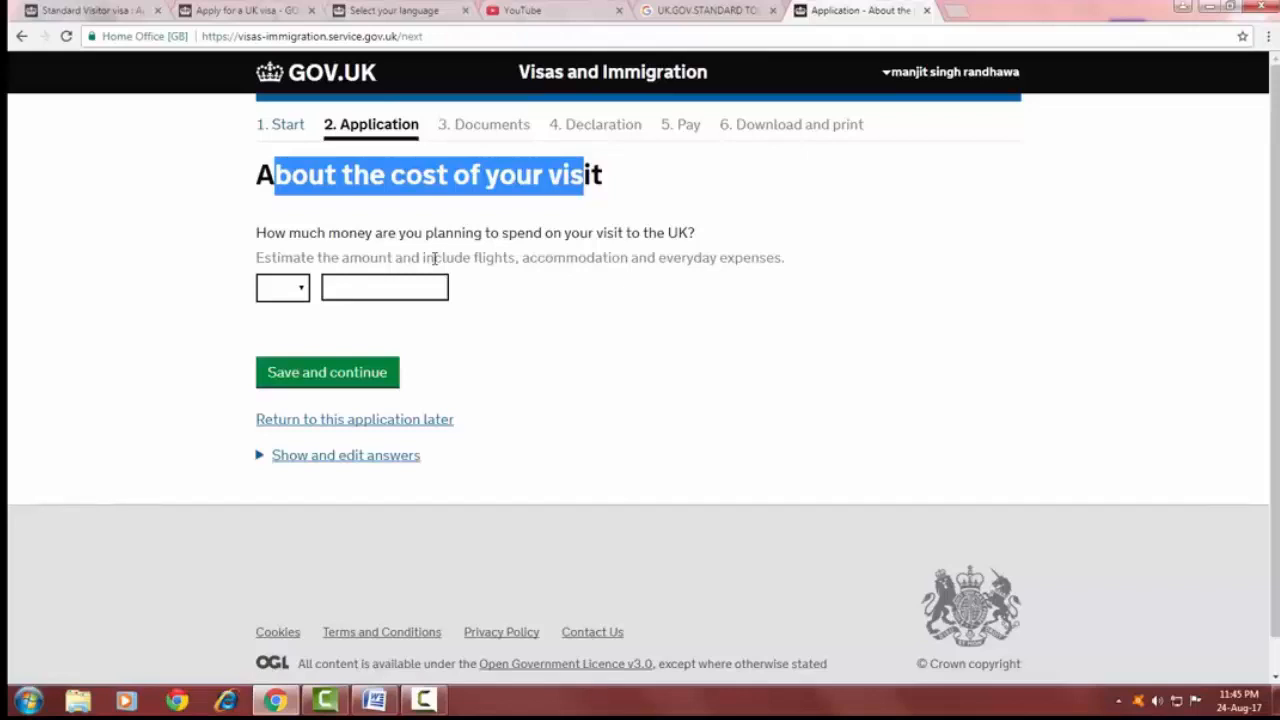
pyautogui.click(302, 290)
pyautogui.click(337, 290)
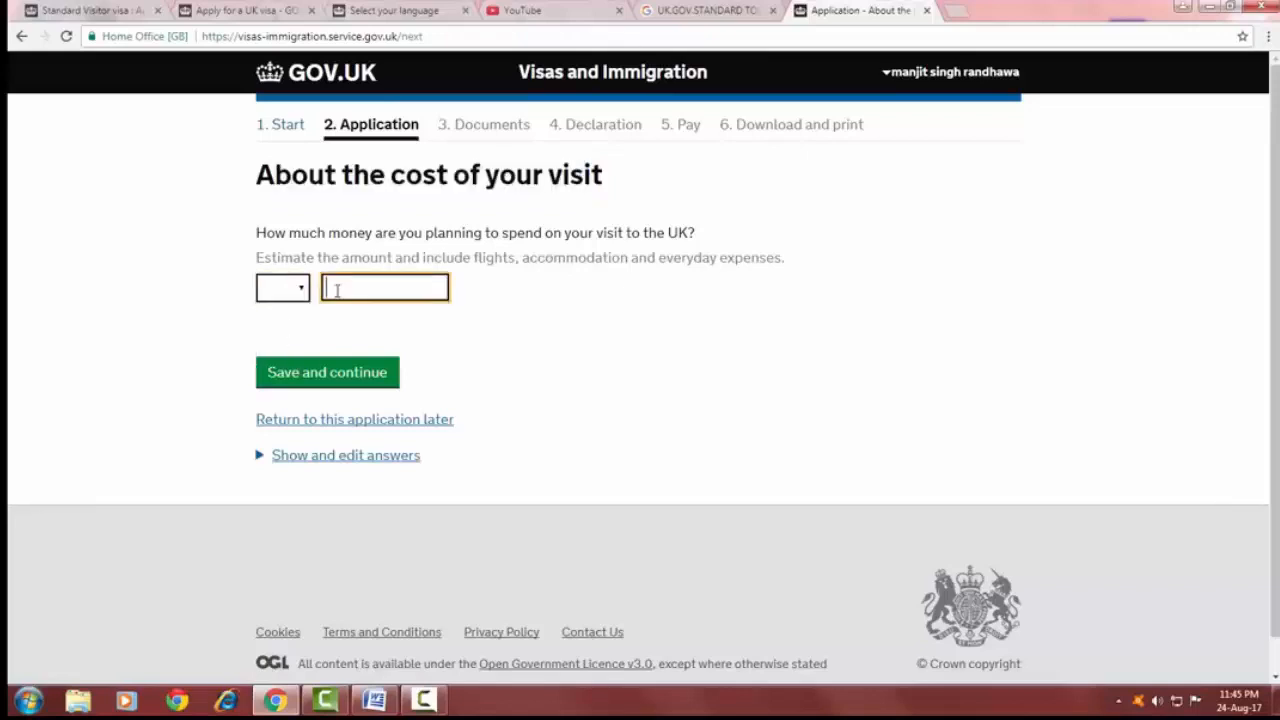
pyautogui.click(302, 292)
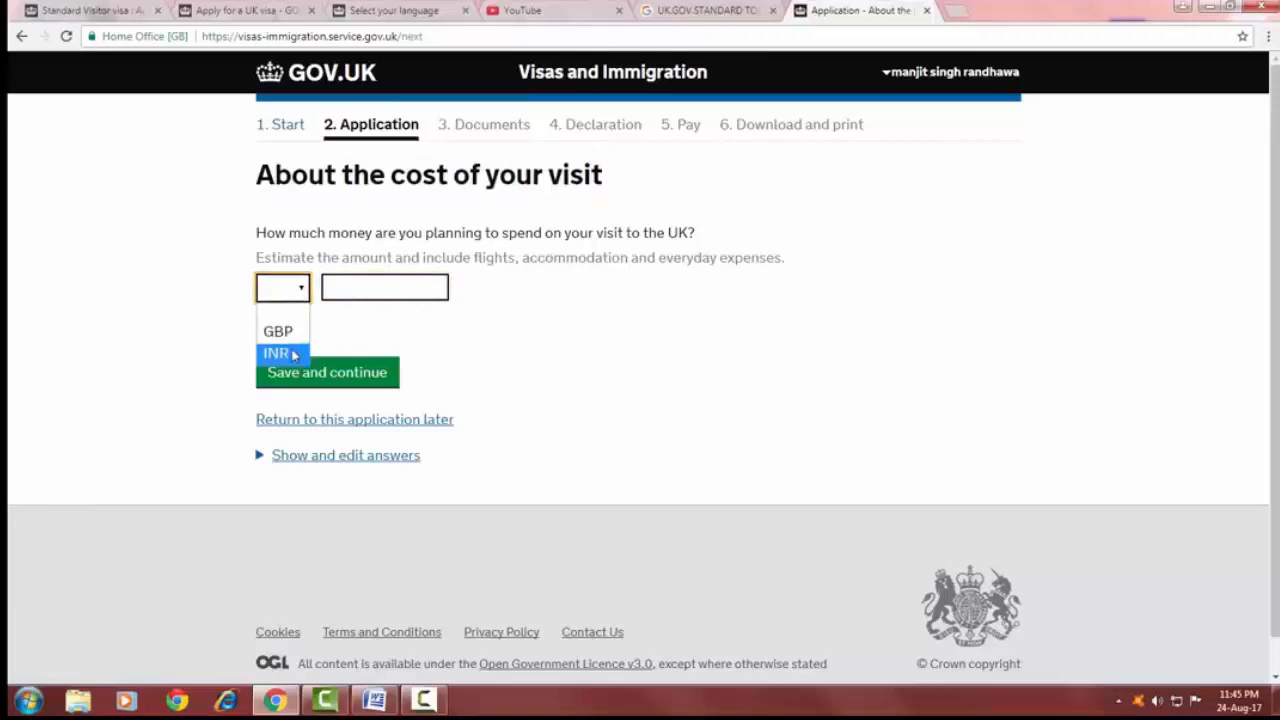
pyautogui.click(293, 355)
pyautogui.click(348, 288)
pyautogui.write('200000')
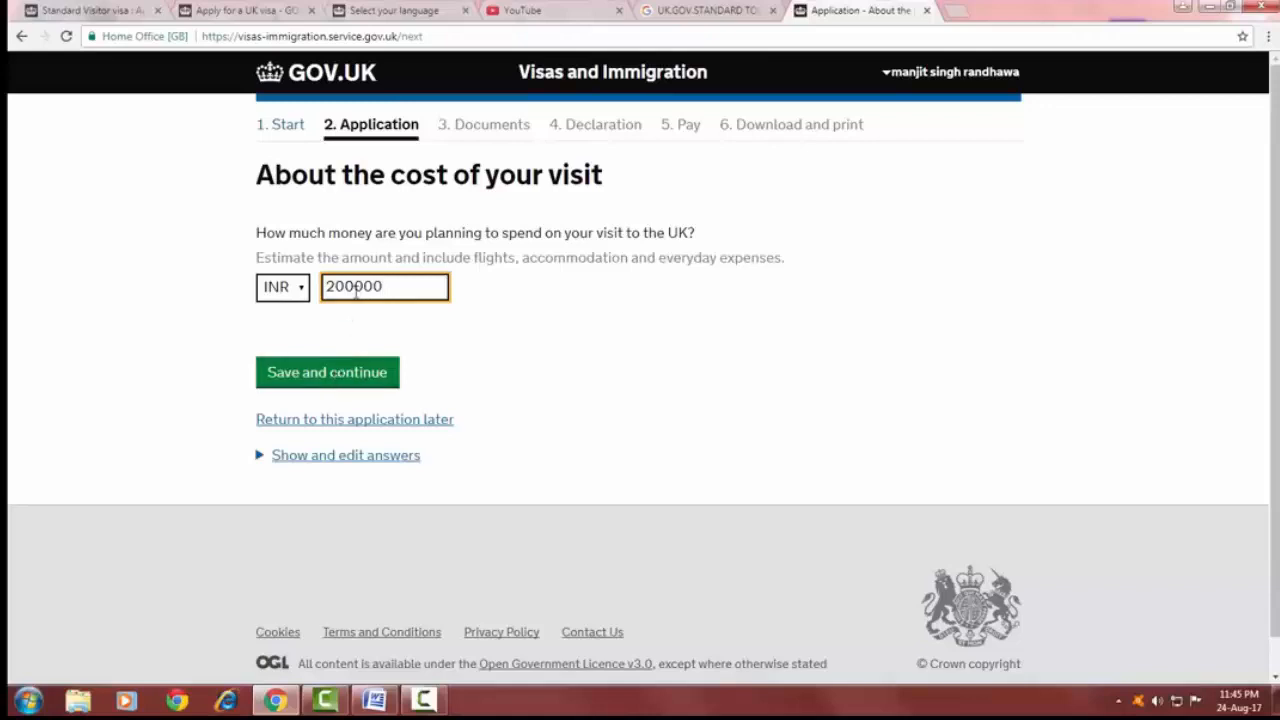
pyautogui.click(370, 375)
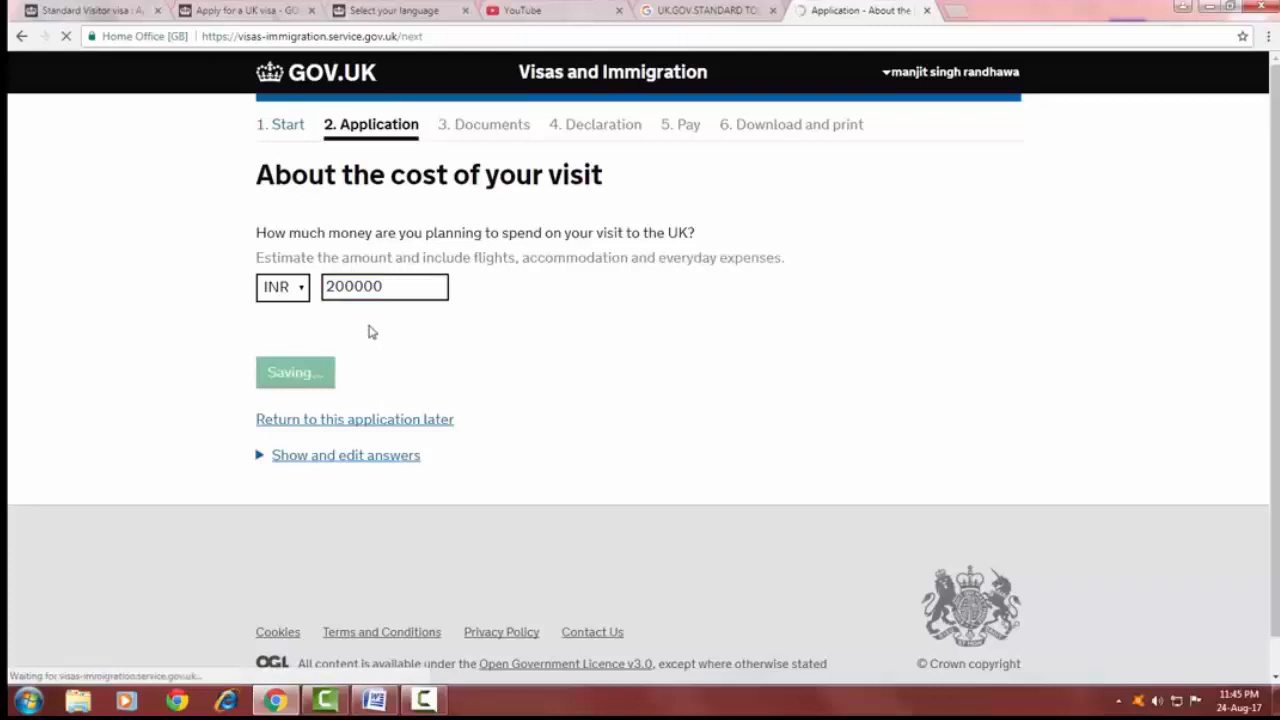
# Set the total monthly spending to INR 15000 and save and continue.
pyautogui.moveTo(308, 176); pyautogui.dragTo(583, 176)
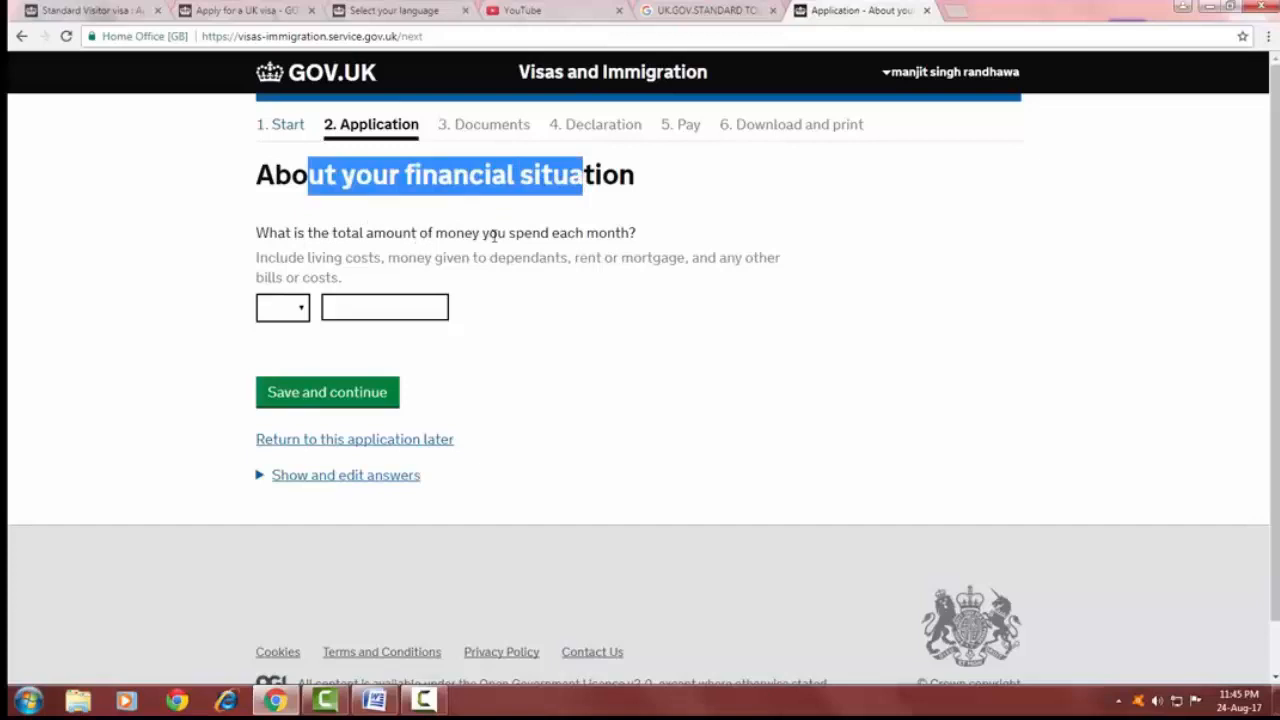
pyautogui.click(302, 302)
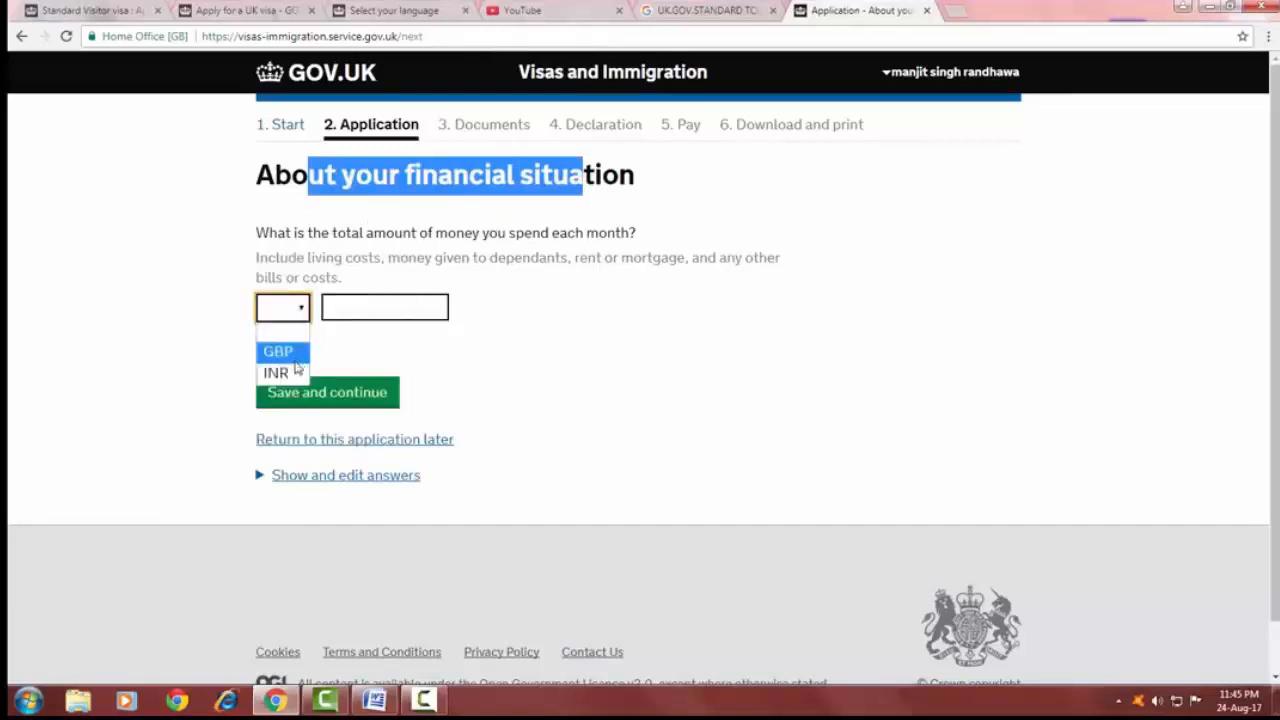
pyautogui.click(276, 371)
pyautogui.click(352, 310)
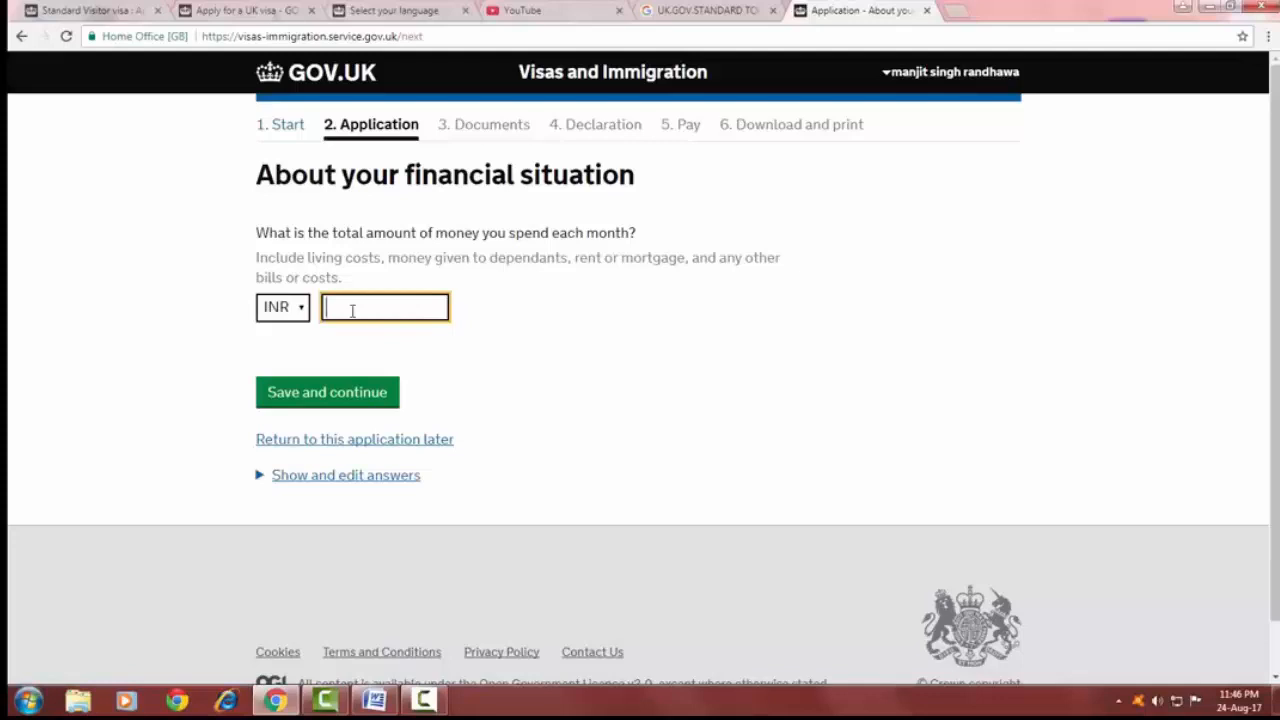
pyautogui.write('15000')
pyautogui.click(331, 395)
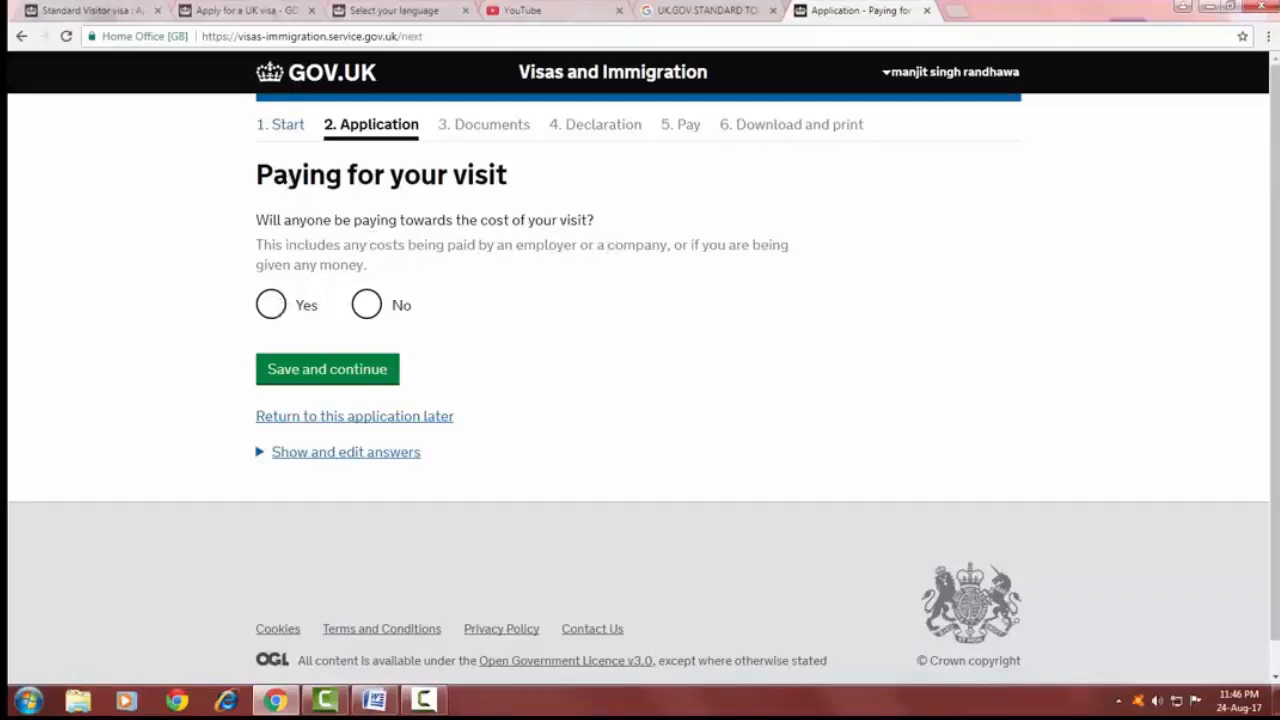
# Answer No to anyone paying towards the cost of the visit and save and continue.
pyautogui.click(368, 305)
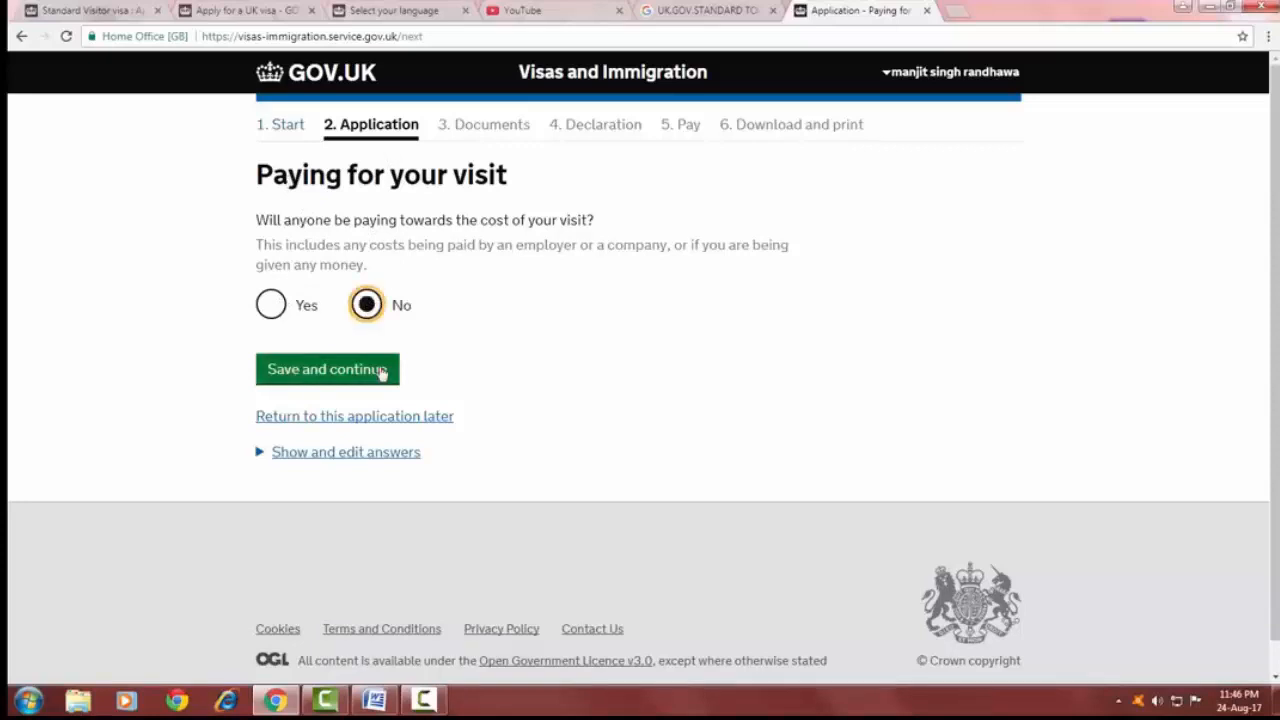
pyautogui.click(329, 373)
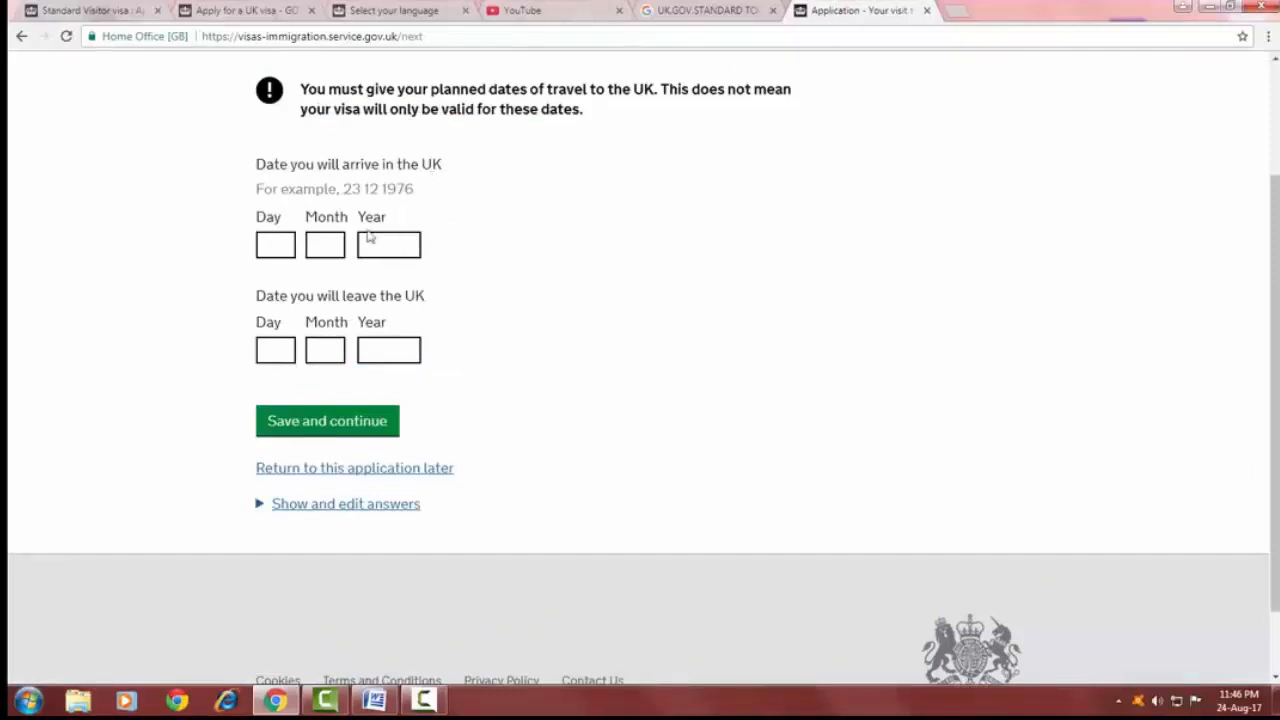
# Enter 12 10 2017 as the UK arrival date and 24 10 2017 as the leaving date, then save and continue.
pyautogui.click(274, 246)
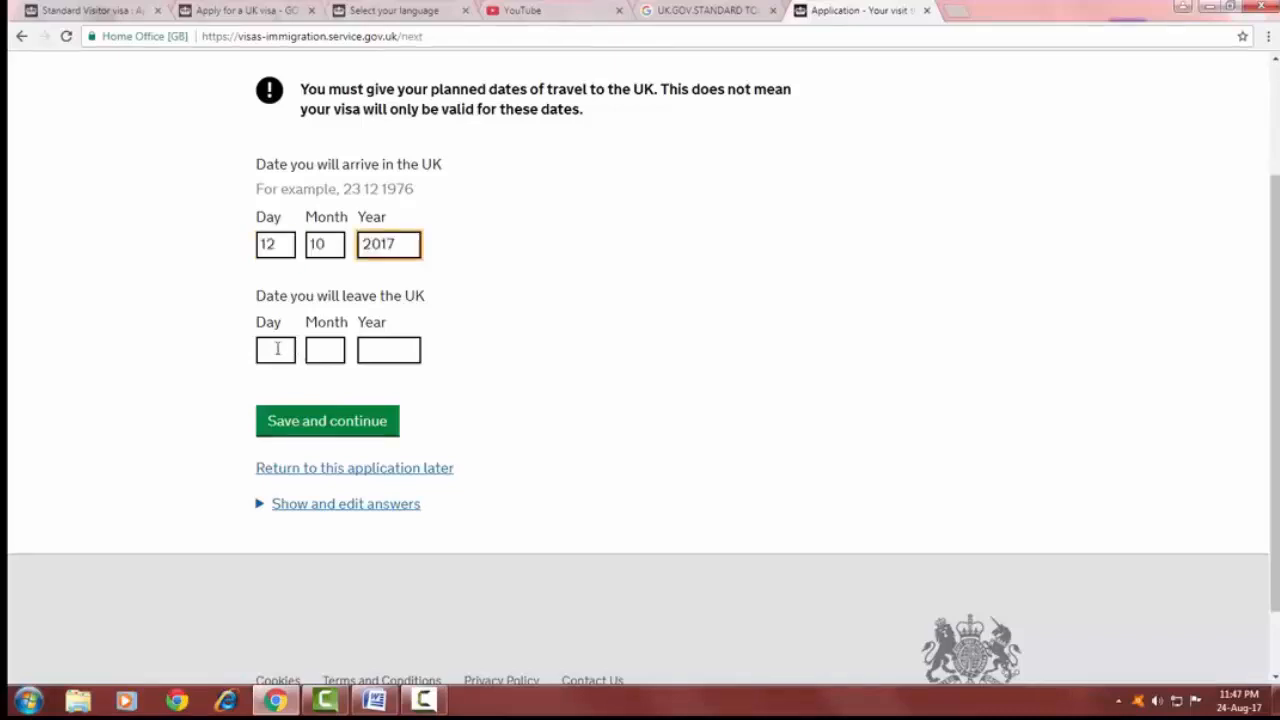
pyautogui.click(277, 349)
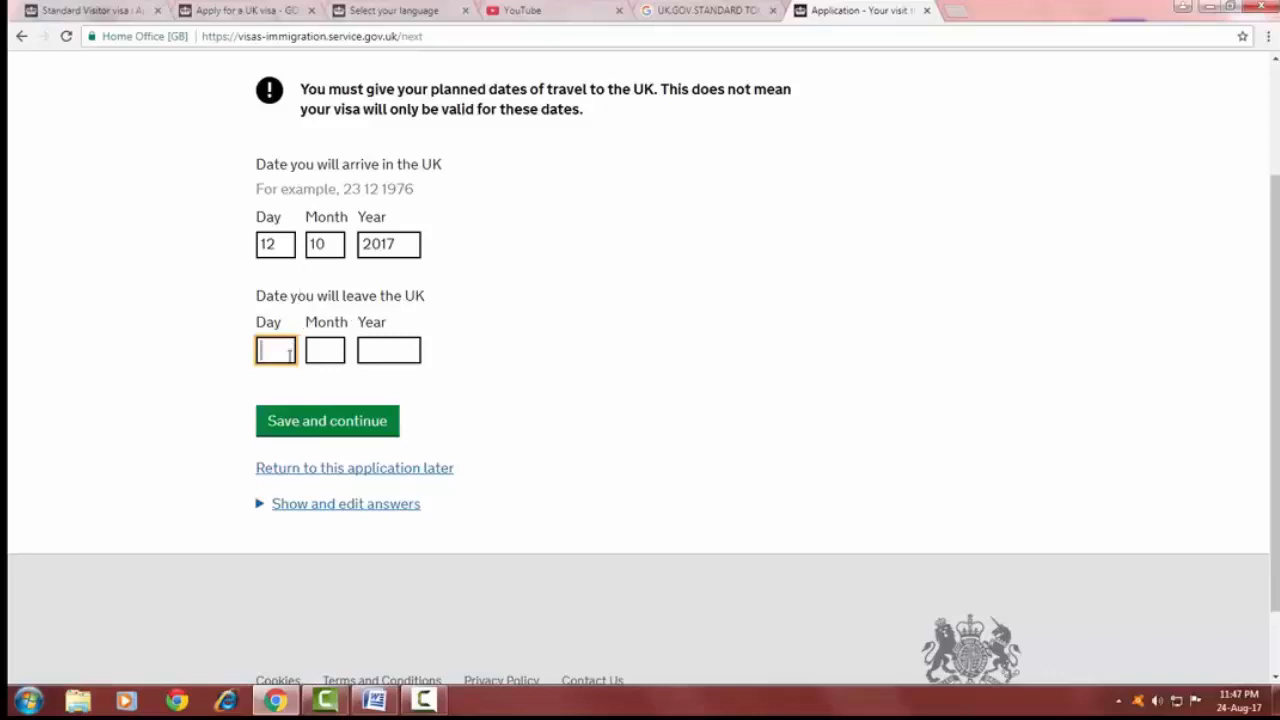
pyautogui.write('24')
pyautogui.click(312, 351)
pyautogui.write('10')
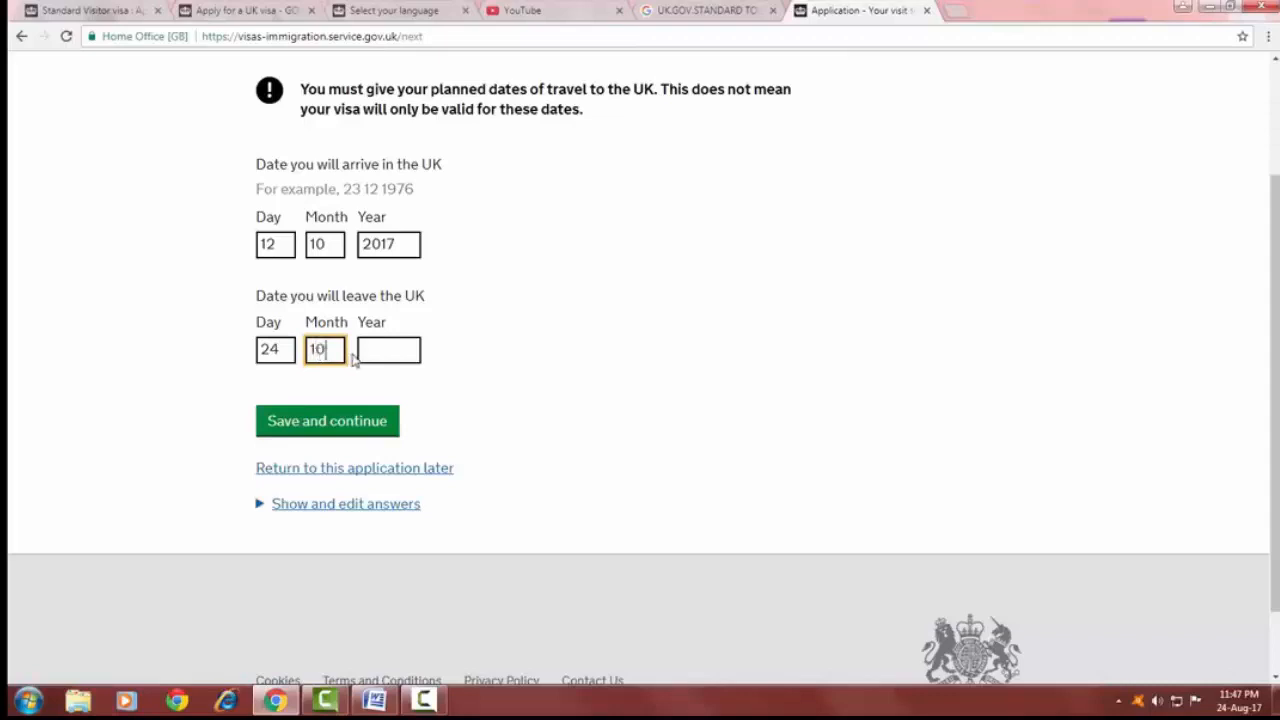
pyautogui.press('Tab')
pyautogui.write('2017')
pyautogui.click(349, 424)
# Choose English as the spoken language preference and Tourism as the main reason for the visit, saving each page.
pyautogui.click(283, 279)
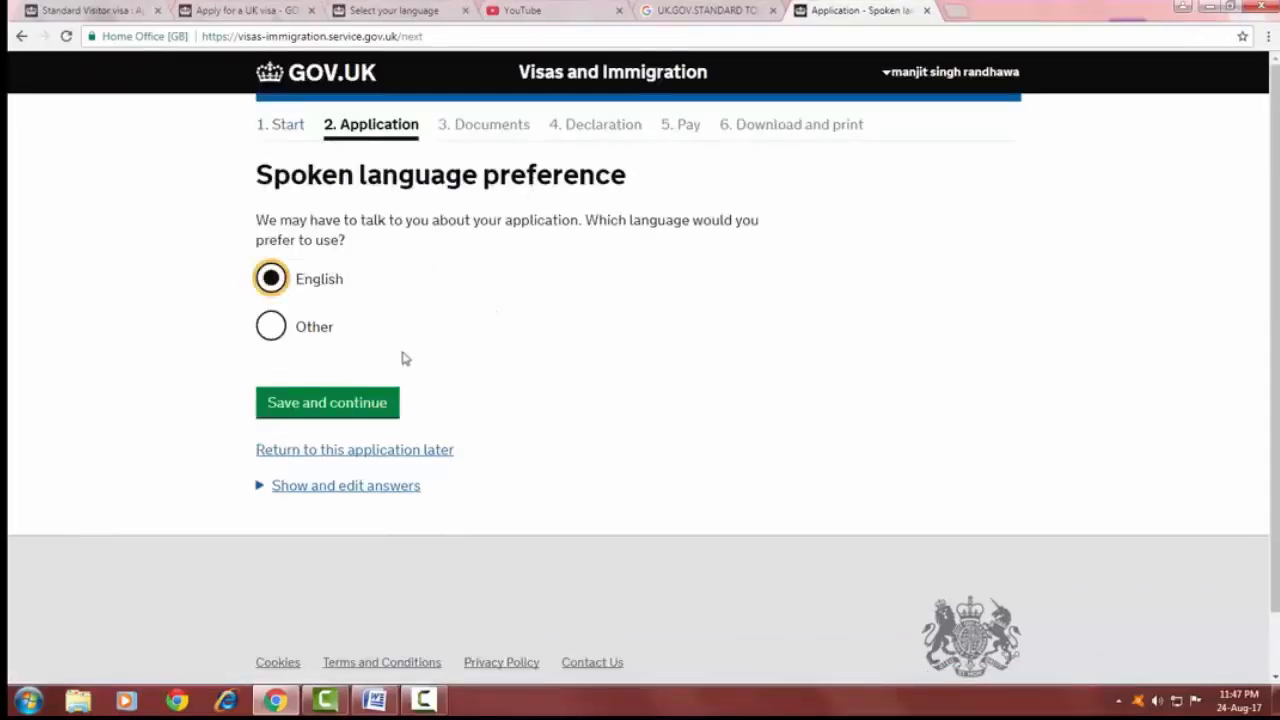
pyautogui.click(340, 403)
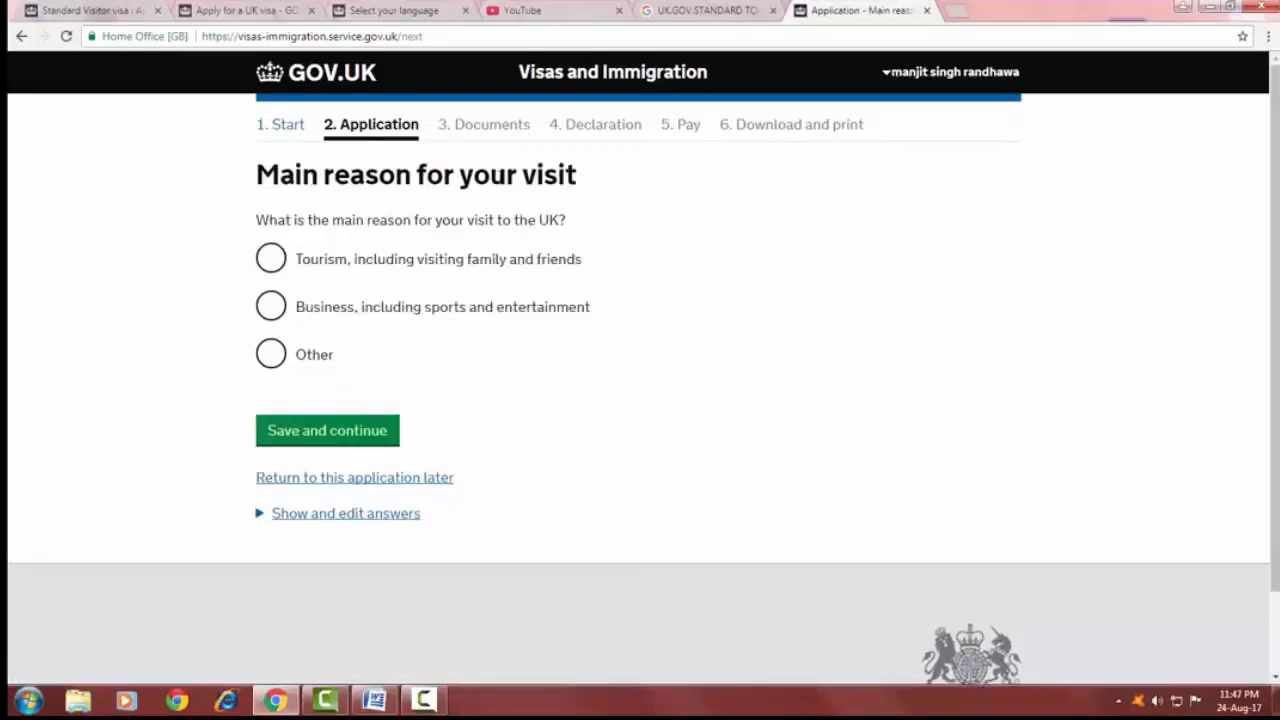
pyautogui.click(285, 262)
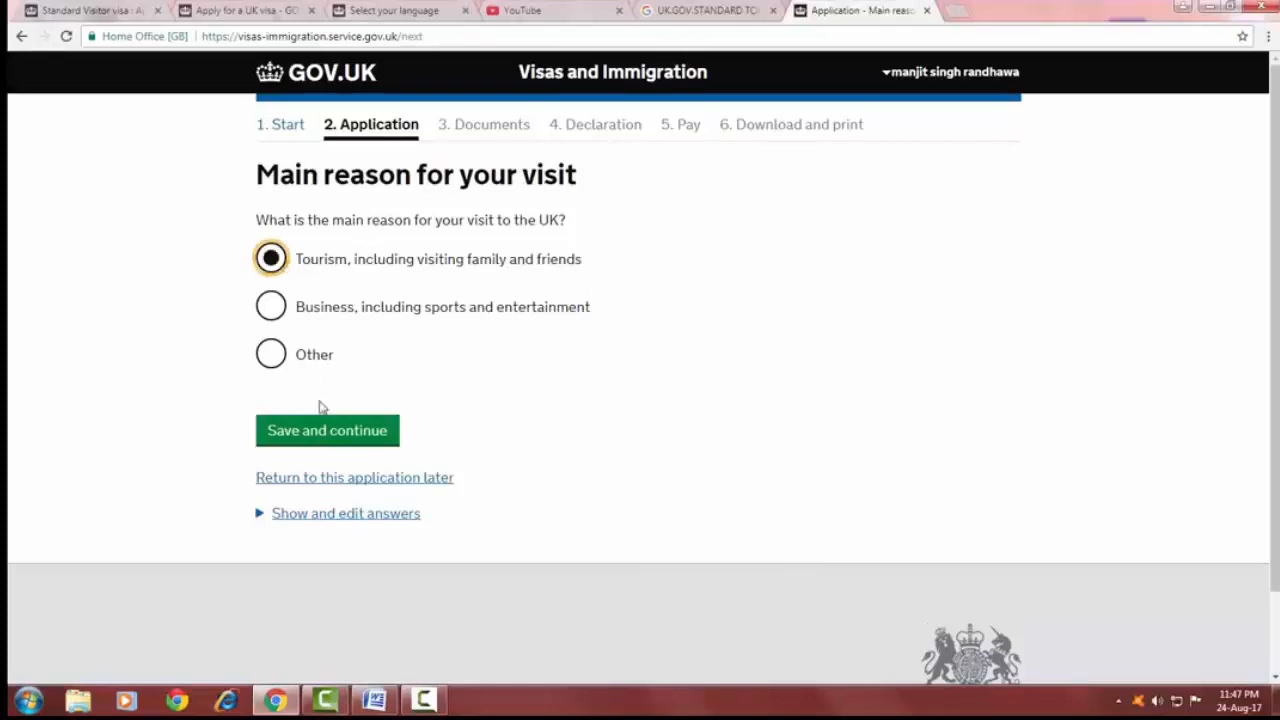
pyautogui.click(347, 444)
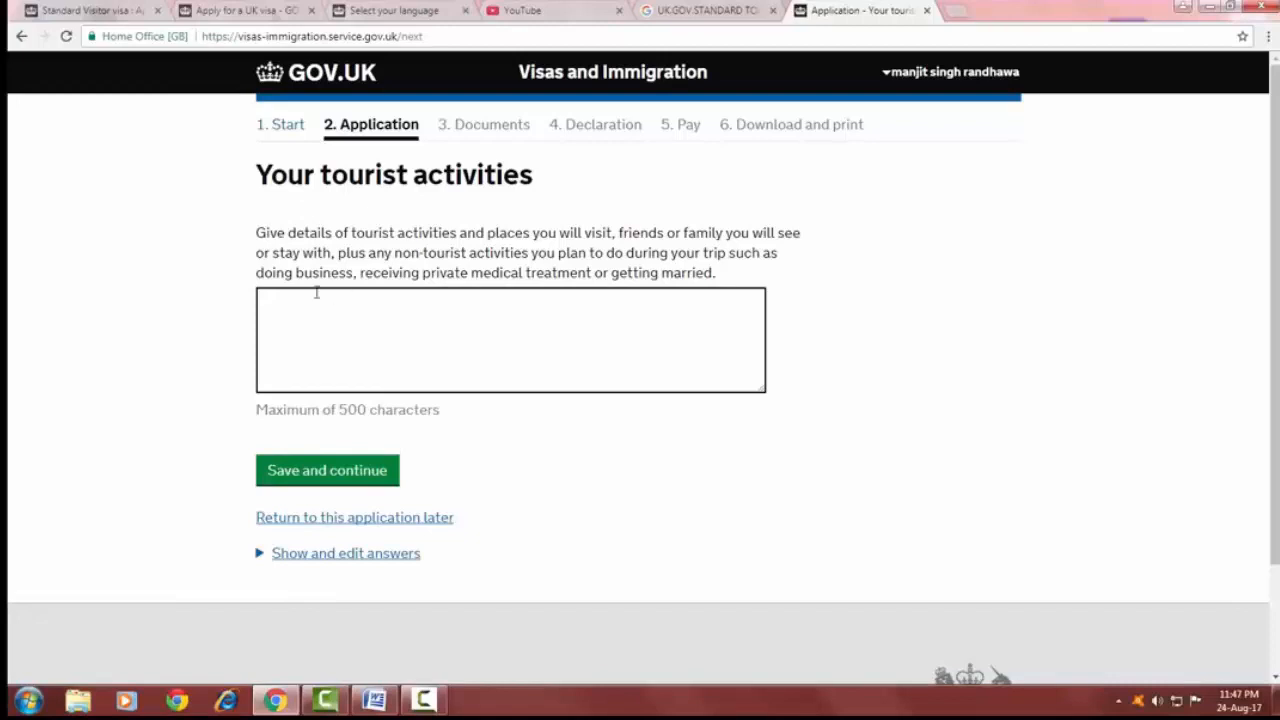
# Describe the tourist activities as "london eye, buckingam palace," and save and continue.
pyautogui.click(274, 309)
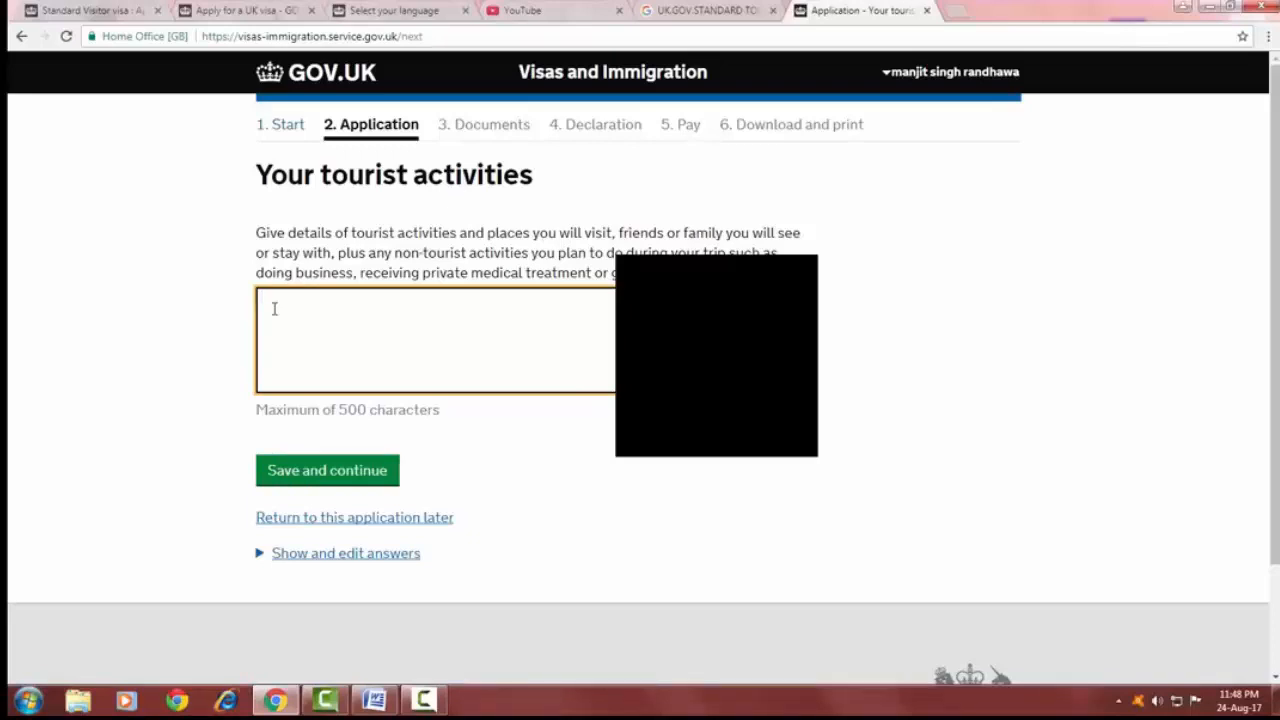
pyautogui.write('london eye, ')
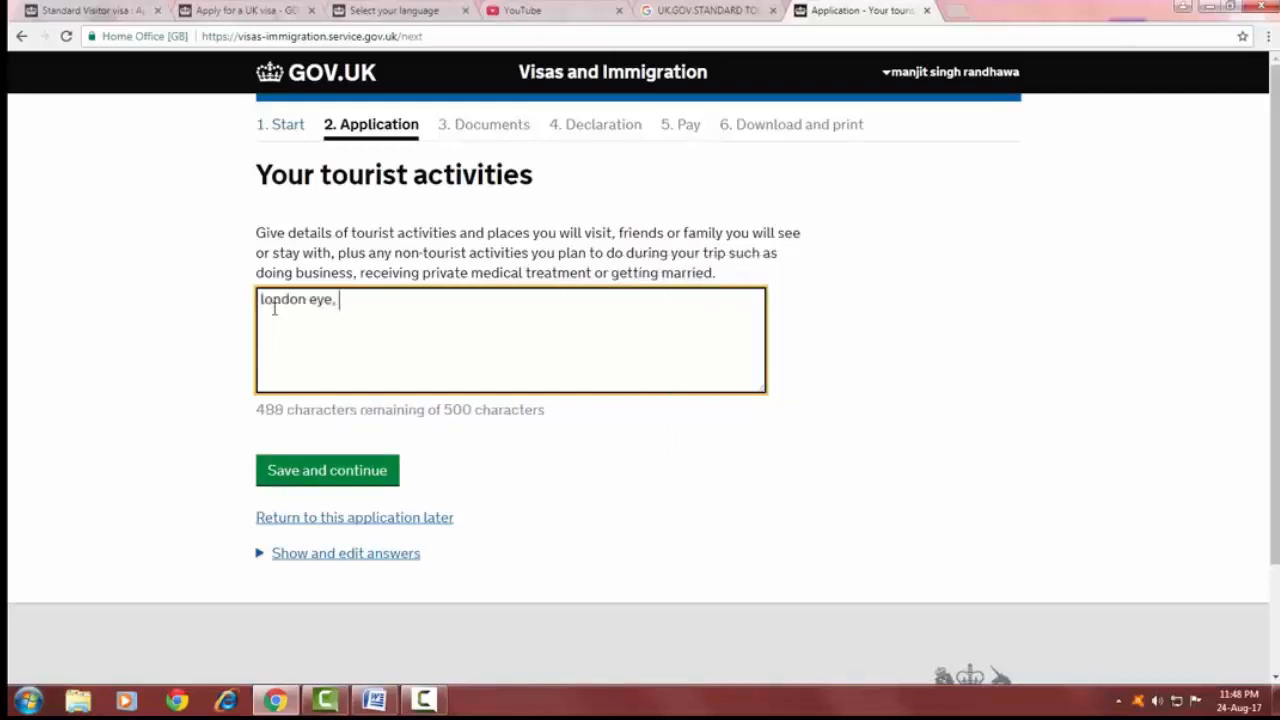
pyautogui.write('buckingam palace,')
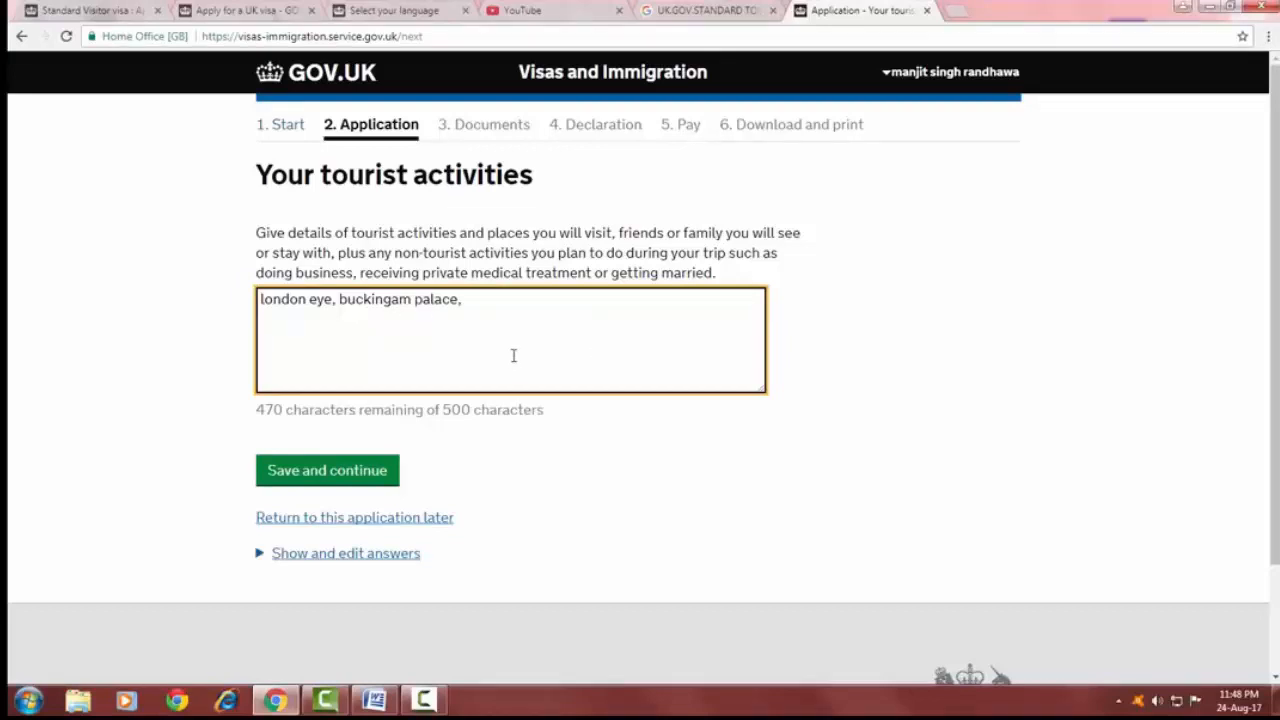
pyautogui.click(343, 470)
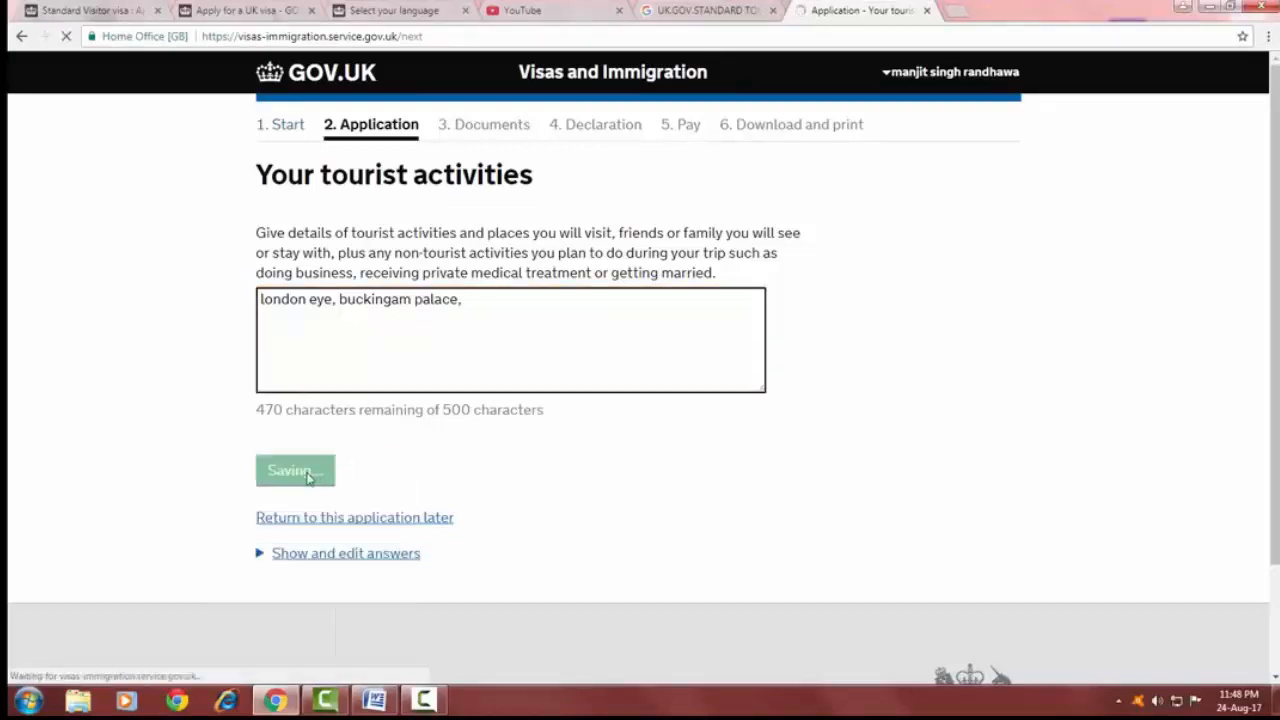
# Answer No to having people who depend on you for financial support and save and continue.
pyautogui.moveTo(362, 252); pyautogui.dragTo(770, 250)
pyautogui.moveTo(334, 268); pyautogui.dragTo(405, 268)
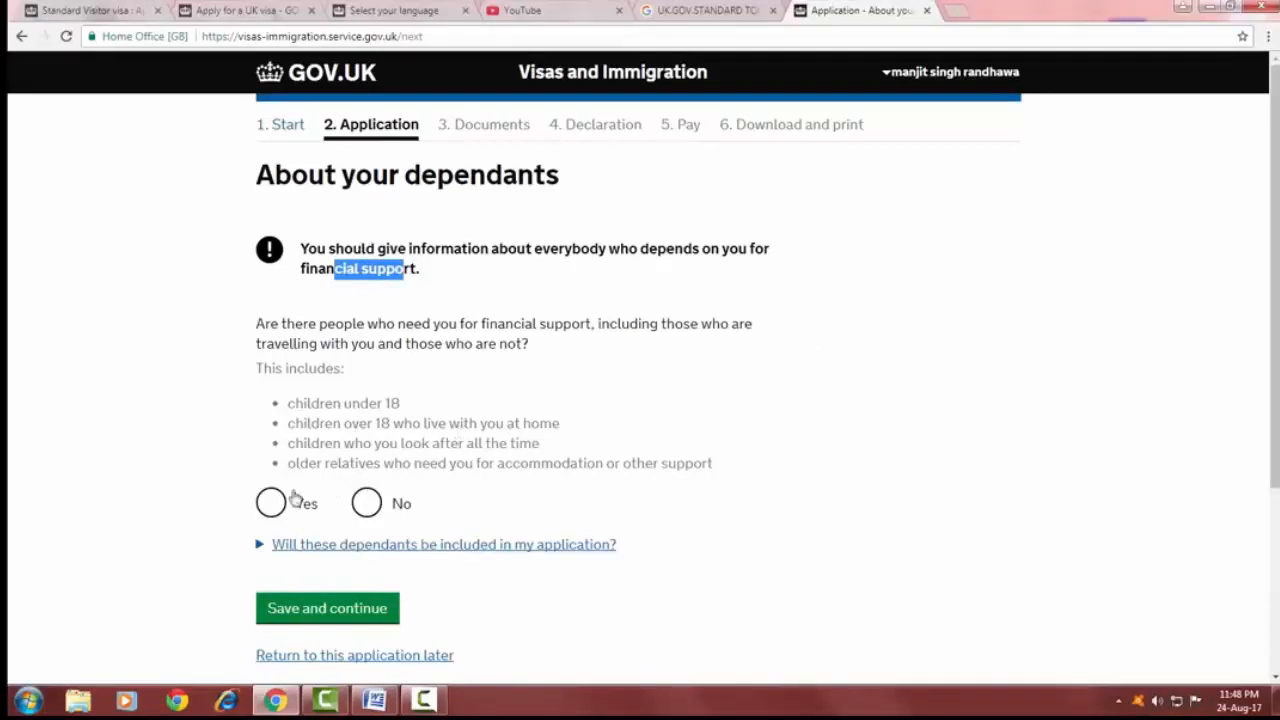
pyautogui.scroll(-1, 298, 326)
pyautogui.moveTo(344, 244); pyautogui.dragTo(730, 244)
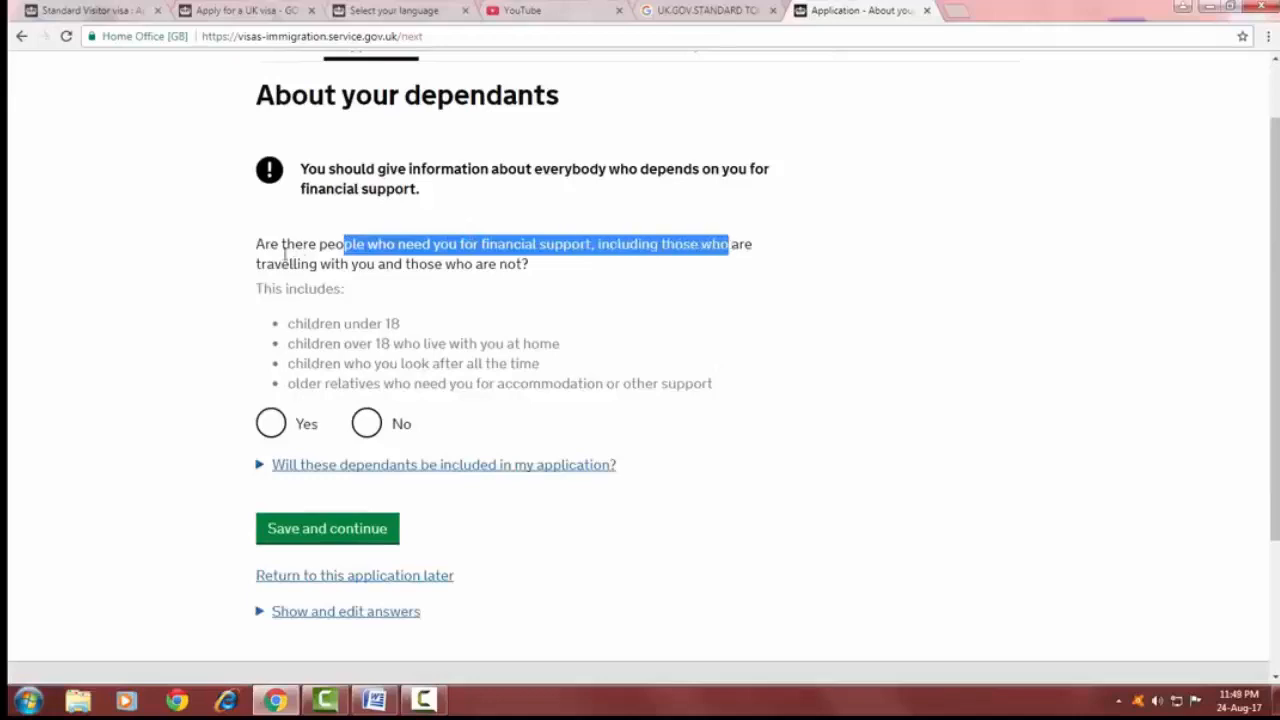
pyautogui.moveTo(296, 266); pyautogui.dragTo(524, 266)
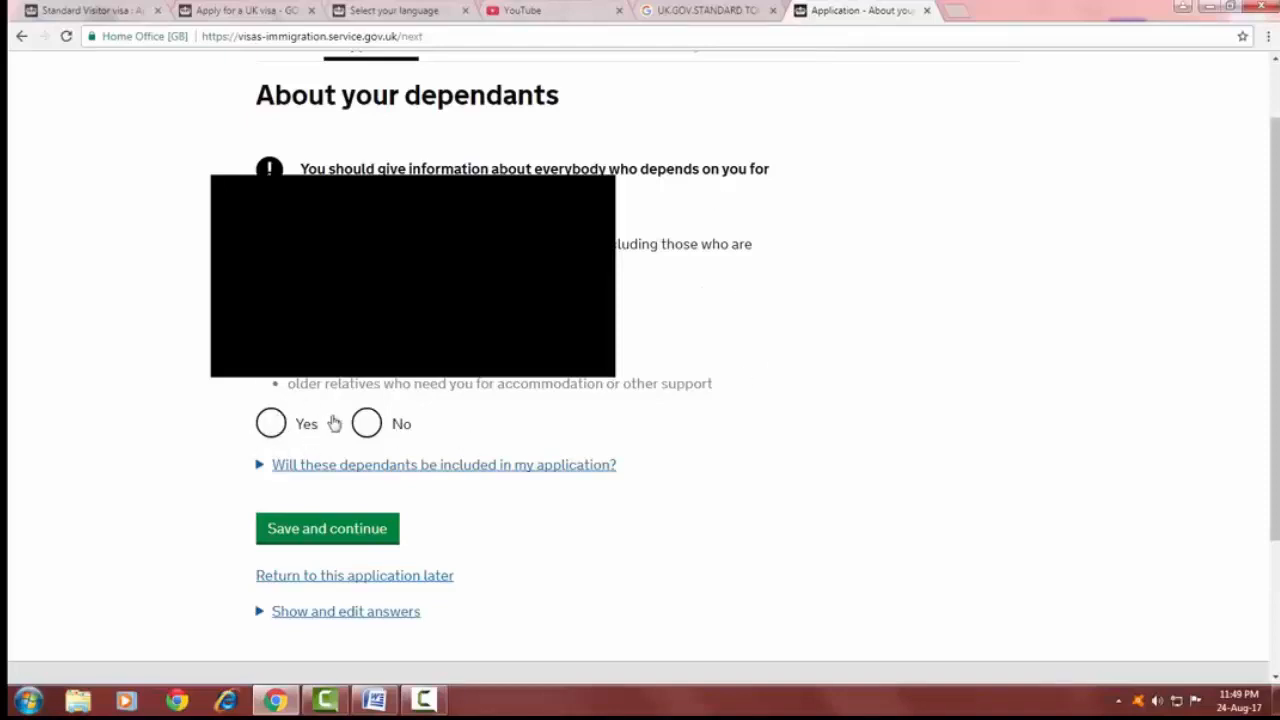
pyautogui.click(366, 428)
pyautogui.click(343, 530)
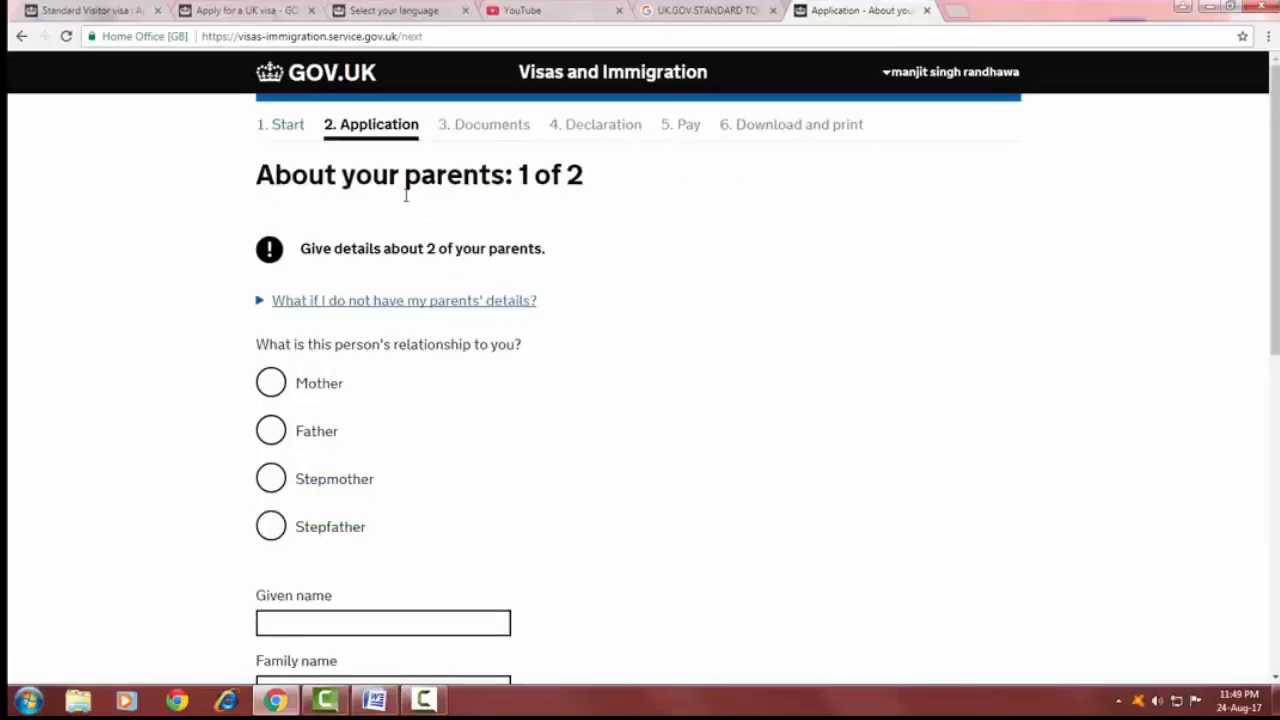
# Choose Mother as the first parent's relationship and enter her given name, family name and date of birth.
pyautogui.scroll(-2, 288, 390)
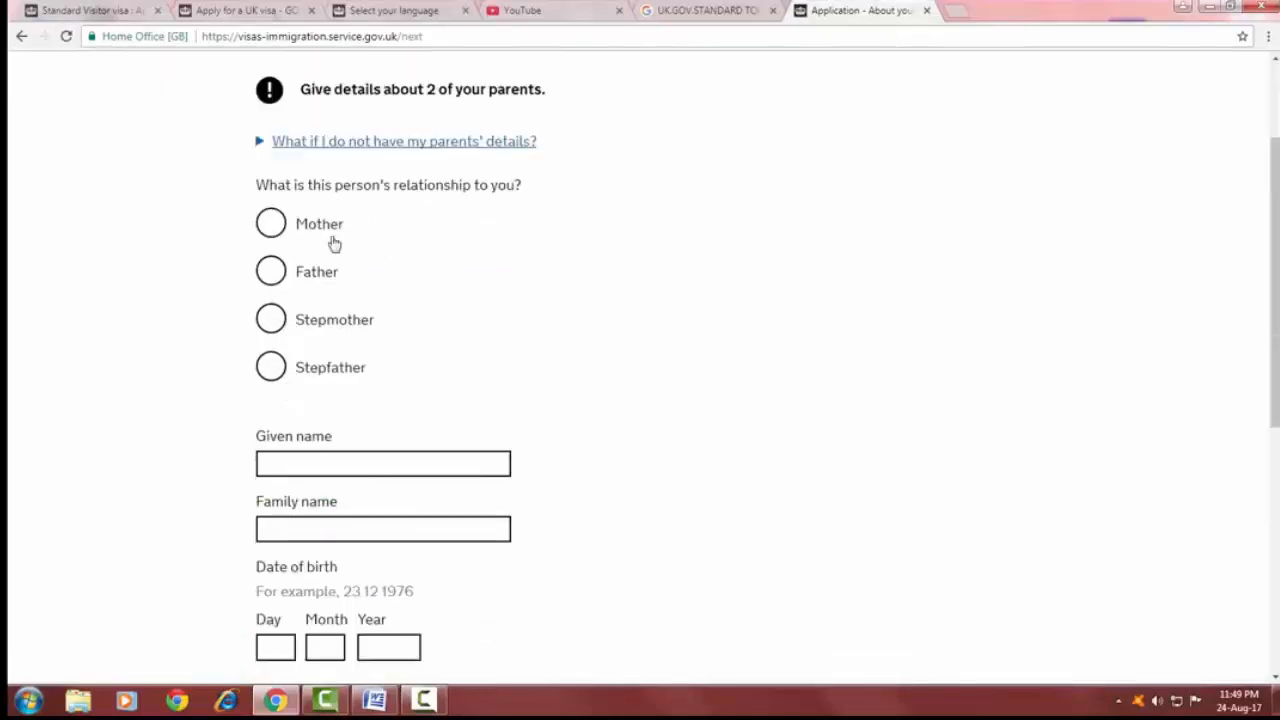
pyautogui.click(276, 224)
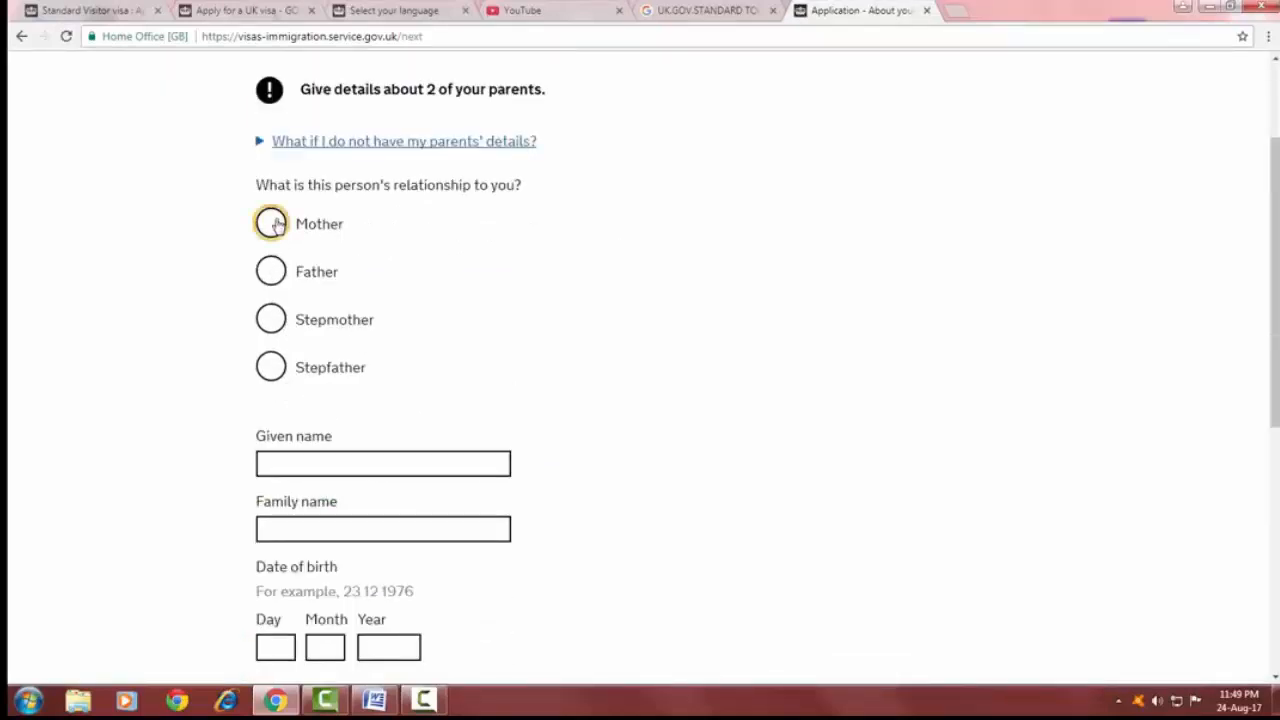
pyautogui.click(305, 451)
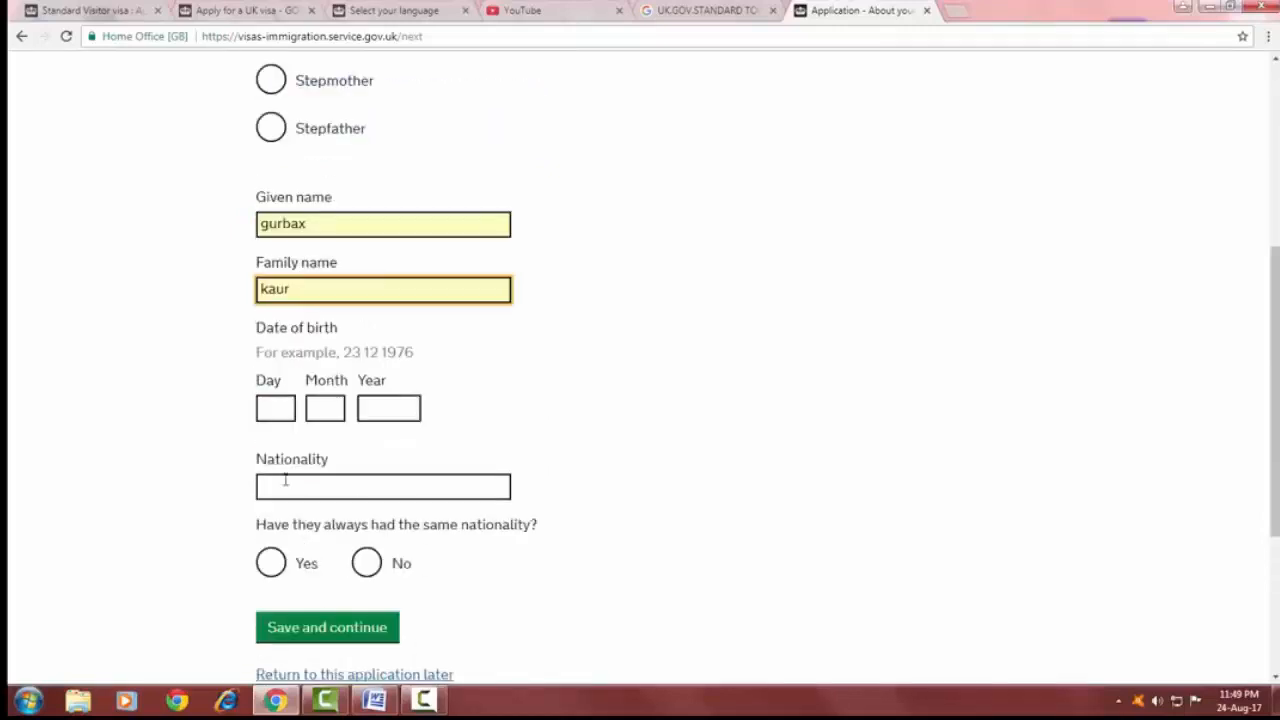
pyautogui.click(273, 401)
pyautogui.write('15')
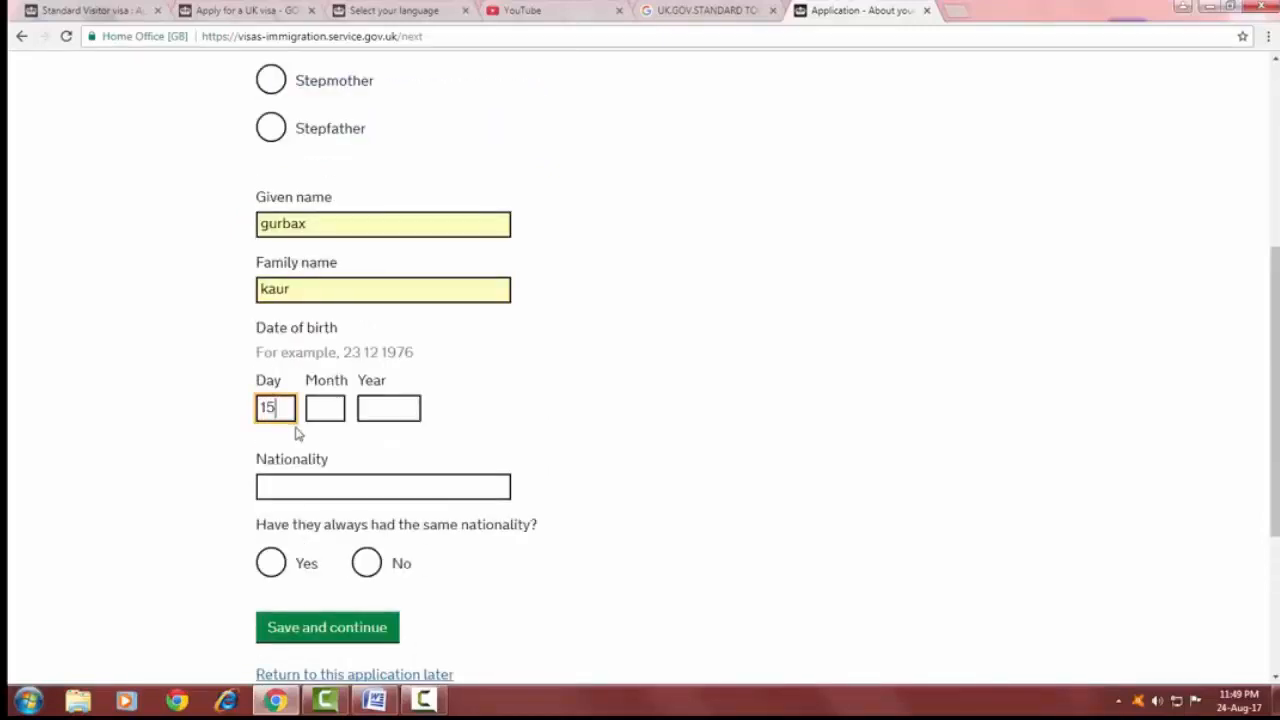
pyautogui.click(325, 408)
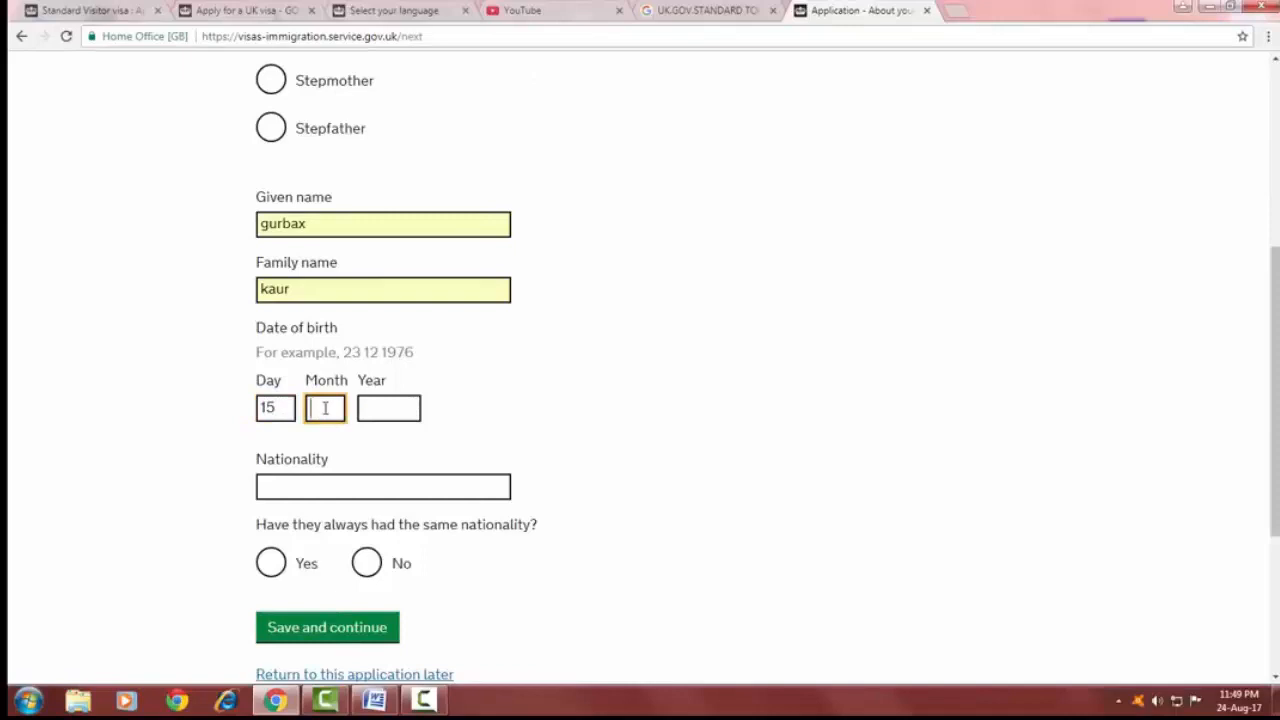
pyautogui.write('12')
pyautogui.click(369, 408)
pyautogui.write('1960')
# Set the mother's nationality to India, answer Yes to always having the same nationality, and save and continue.
pyautogui.click(323, 486)
pyautogui.write('i')
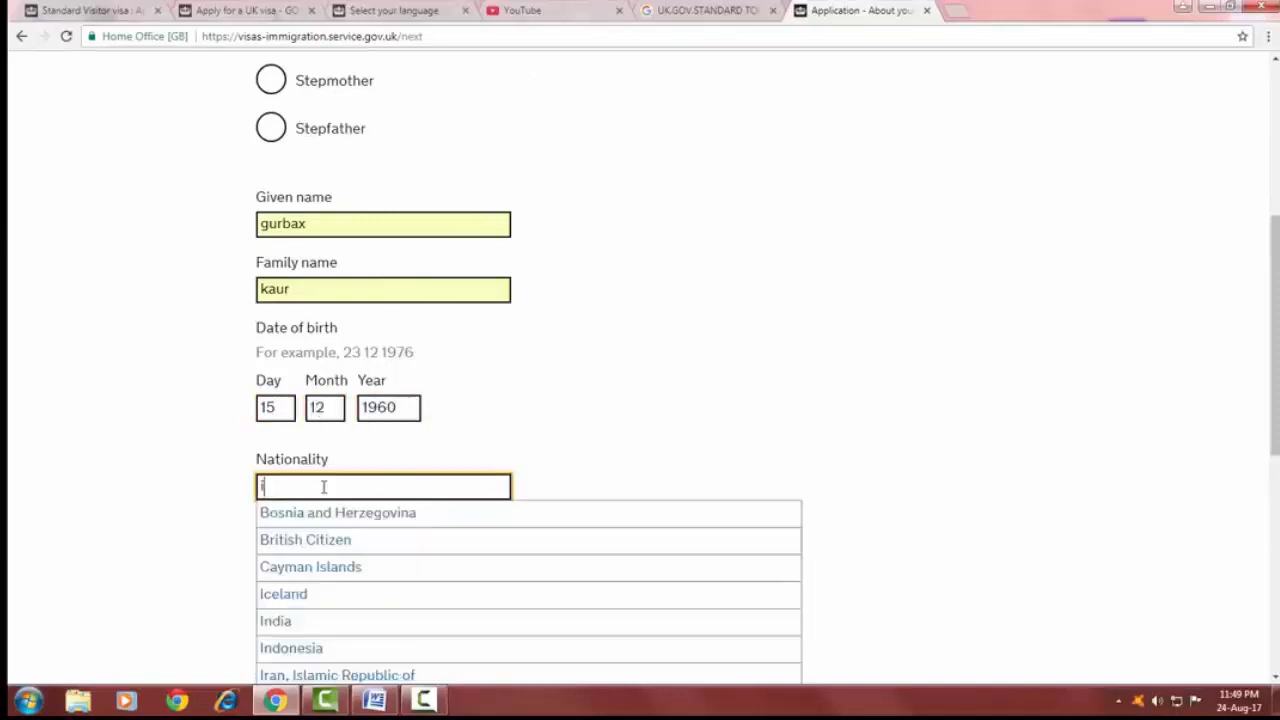
pyautogui.write('n')
pyautogui.click(325, 516)
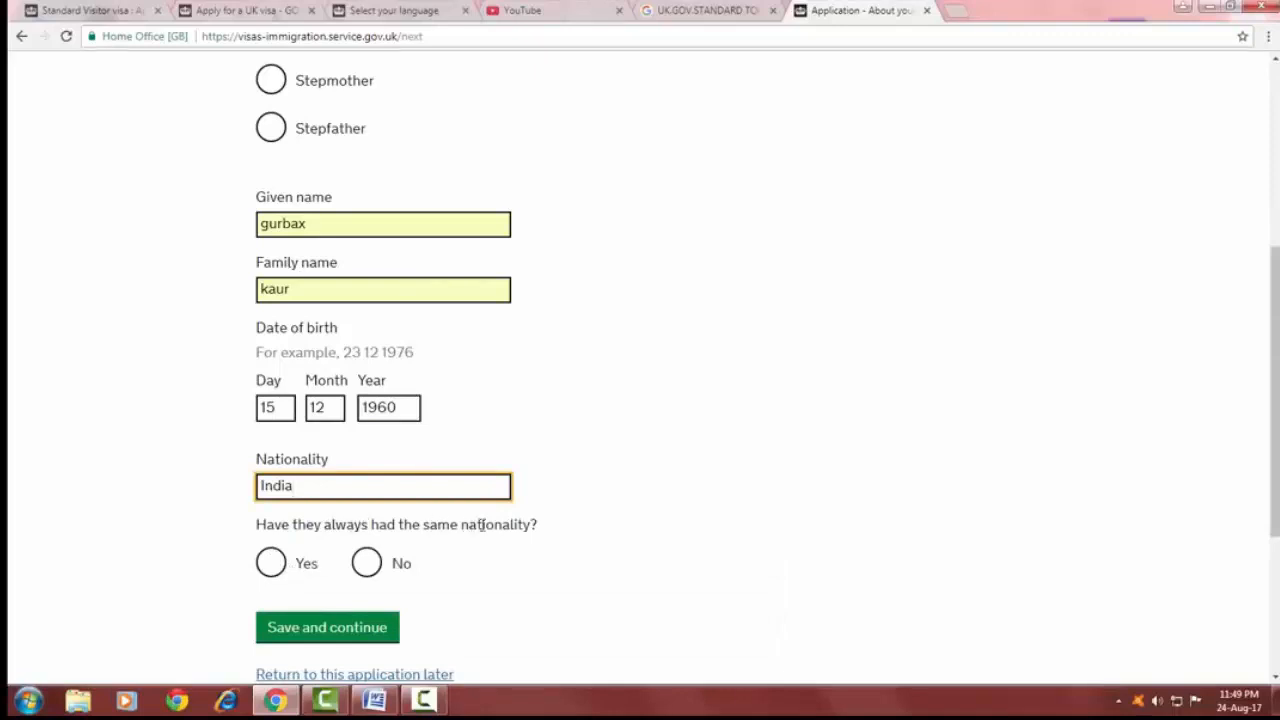
pyautogui.click(272, 563)
pyautogui.scroll(-1, 318, 617)
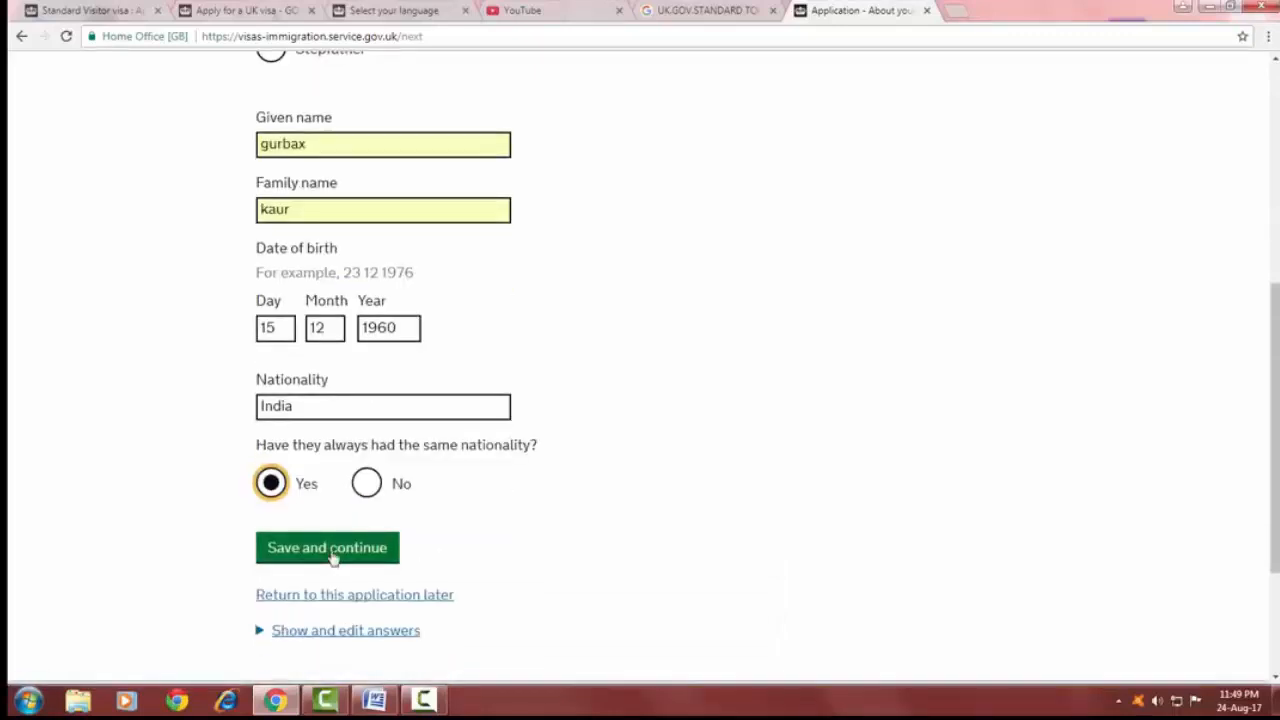
pyautogui.click(333, 556)
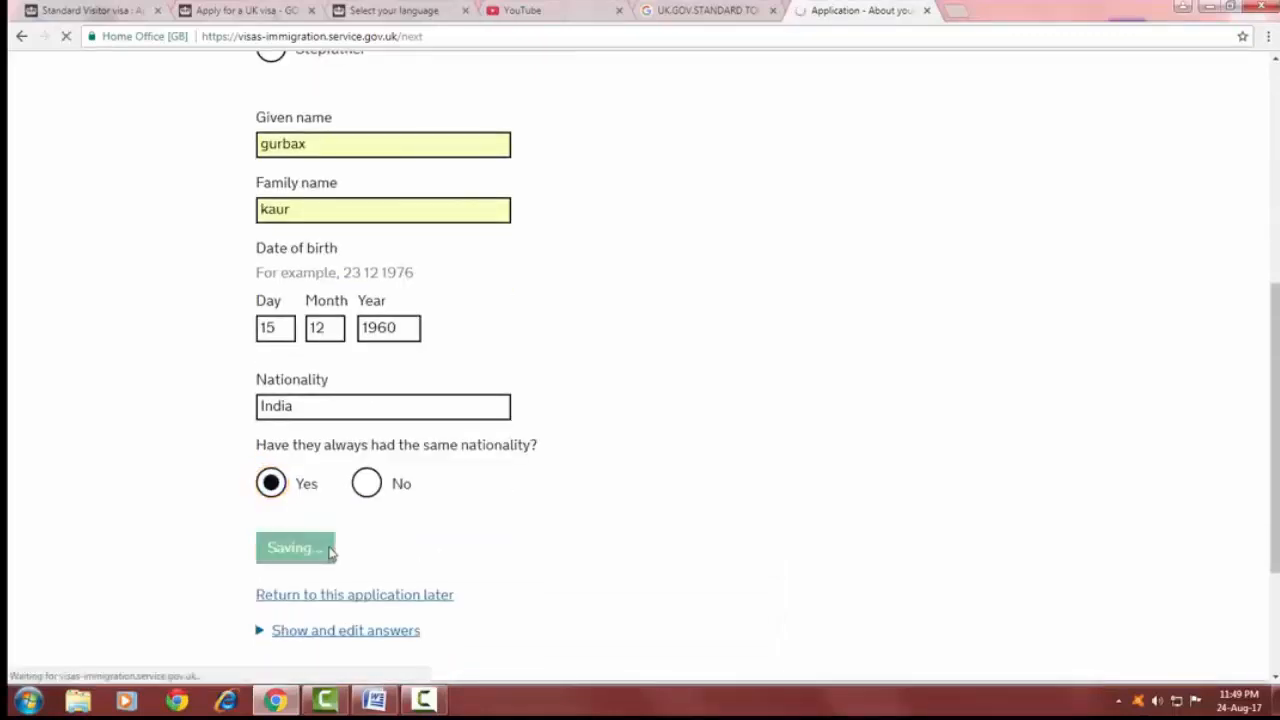
# Choose Father as the second parent's relationship and fill in his given name, family name and date of birth from autofill.
pyautogui.click(270, 430)
pyautogui.scroll(-2, 275, 435)
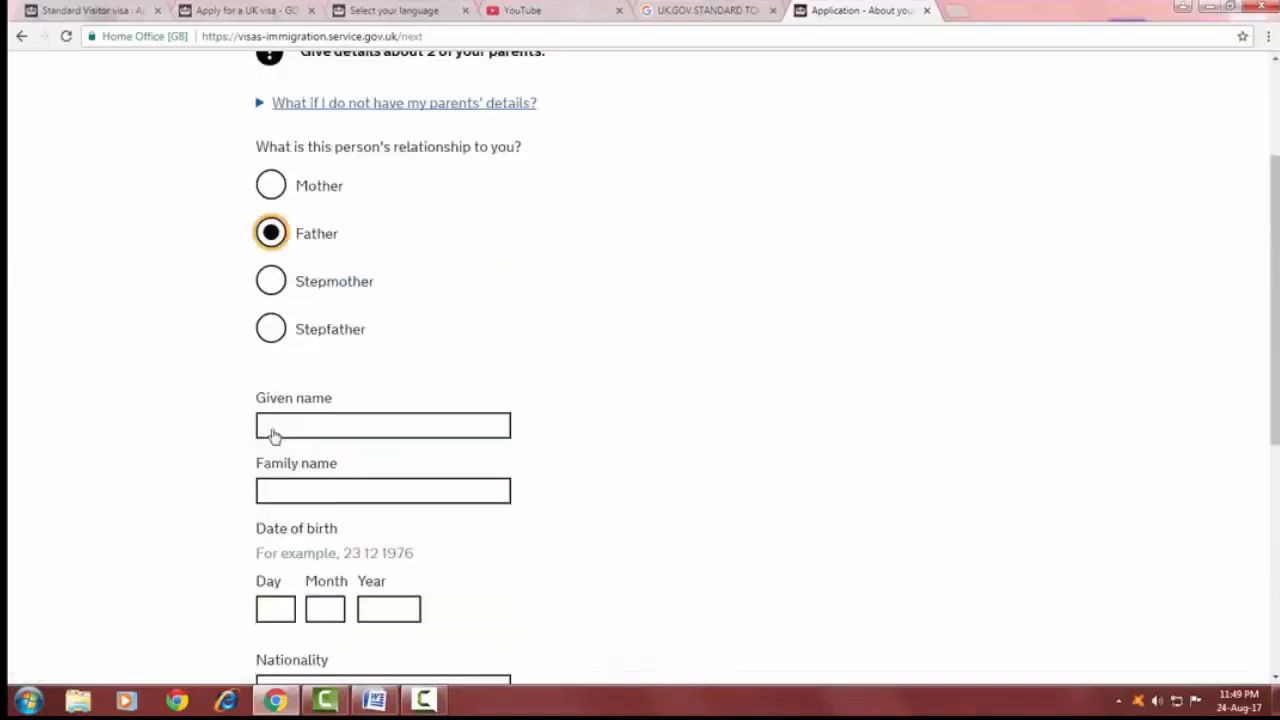
pyautogui.scroll(-1, 273, 435)
pyautogui.click(309, 386)
pyautogui.write('ra')
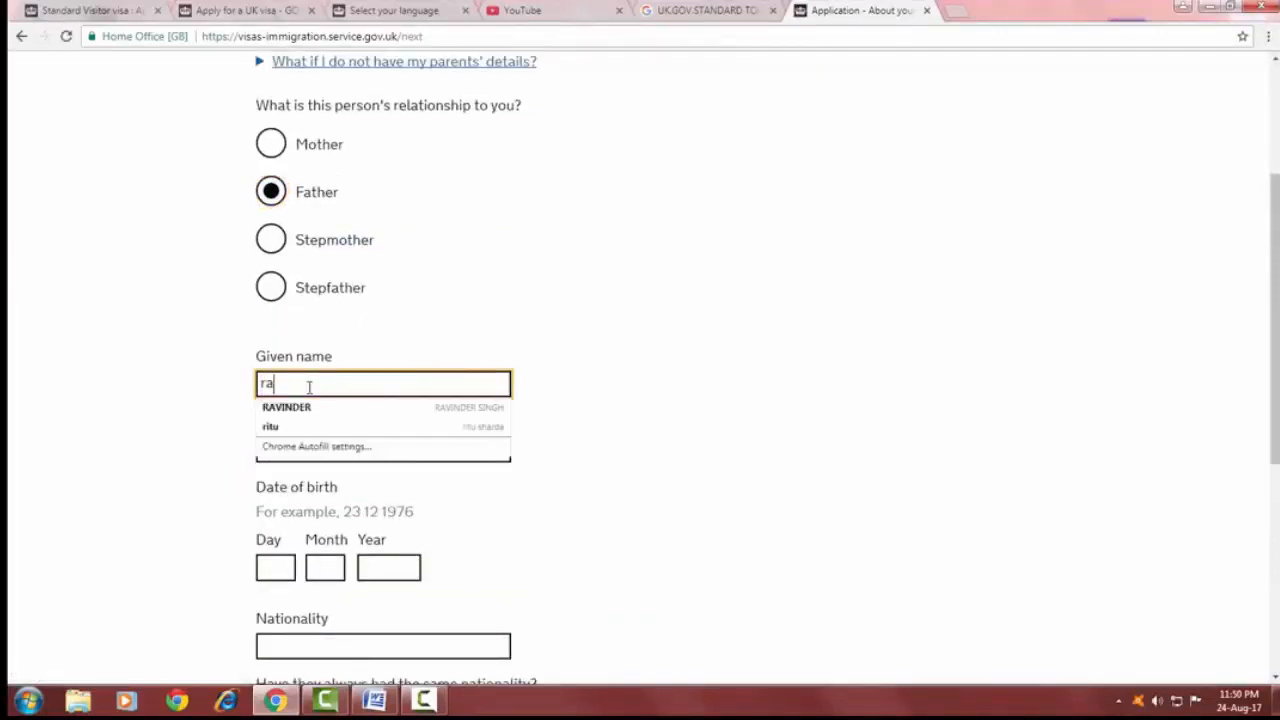
pyautogui.click(290, 407)
# Set the father's nationality to India, answer Yes to always having the same nationality, and save and continue.
pyautogui.scroll(-3, 303, 491)
pyautogui.click(303, 487)
pyautogui.write('in')
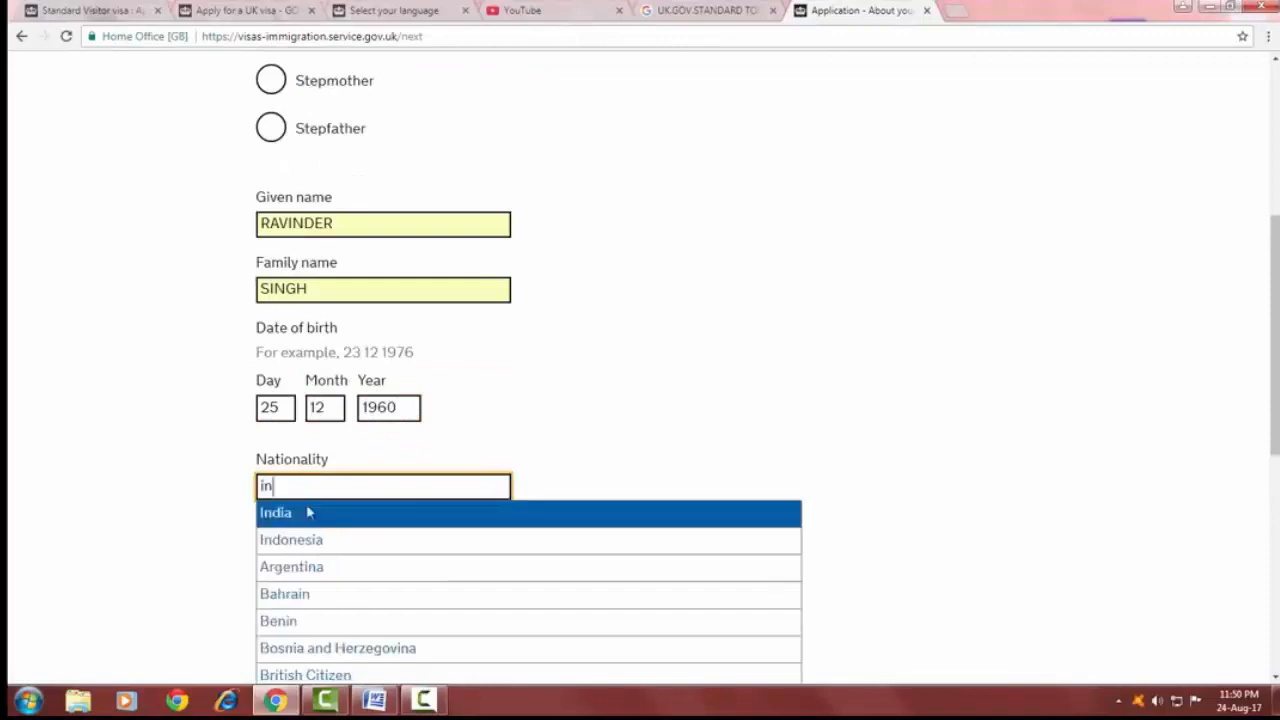
pyautogui.click(308, 512)
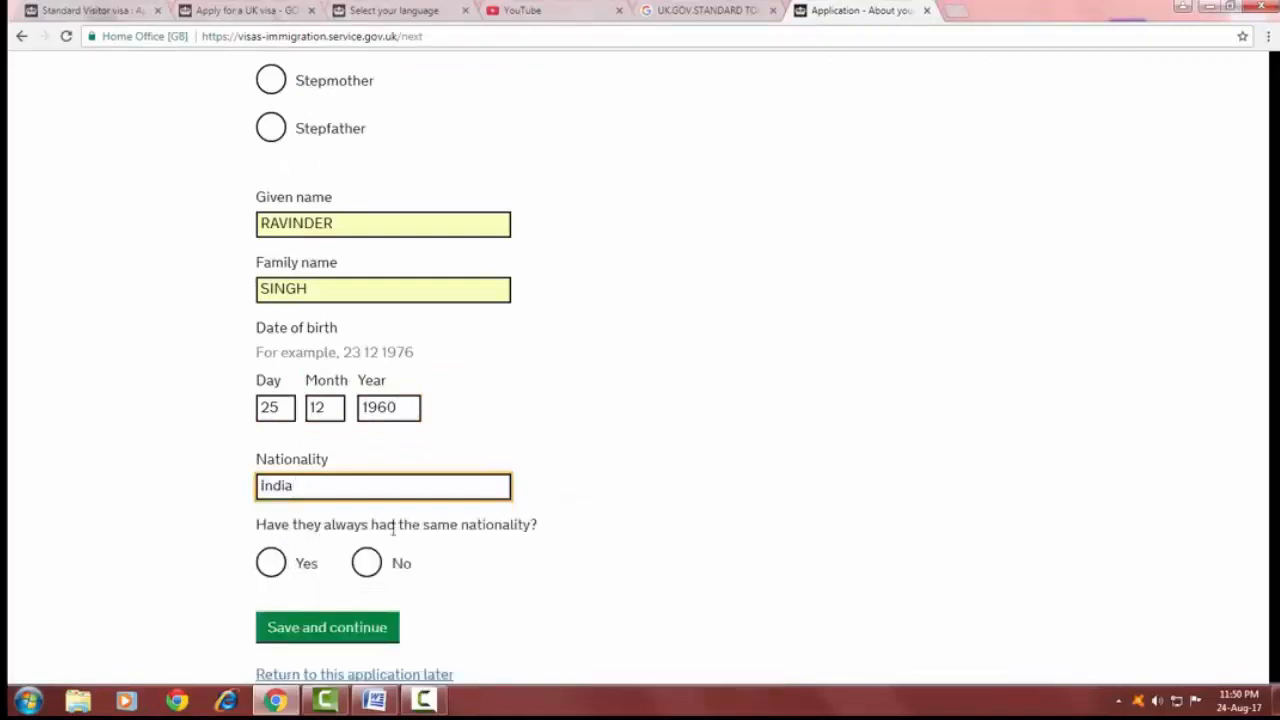
pyautogui.click(271, 563)
pyautogui.click(328, 630)
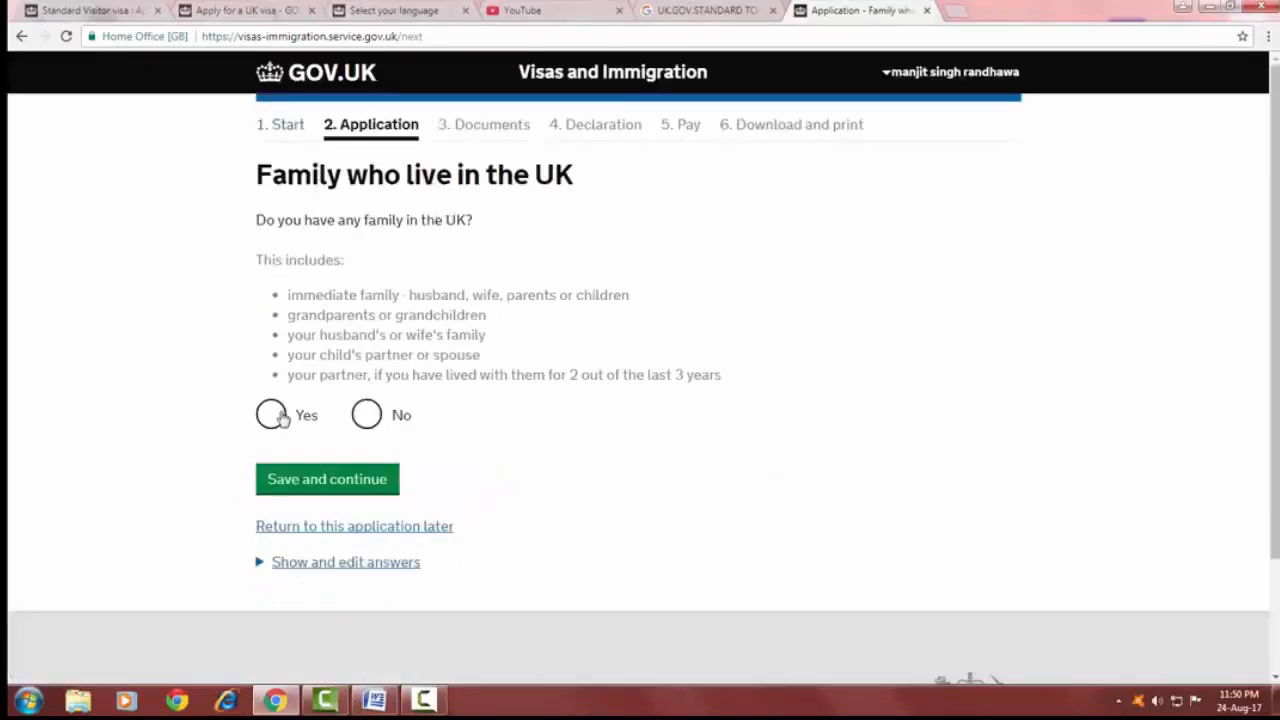
# Answer No to having family in the UK and No to travelling with an organised group, saving each page.
pyautogui.click(366, 415)
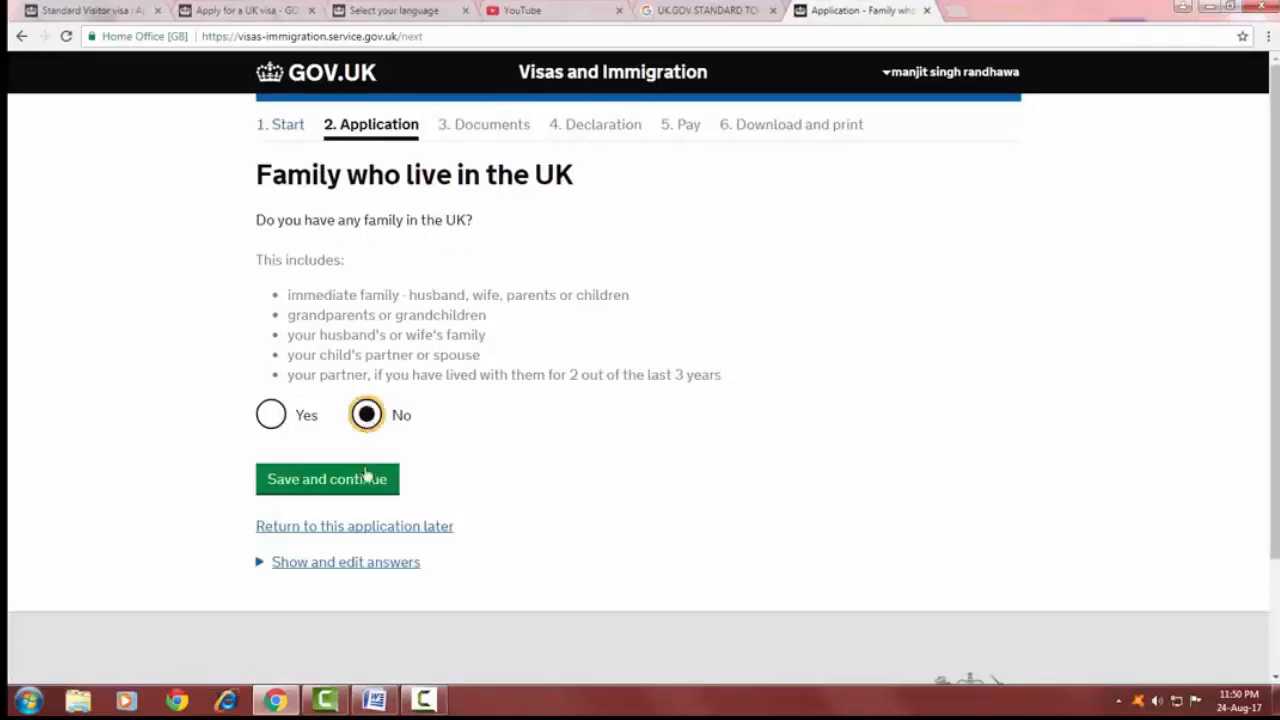
pyautogui.click(358, 480)
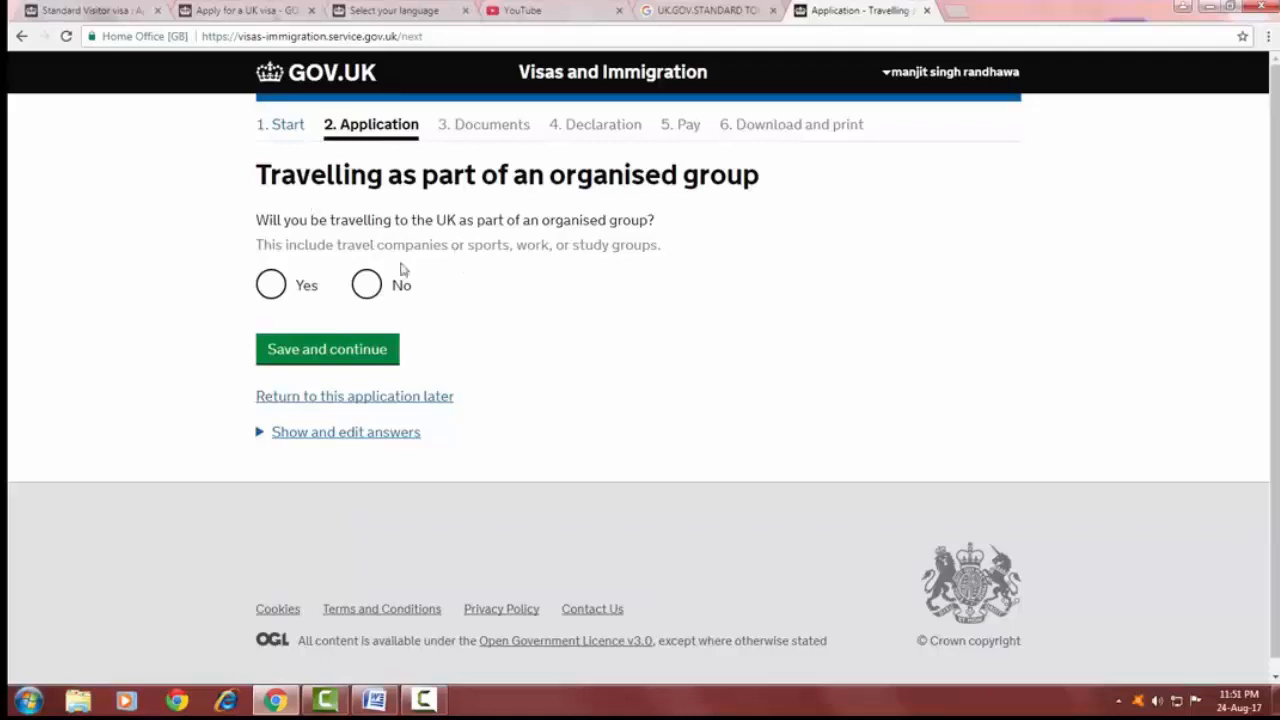
pyautogui.click(367, 285)
pyautogui.click(347, 350)
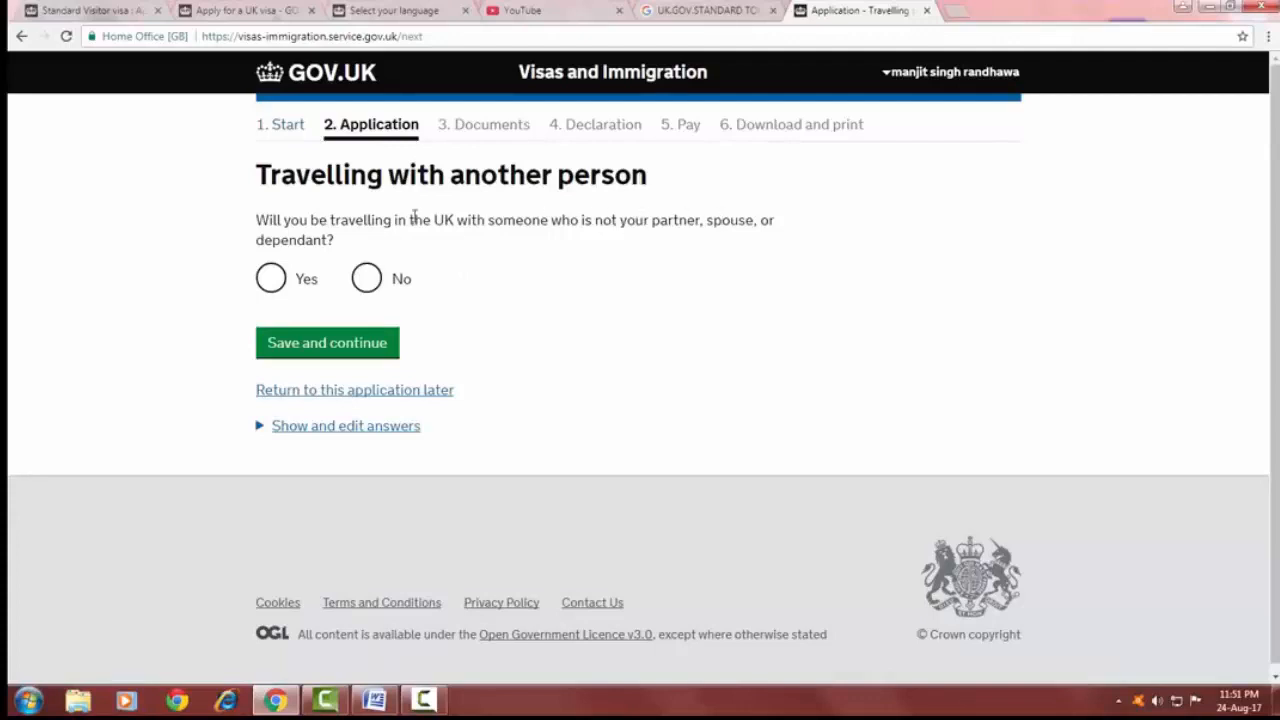
# Answer No to travelling with another person and Yes to having arranged UK accommodation, saving each page.
pyautogui.click(367, 280)
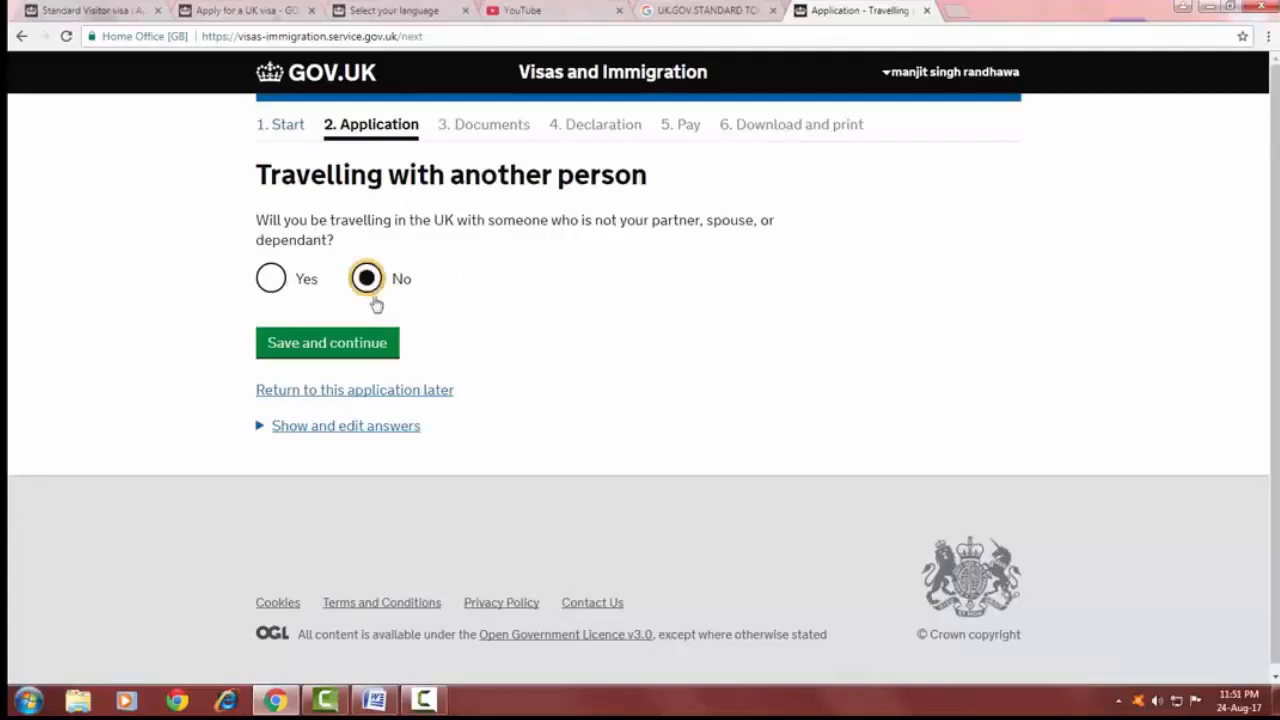
pyautogui.click(366, 346)
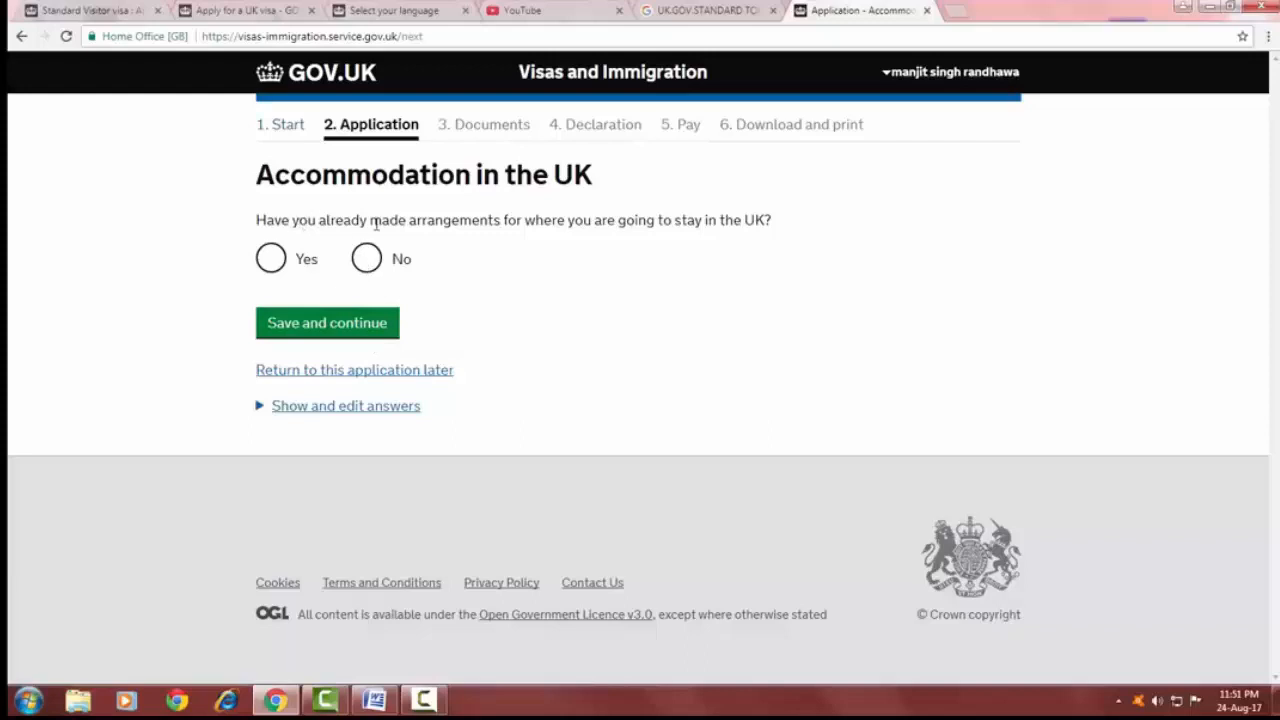
pyautogui.click(271, 258)
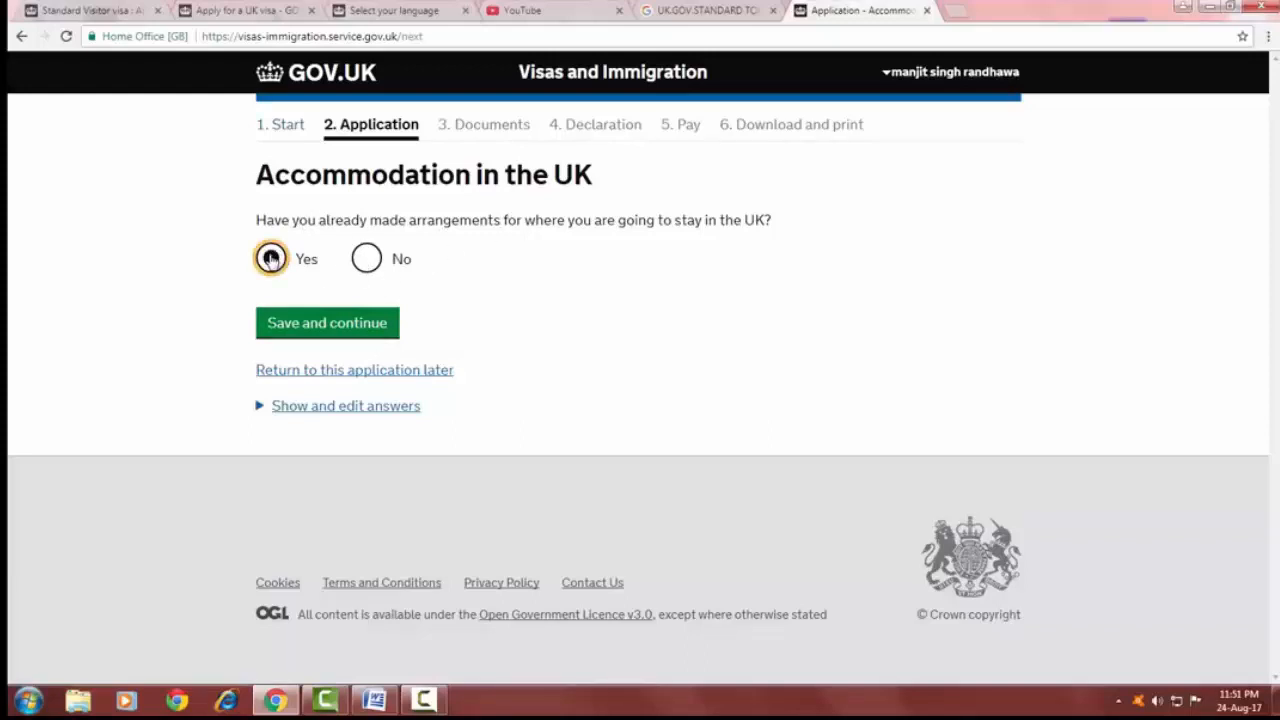
pyautogui.click(330, 326)
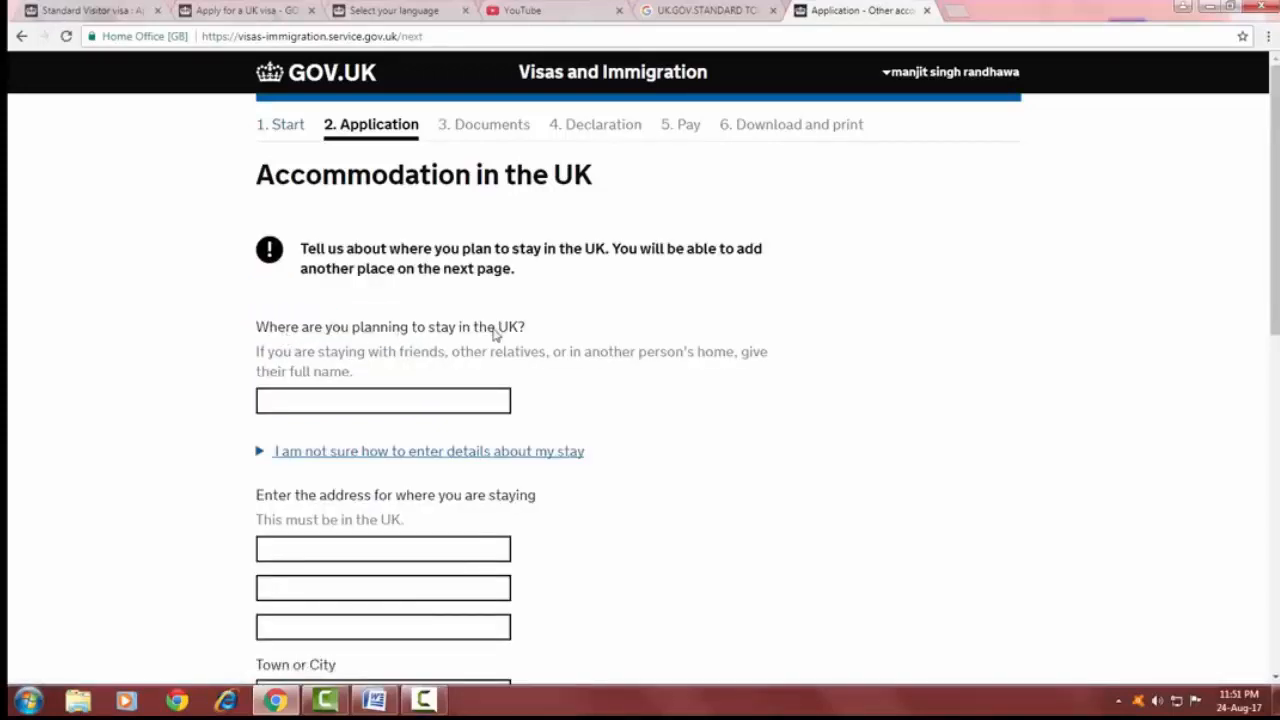
# Enter hotel abc as the place to stay, fill the first address line from autofill, and set the town to london.
pyautogui.click(365, 398)
pyautogui.write('hotel')
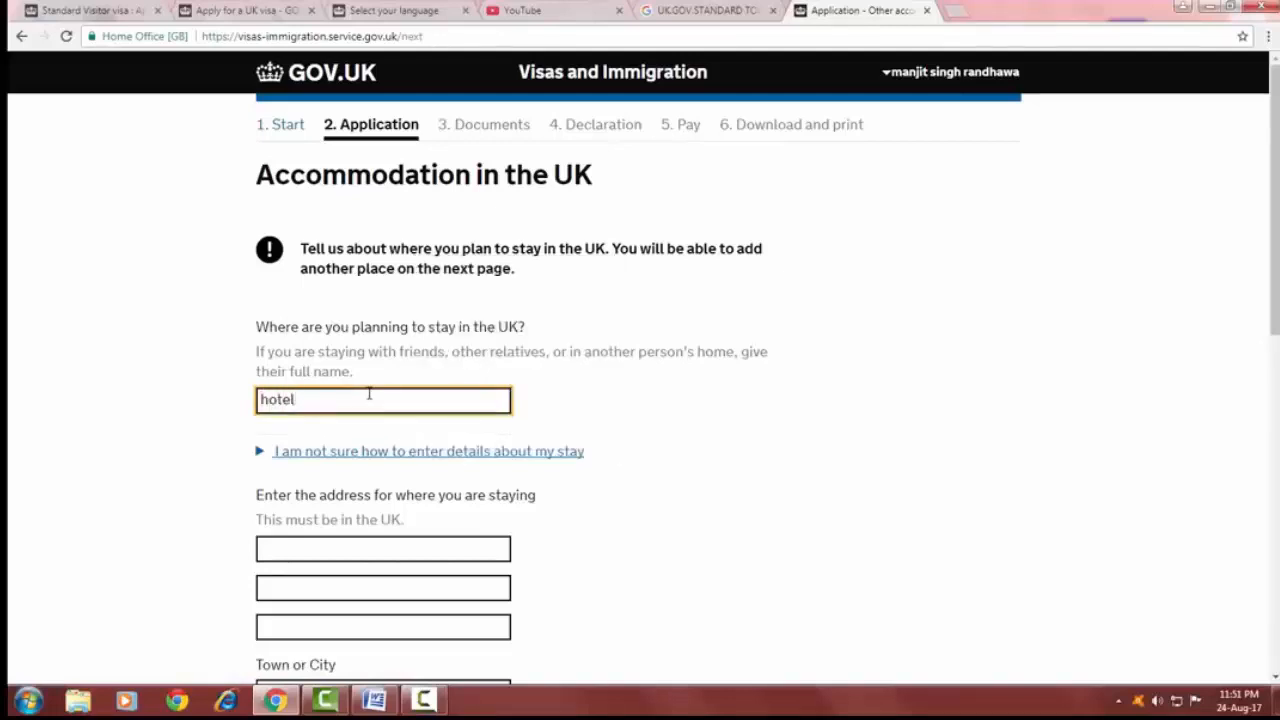
pyautogui.write(' abc')
pyautogui.scroll(-2, 299, 362)
pyautogui.click(297, 390)
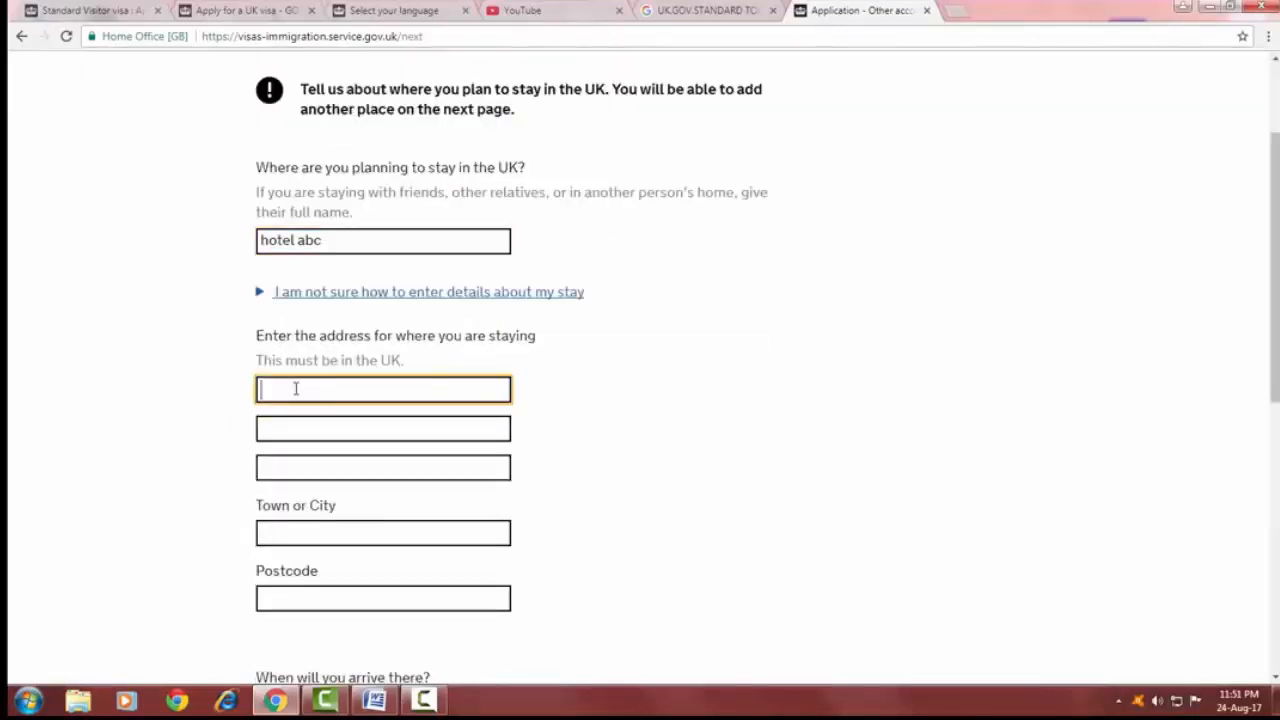
pyautogui.write('street no.43')
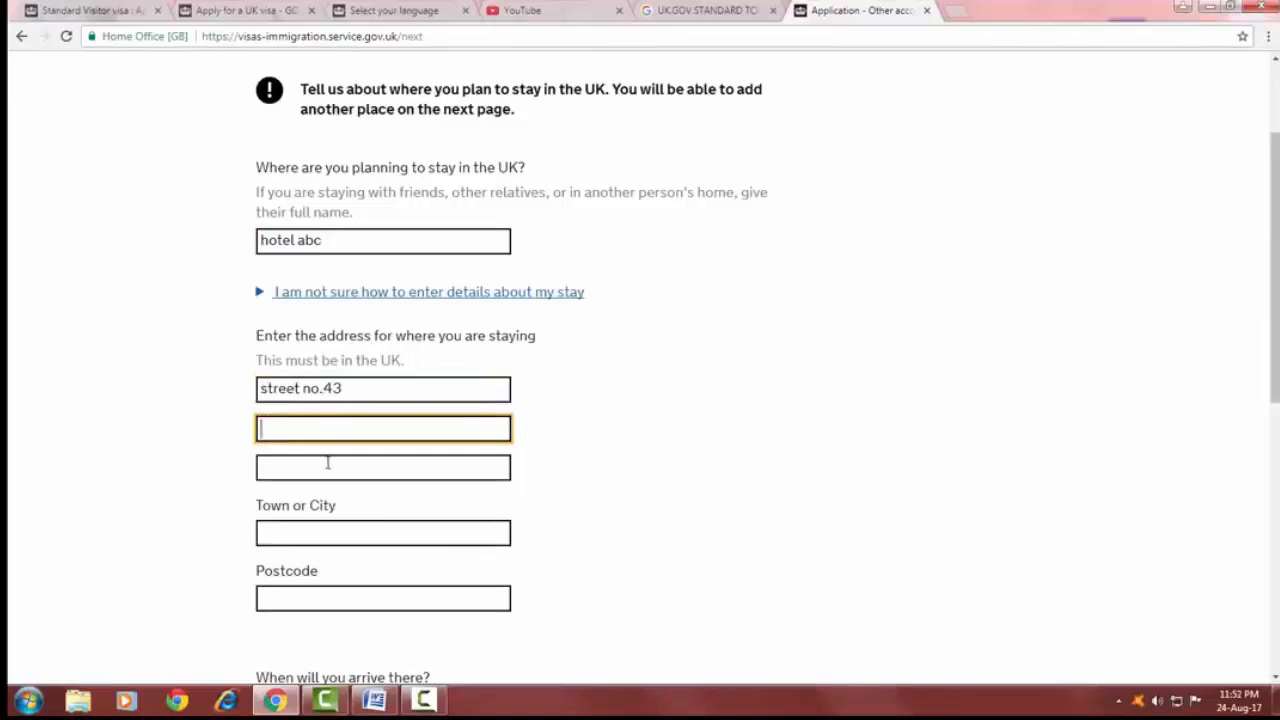
pyautogui.click(327, 463)
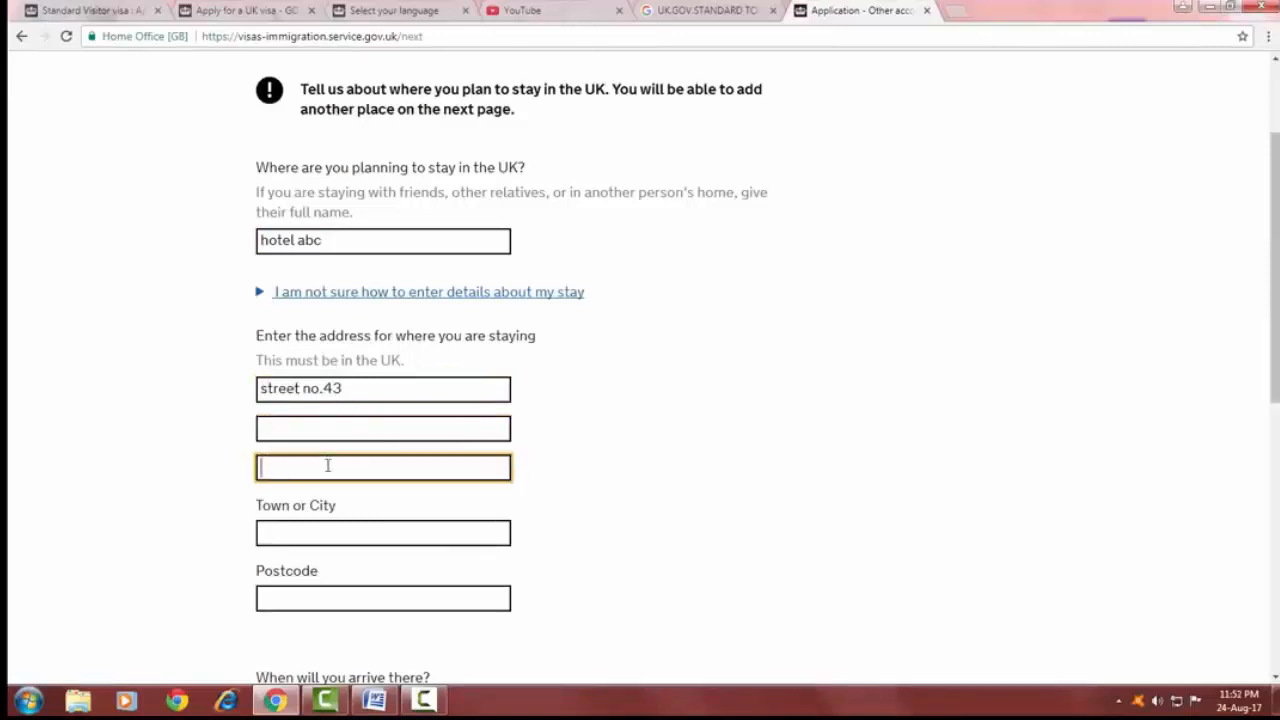
pyautogui.click(333, 425)
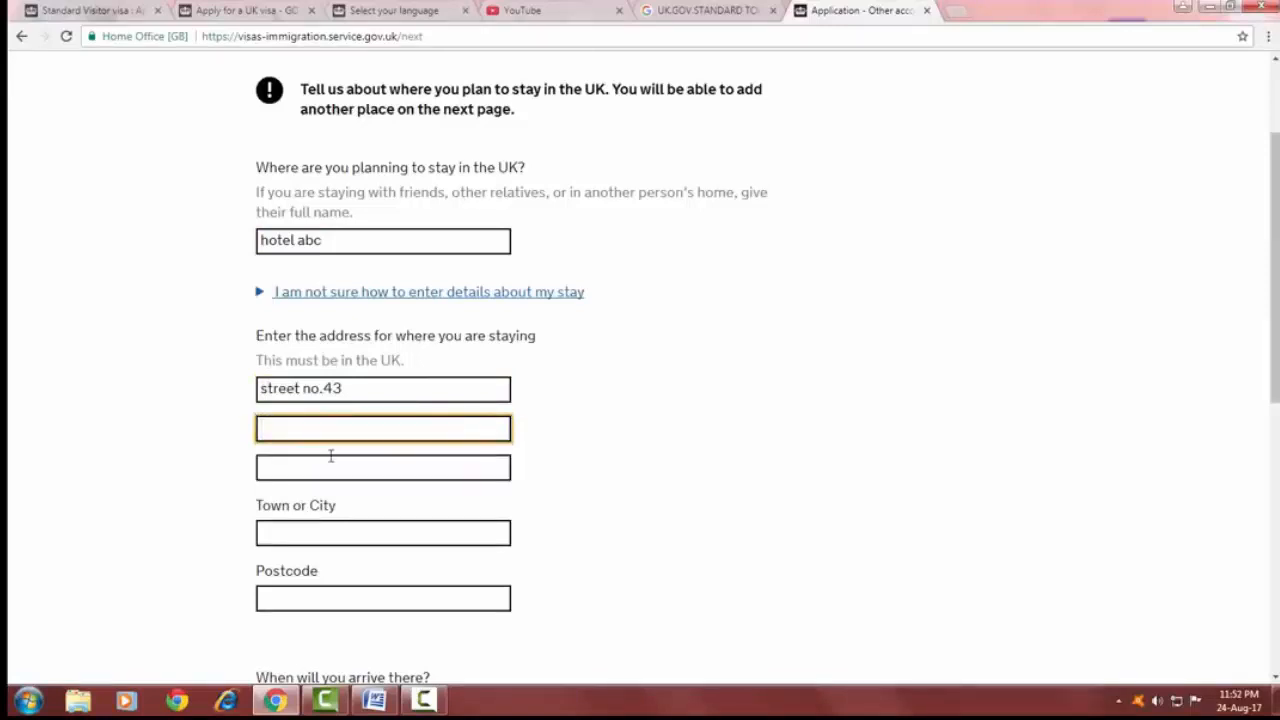
pyautogui.click(321, 532)
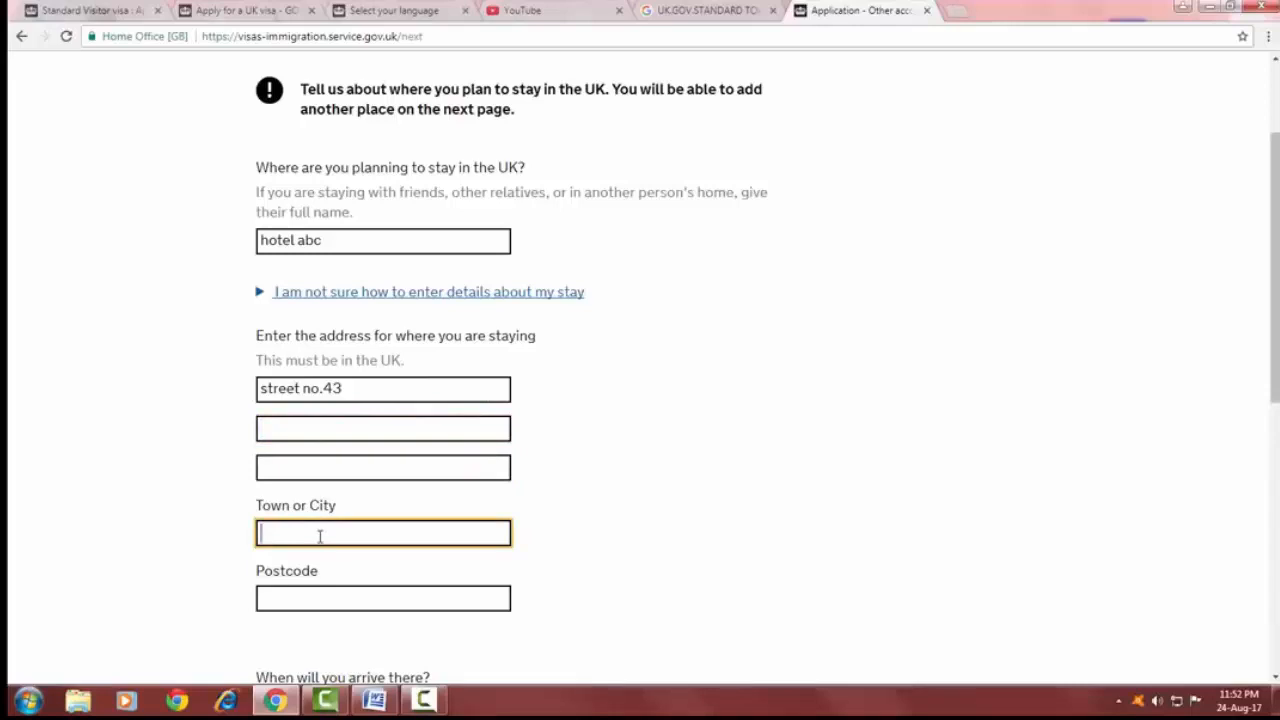
pyautogui.write('london')
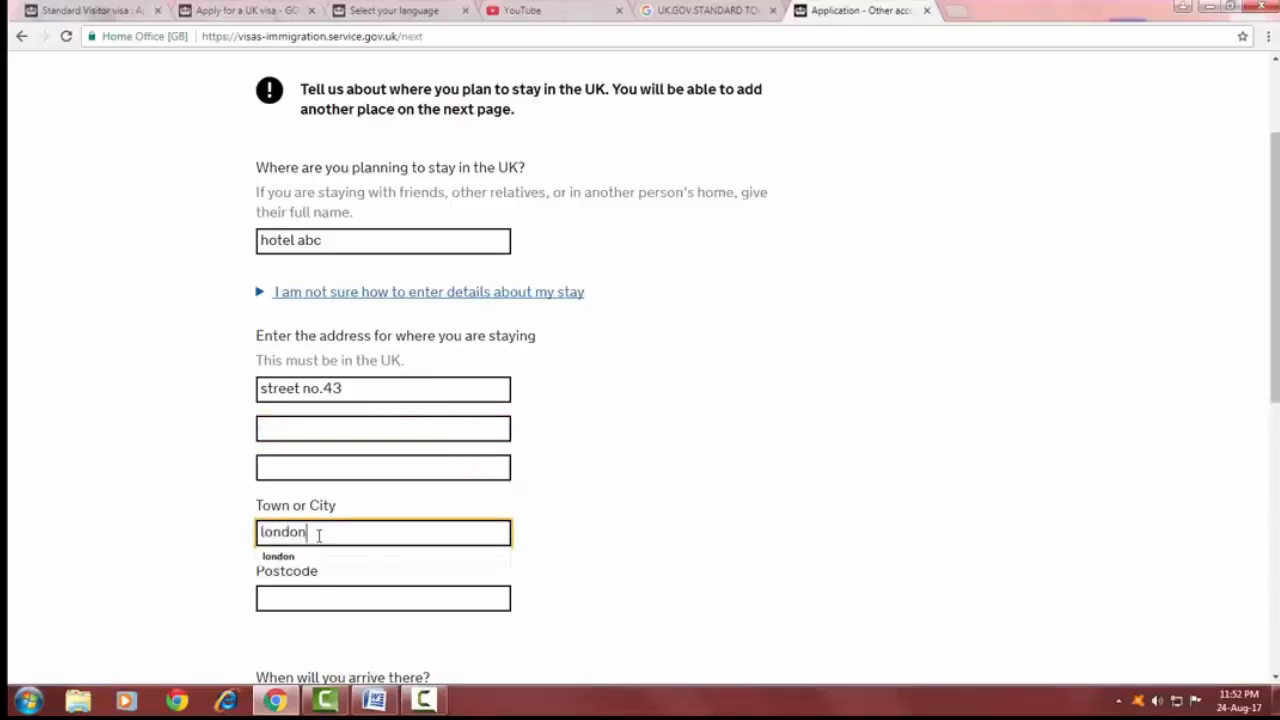
# Enter the accommodation's postcode and set the arrival date to 12 10 2017.
pyautogui.scroll(-3, 305, 330)
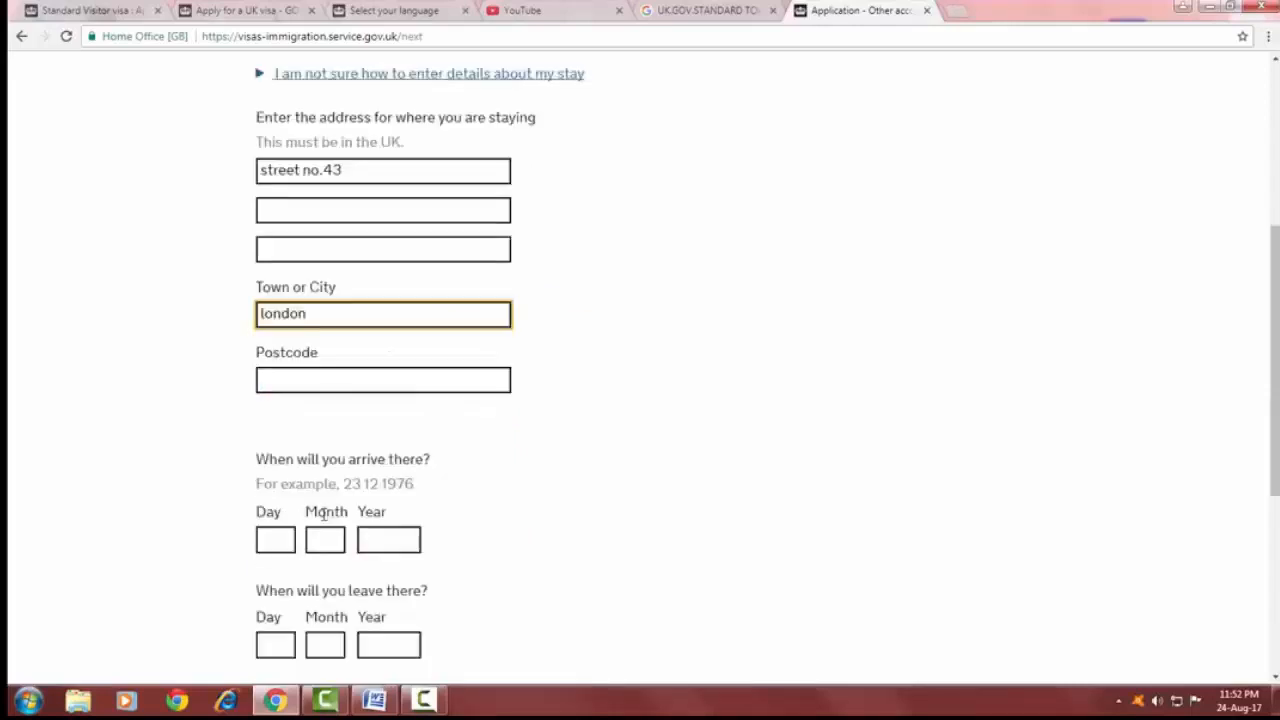
pyautogui.click(302, 358)
pyautogui.write('4141414')
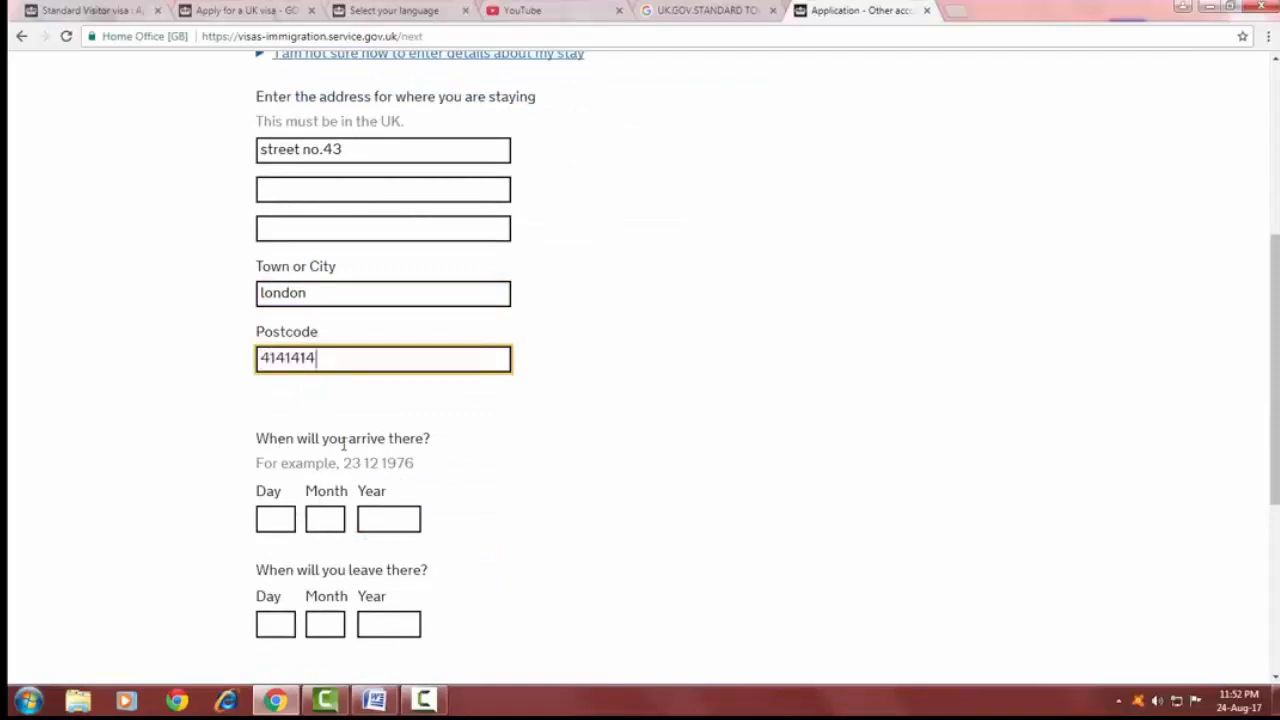
pyautogui.click(284, 521)
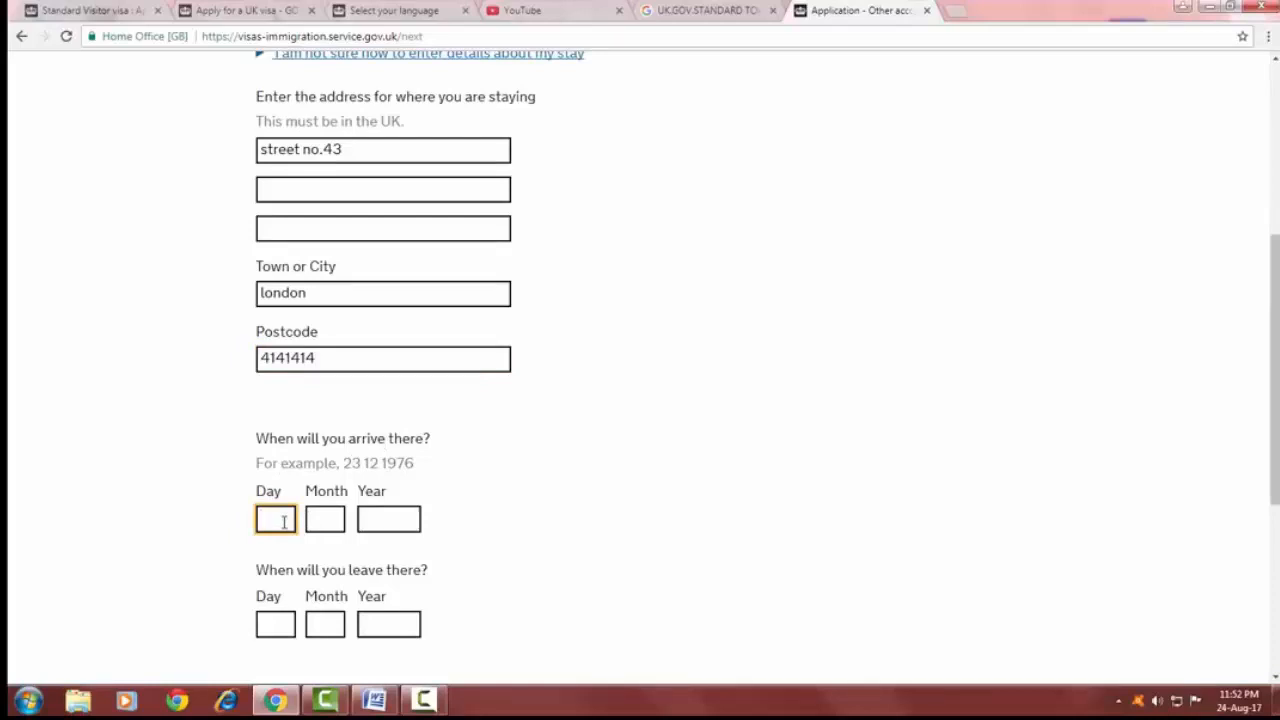
pyautogui.write('12')
pyautogui.press('Tab')
pyautogui.write('10')
pyautogui.press('Tab')
pyautogui.write('2017')
# Set the leaving date to 20 10 2017 and save the accommodation page.
pyautogui.click(272, 621)
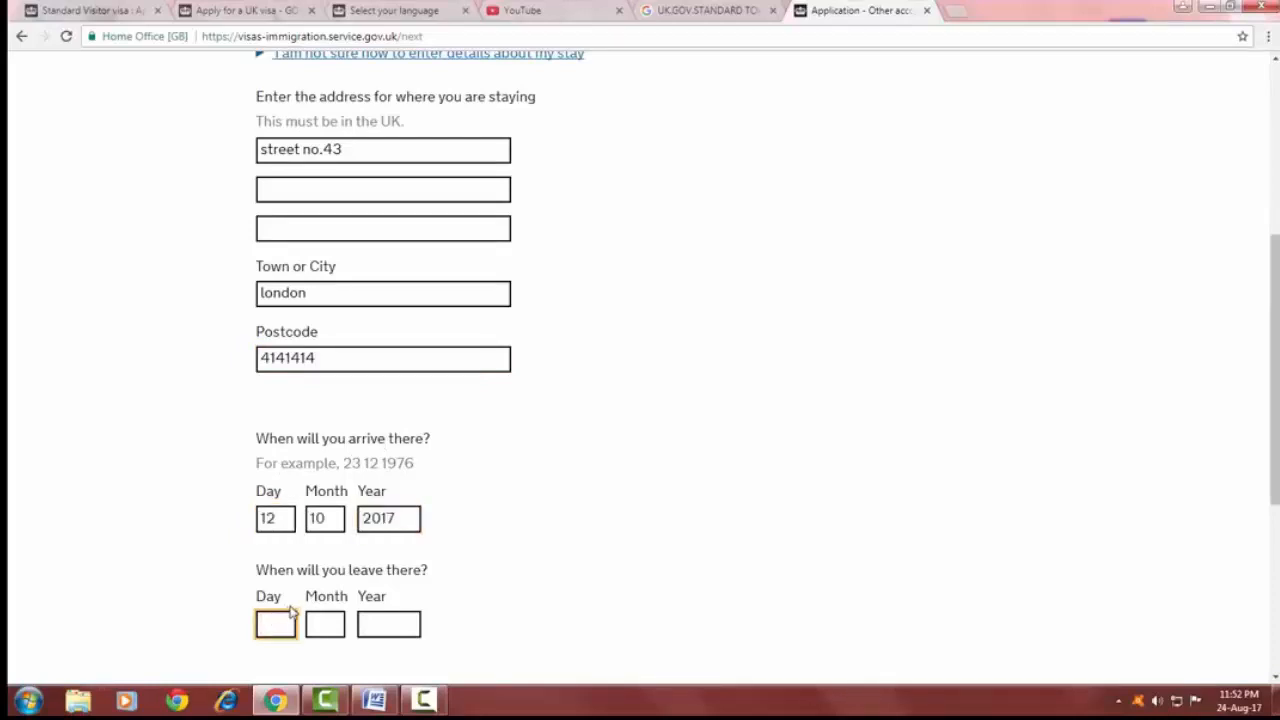
pyautogui.write('20')
pyautogui.click(313, 623)
pyautogui.write('10')
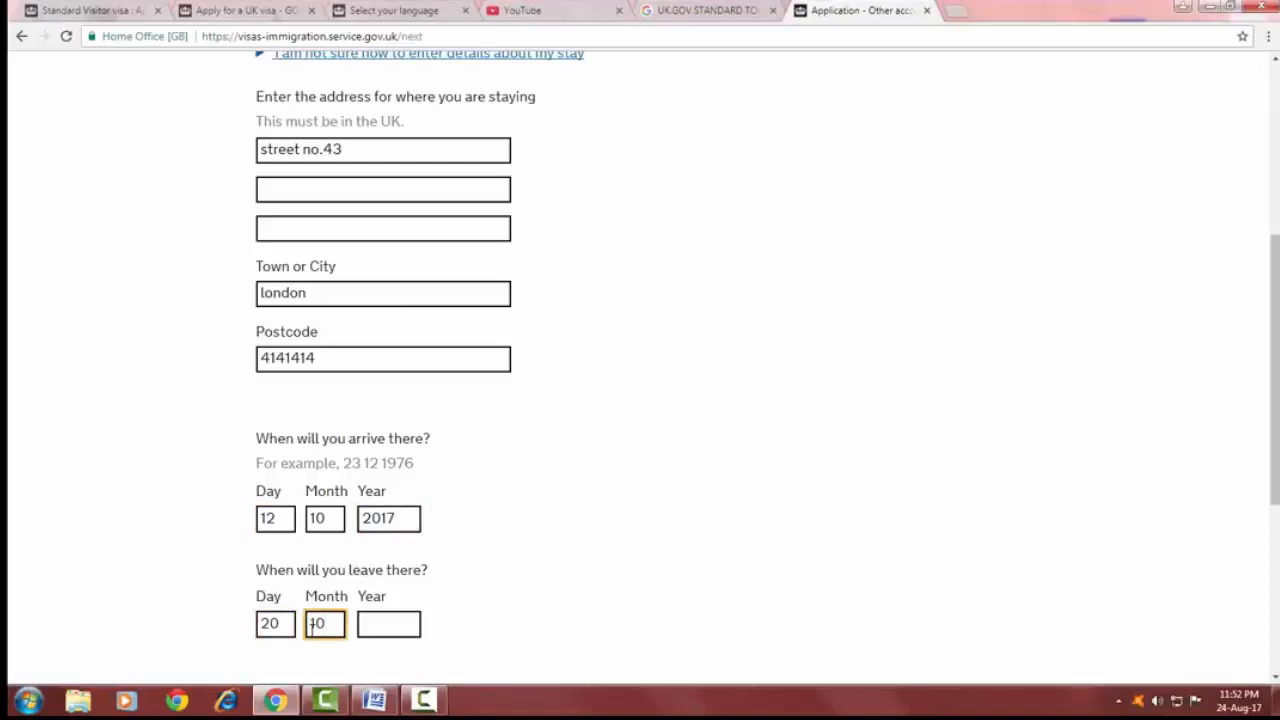
pyautogui.click(389, 628)
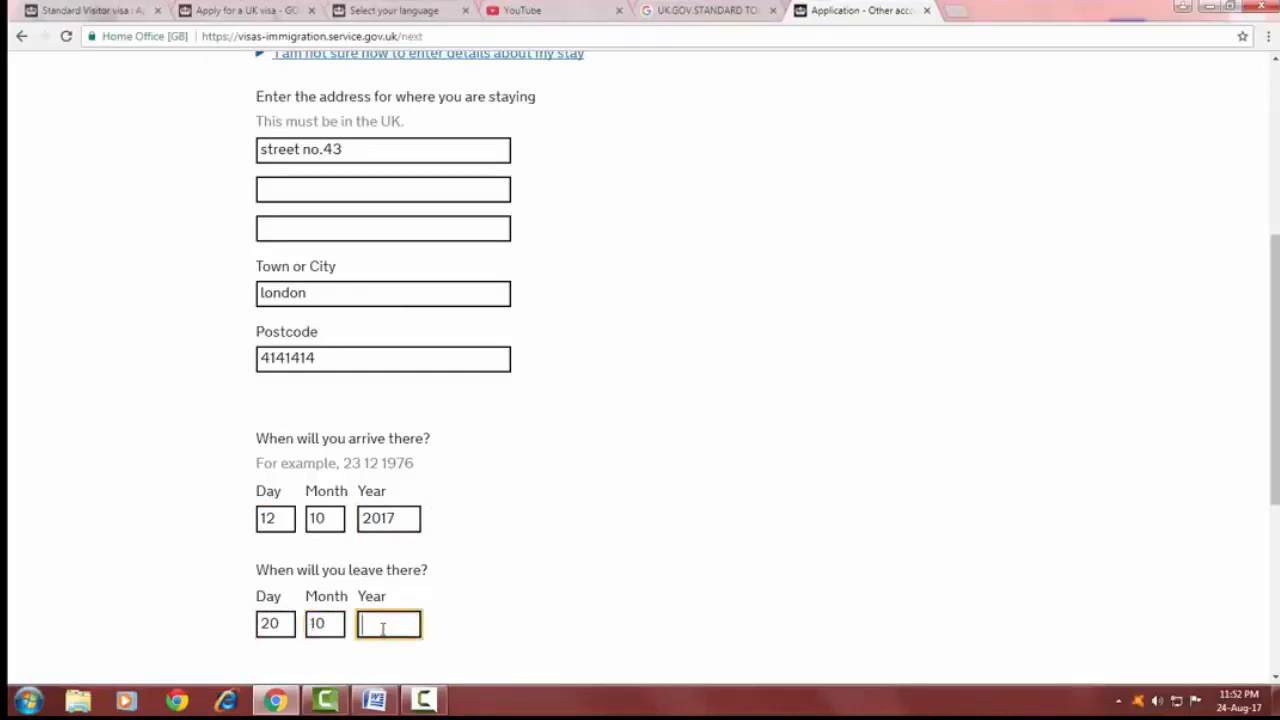
pyautogui.write('2017')
pyautogui.scroll(-3, 412, 563)
pyautogui.click(336, 490)
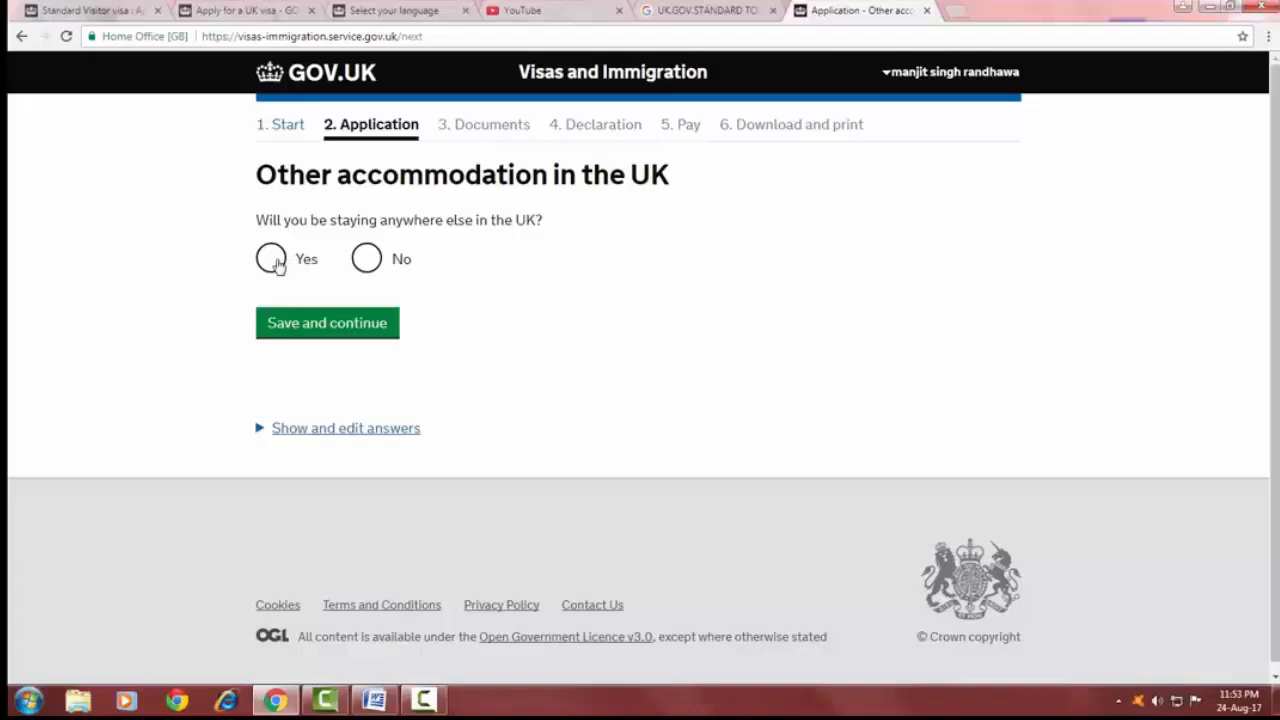
# Answer No to staying anywhere else in the UK and Zero to UK visits in the last 10 years, saving each page.
pyautogui.click(366, 259)
pyautogui.click(346, 330)
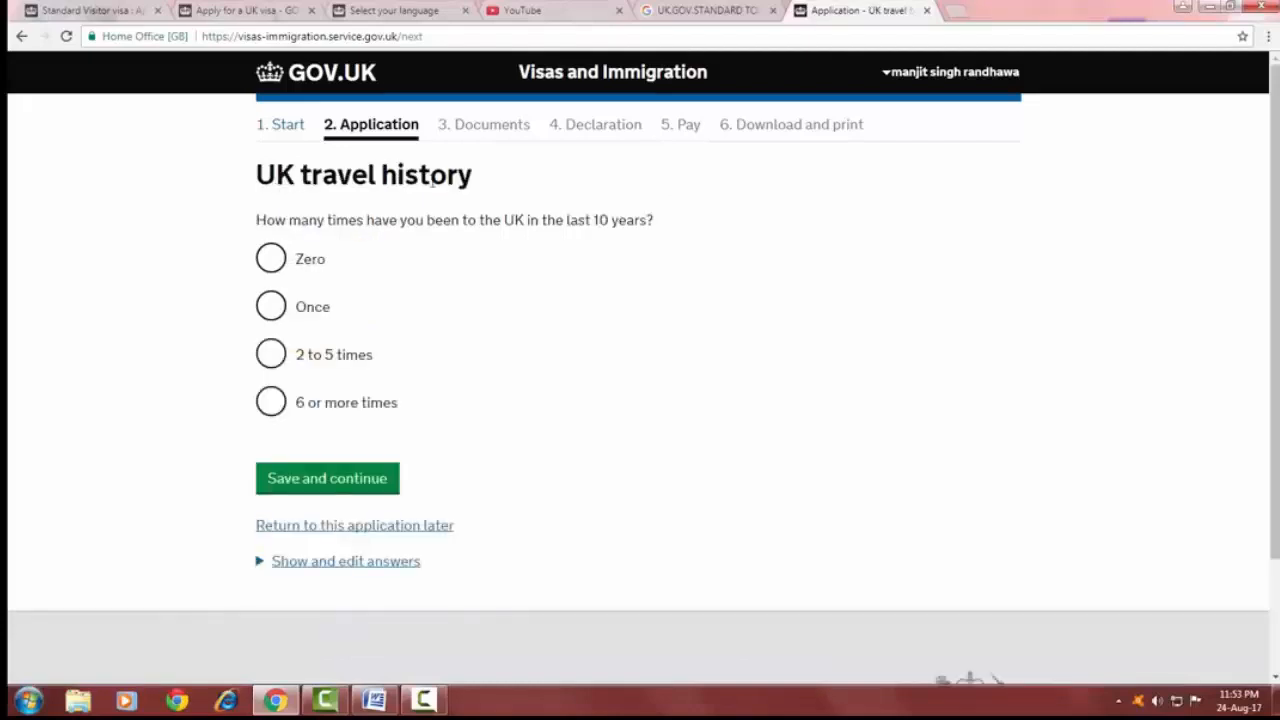
pyautogui.click(278, 260)
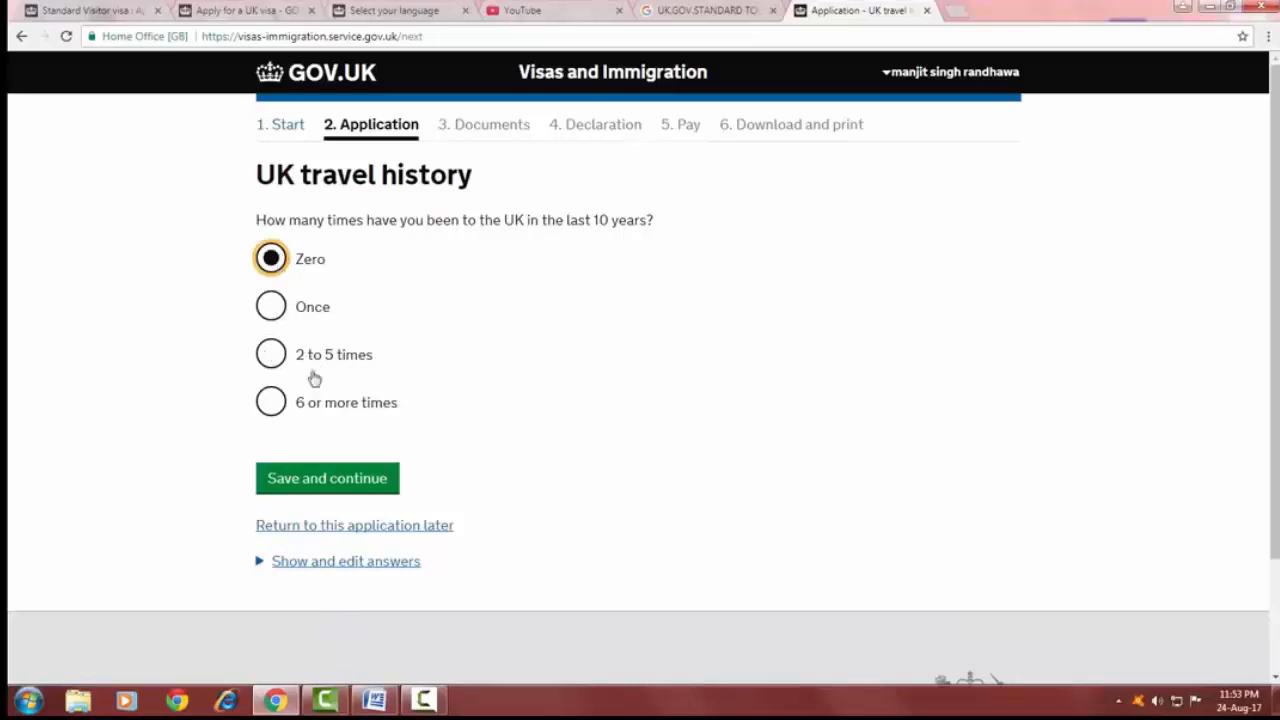
pyautogui.click(358, 480)
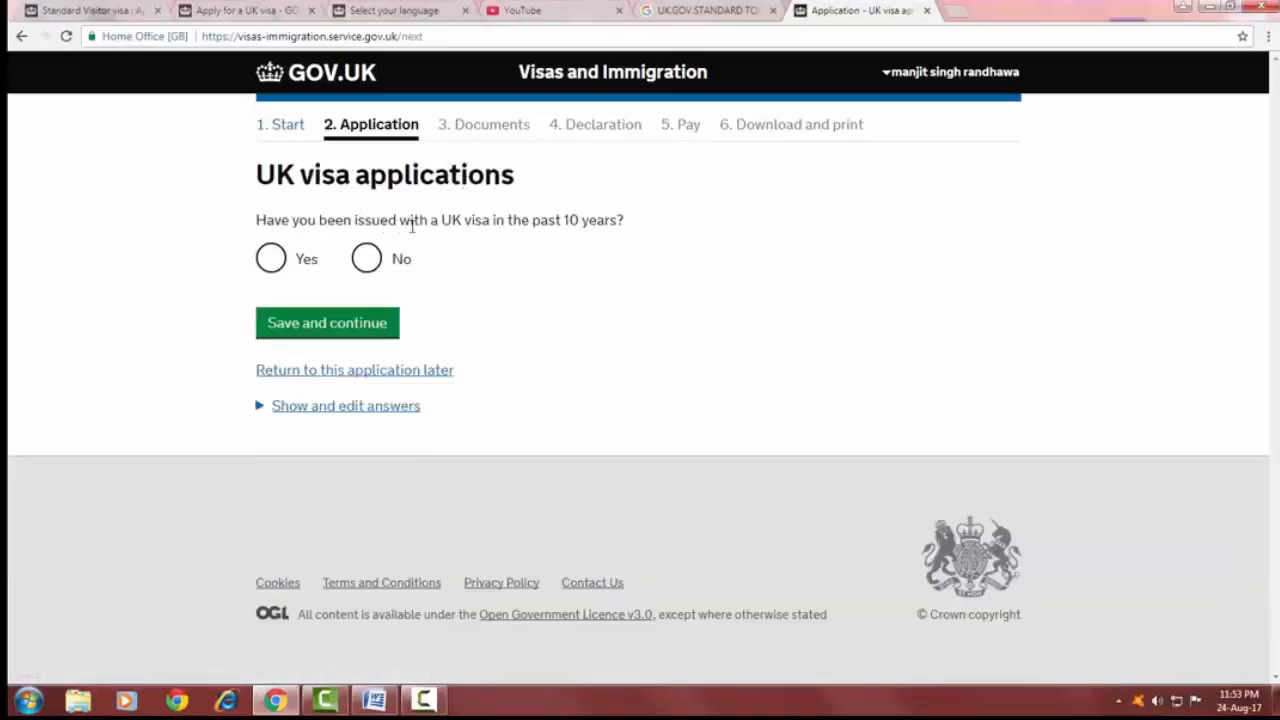
# Answer No to being issued a UK visa and Zero to international travel history, saving each page.
pyautogui.click(367, 259)
pyautogui.click(366, 328)
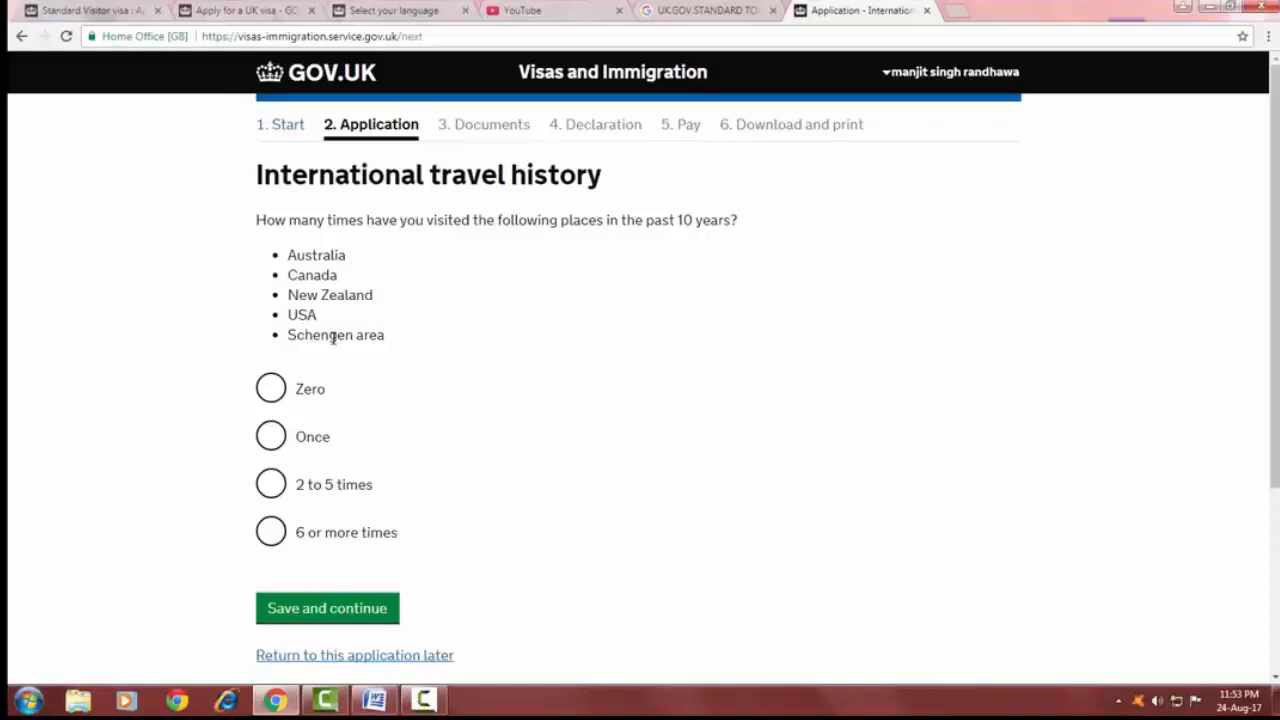
pyautogui.click(278, 389)
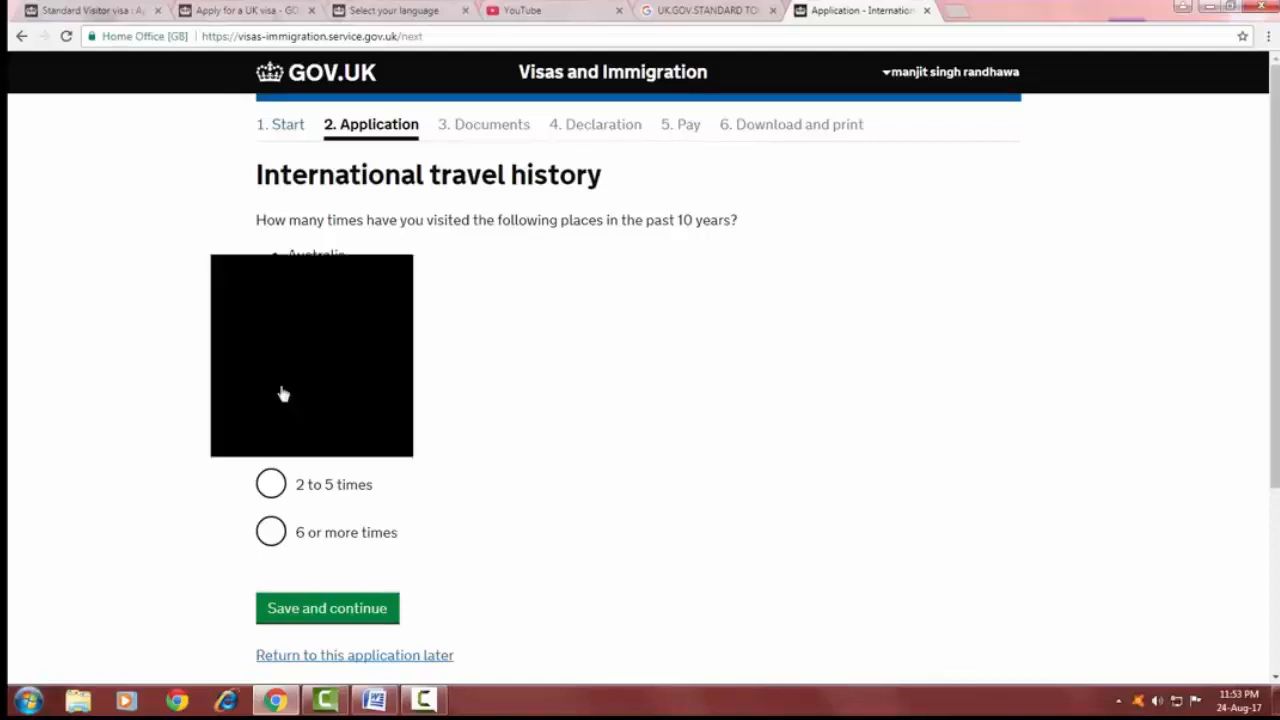
pyautogui.click(359, 607)
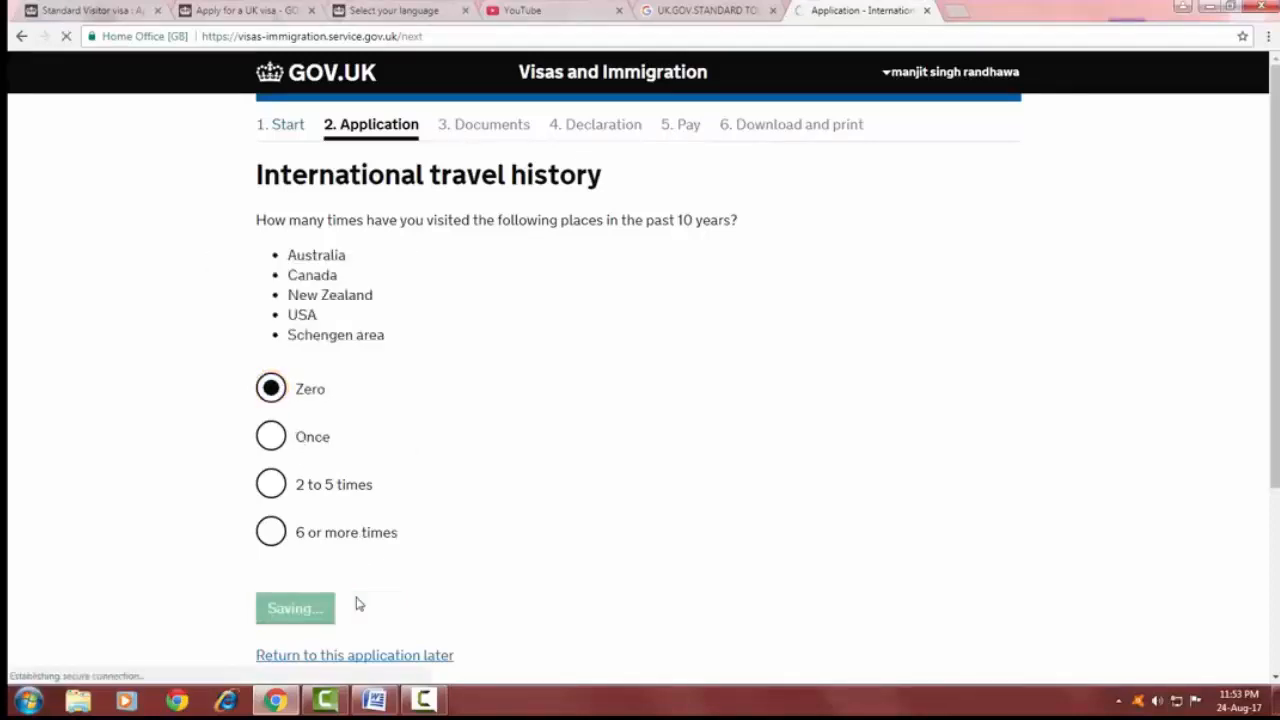
# Answer No to visiting other countries and No to problems with immigration to the UK, saving each page.
pyautogui.moveTo(321, 248); pyautogui.dragTo(425, 248)
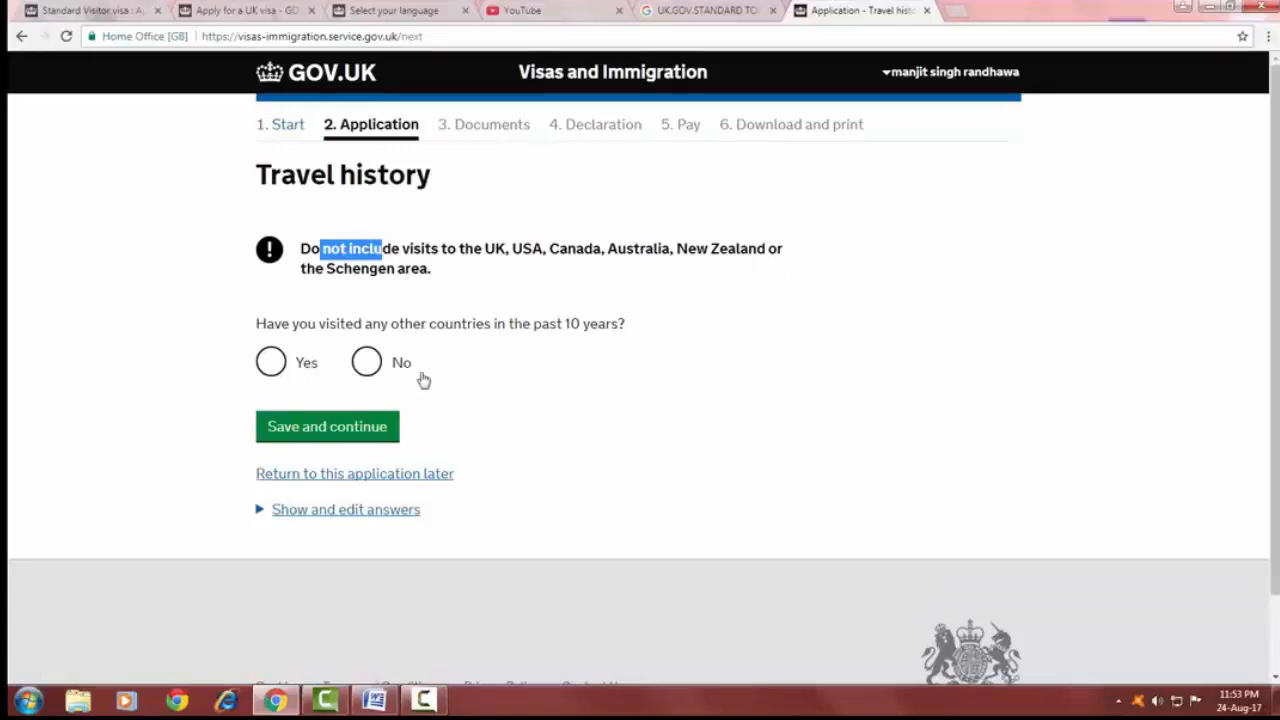
pyautogui.click(367, 364)
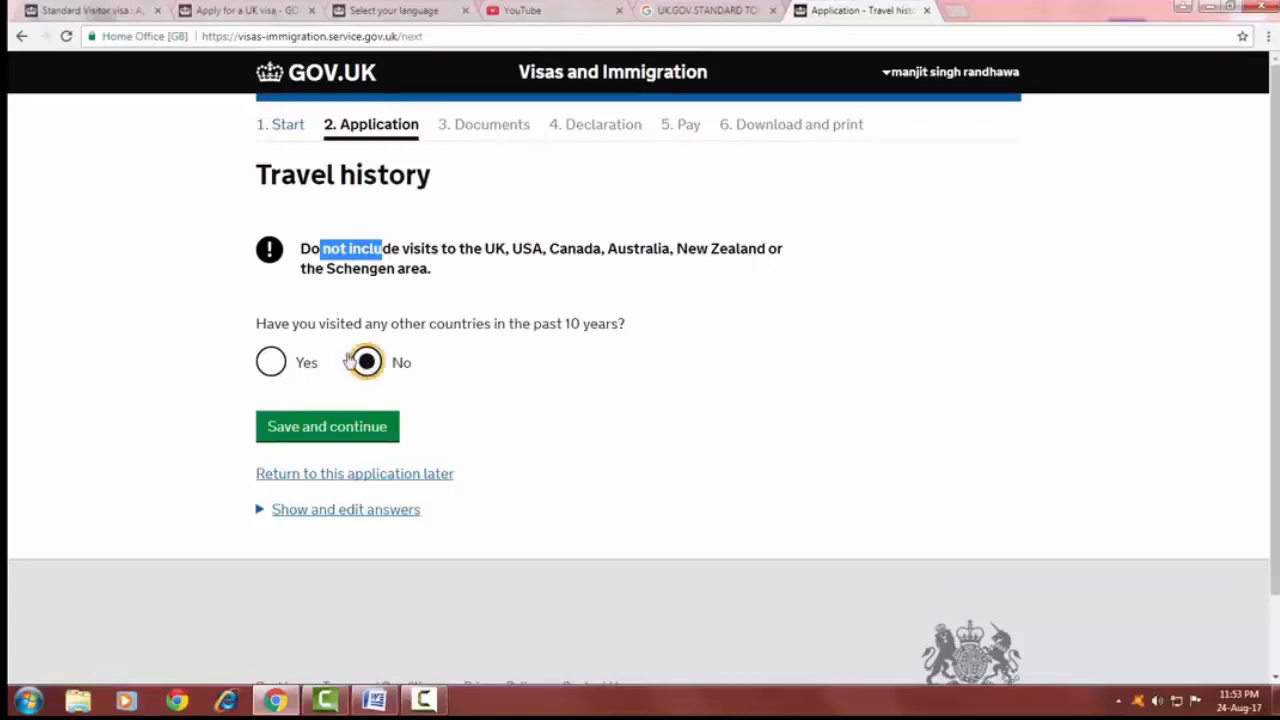
pyautogui.click(366, 428)
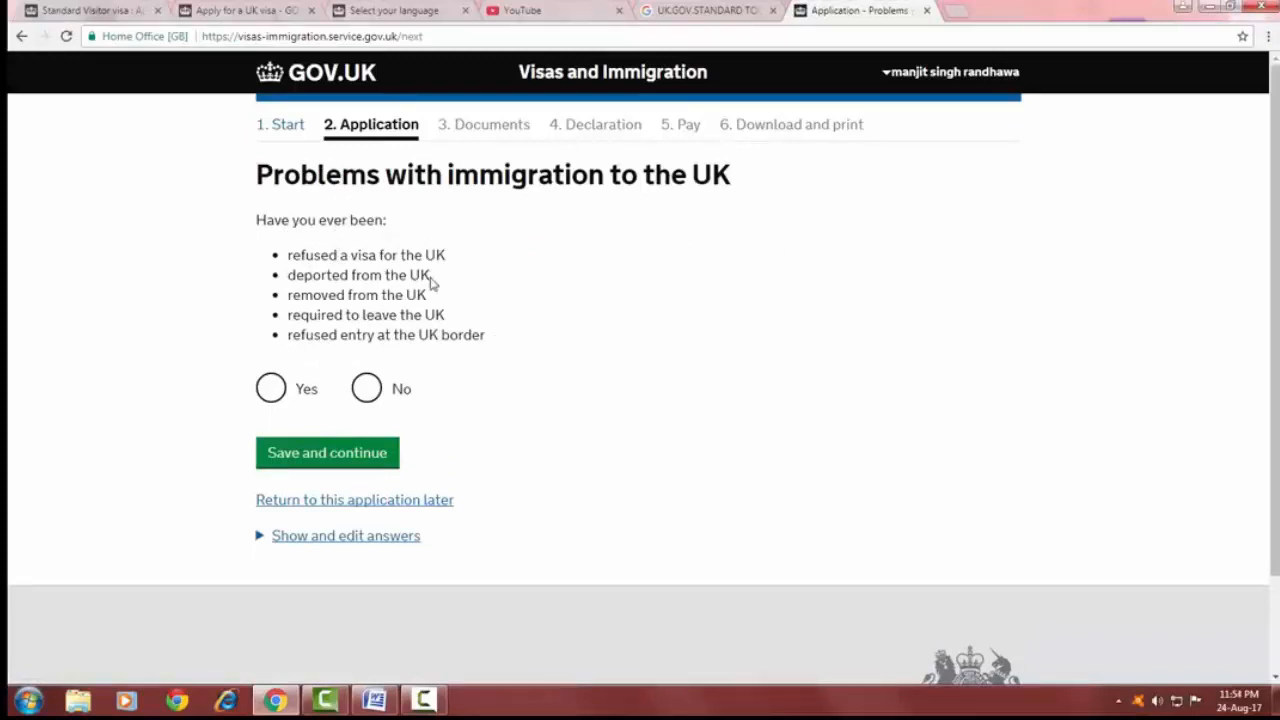
pyautogui.click(366, 391)
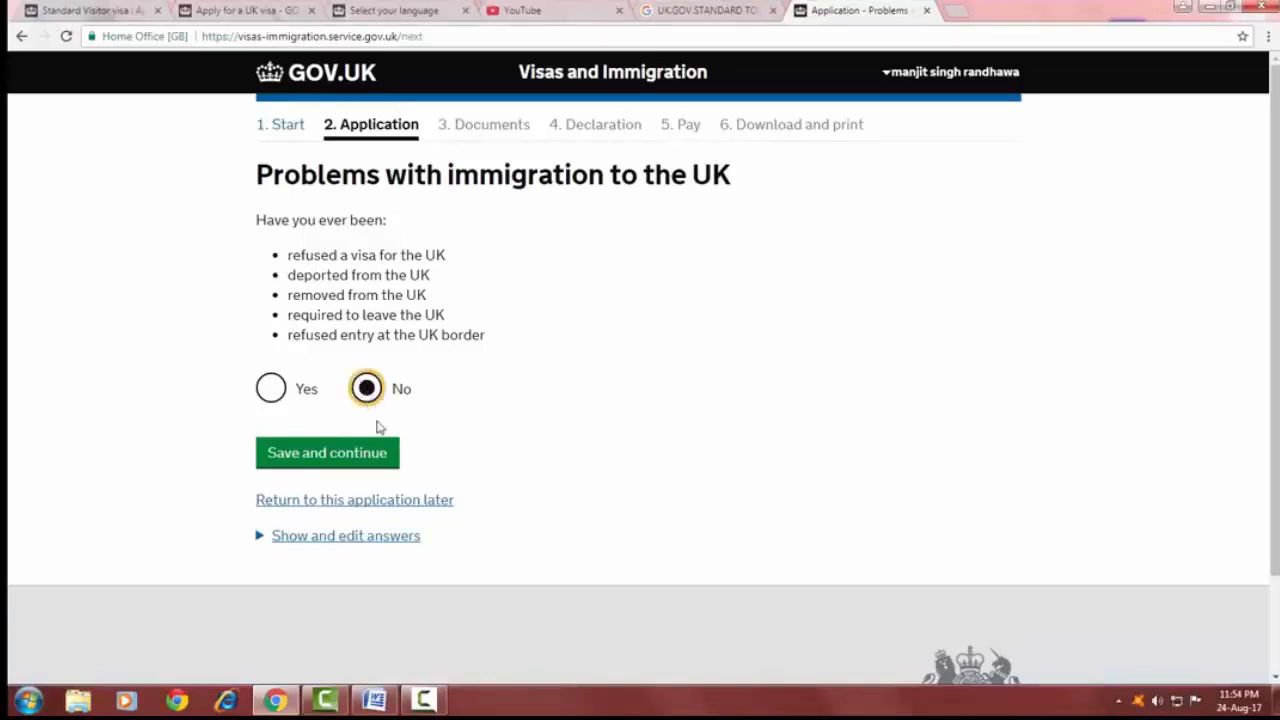
pyautogui.click(344, 460)
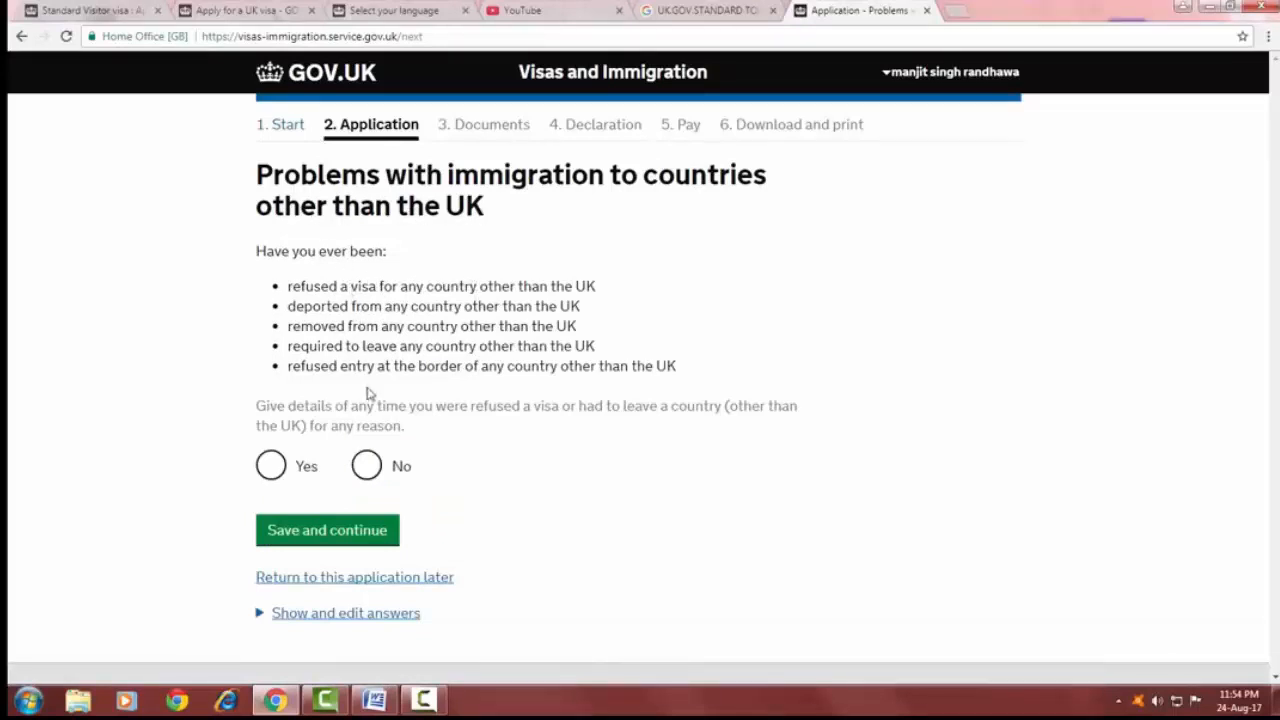
# Answer No to immigration problems in other countries and choose never having had any convictions or penalties, saving each page.
pyautogui.click(367, 470)
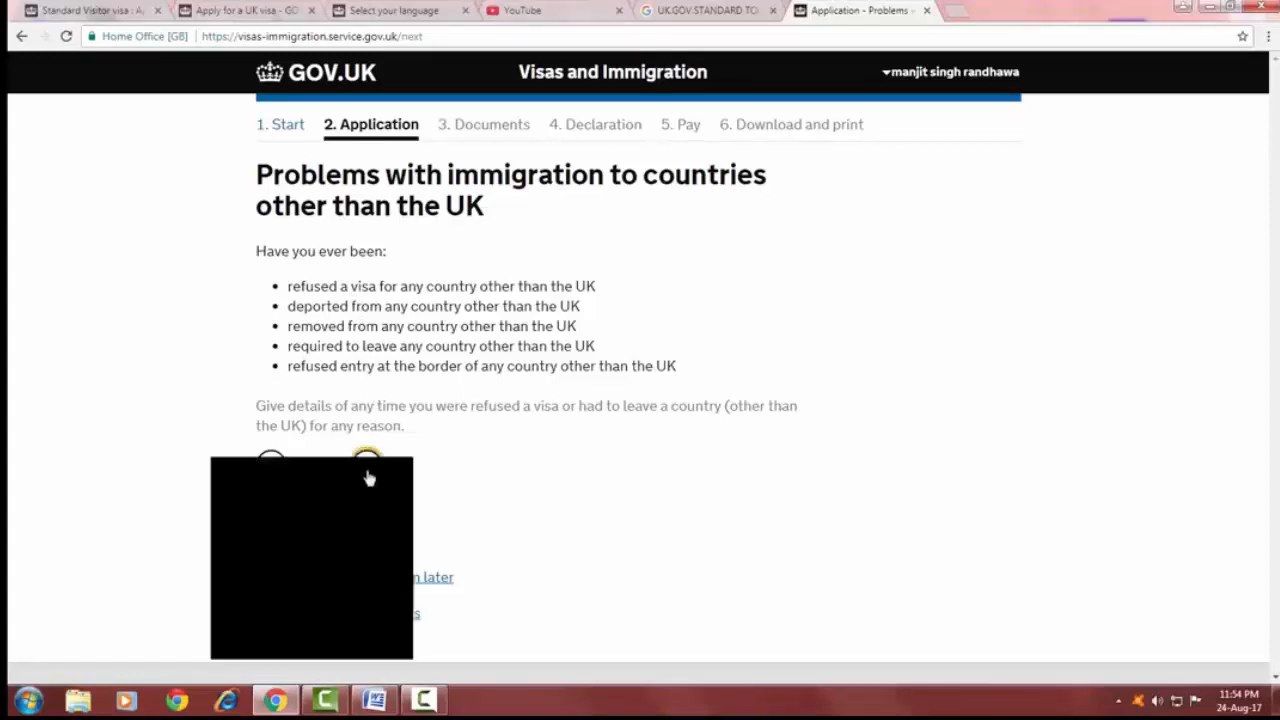
pyautogui.click(352, 541)
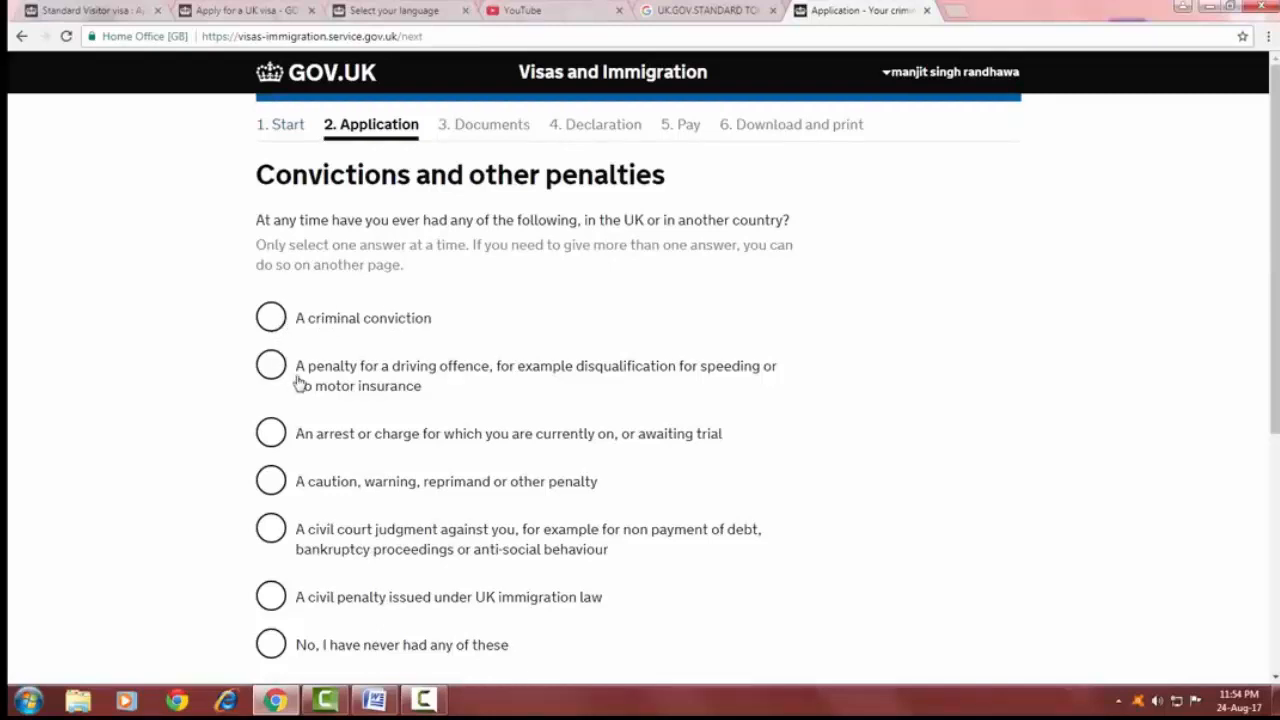
pyautogui.scroll(-3, 421, 380)
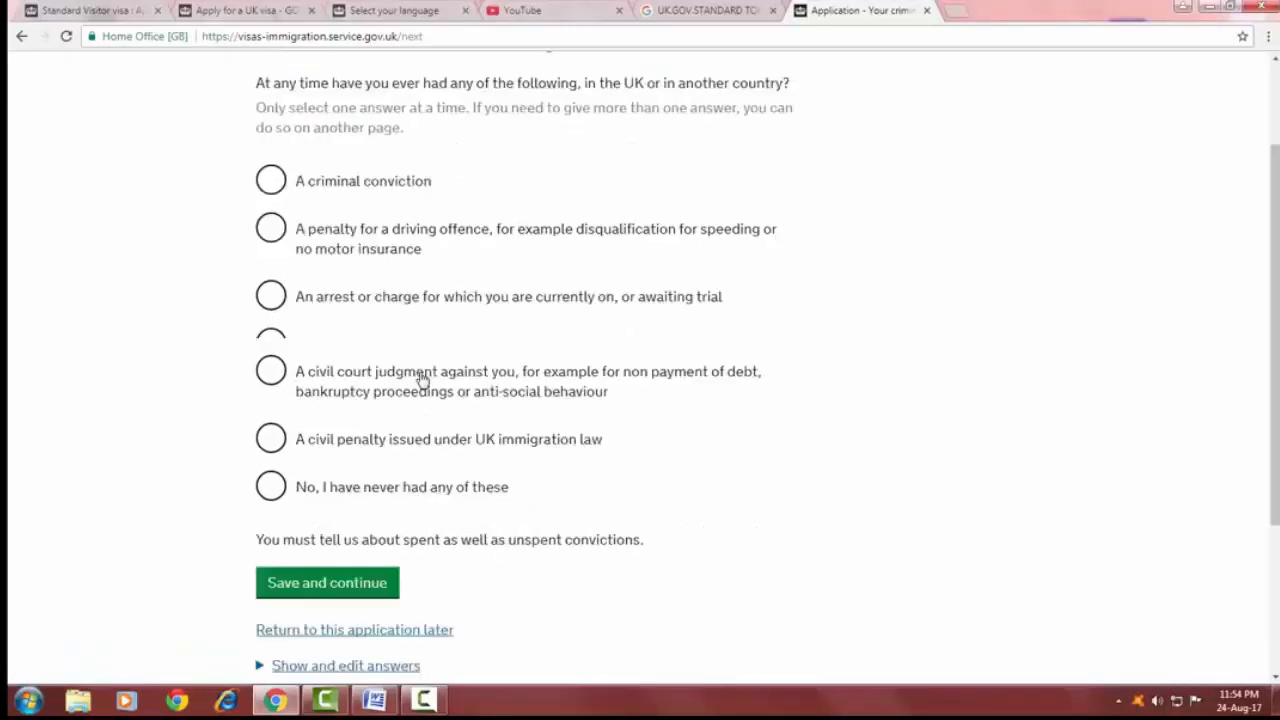
pyautogui.scroll(-2, 367, 293)
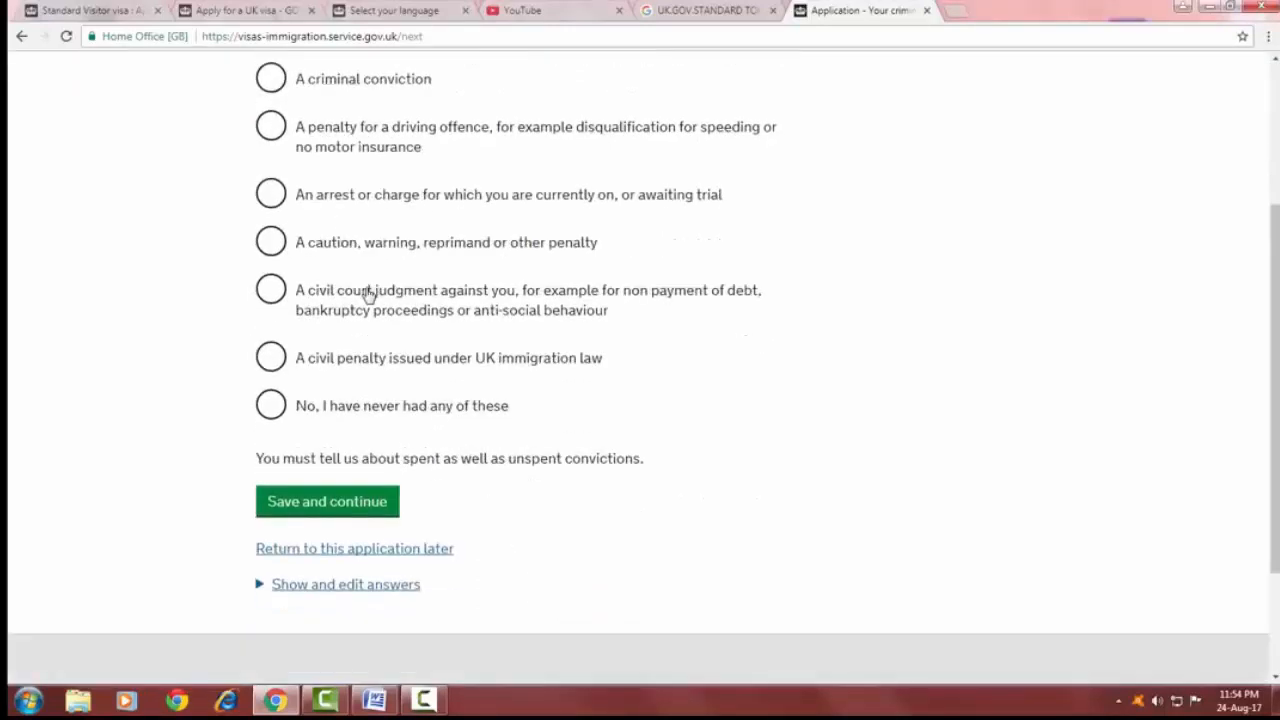
pyautogui.scroll(-3, 367, 323)
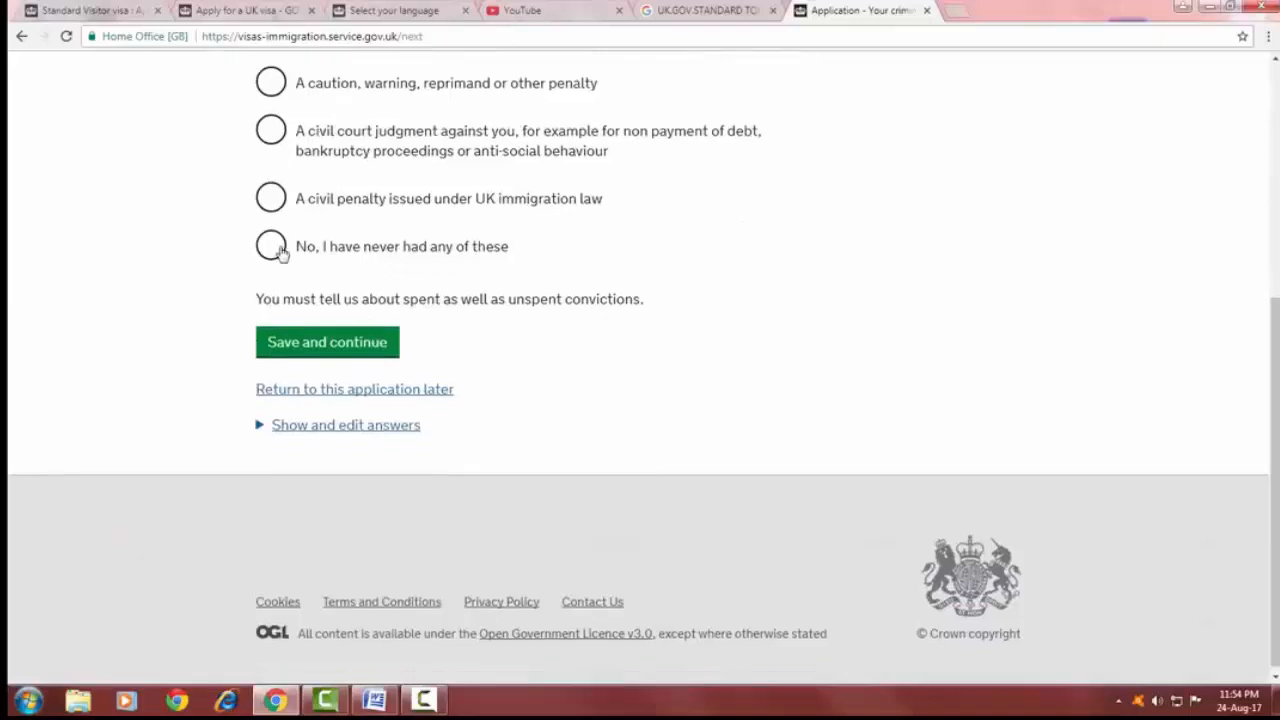
pyautogui.click(270, 245)
pyautogui.click(370, 343)
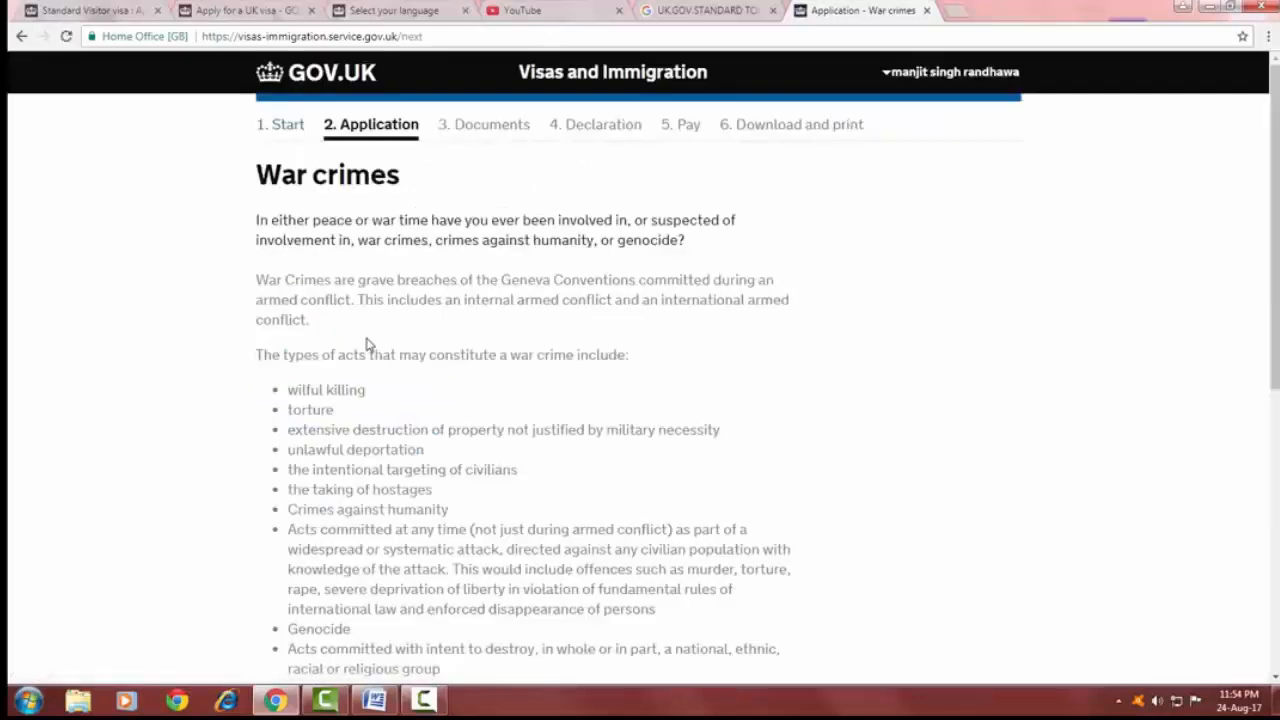
# Answer No to involvement in war crimes and save the page.
pyautogui.scroll(-4, 366, 331)
pyautogui.click(366, 420)
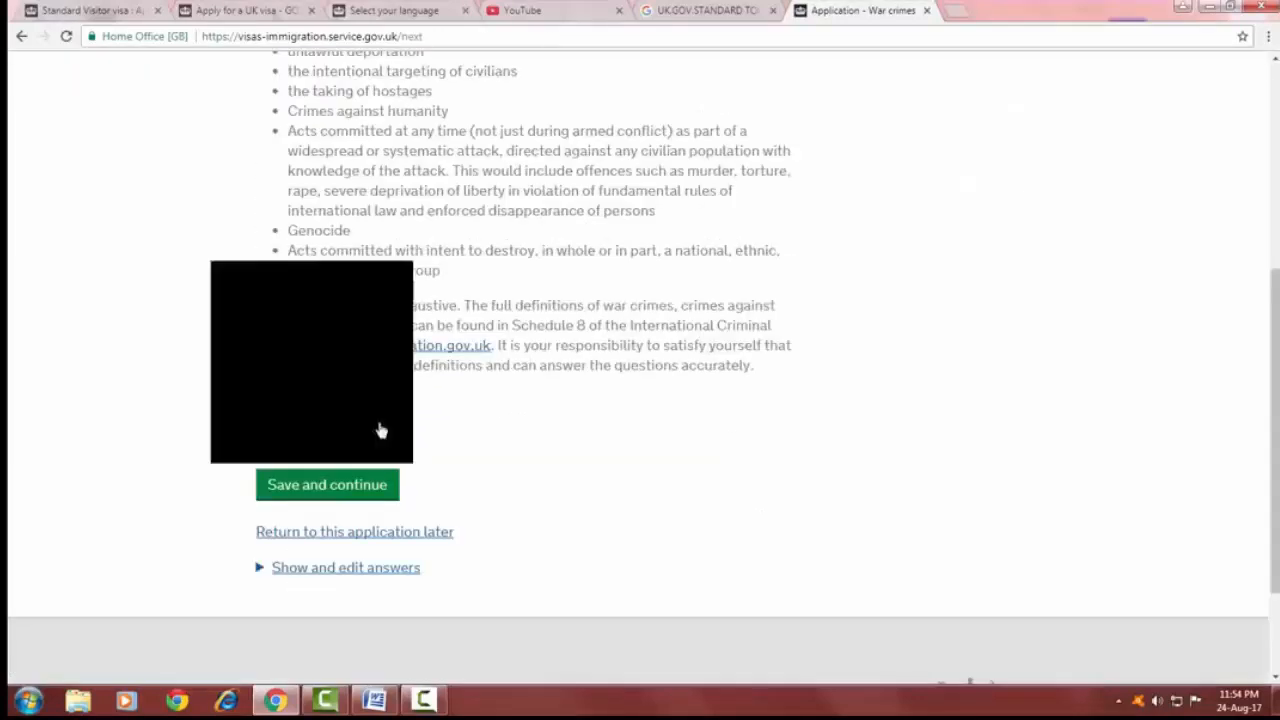
pyautogui.click(357, 485)
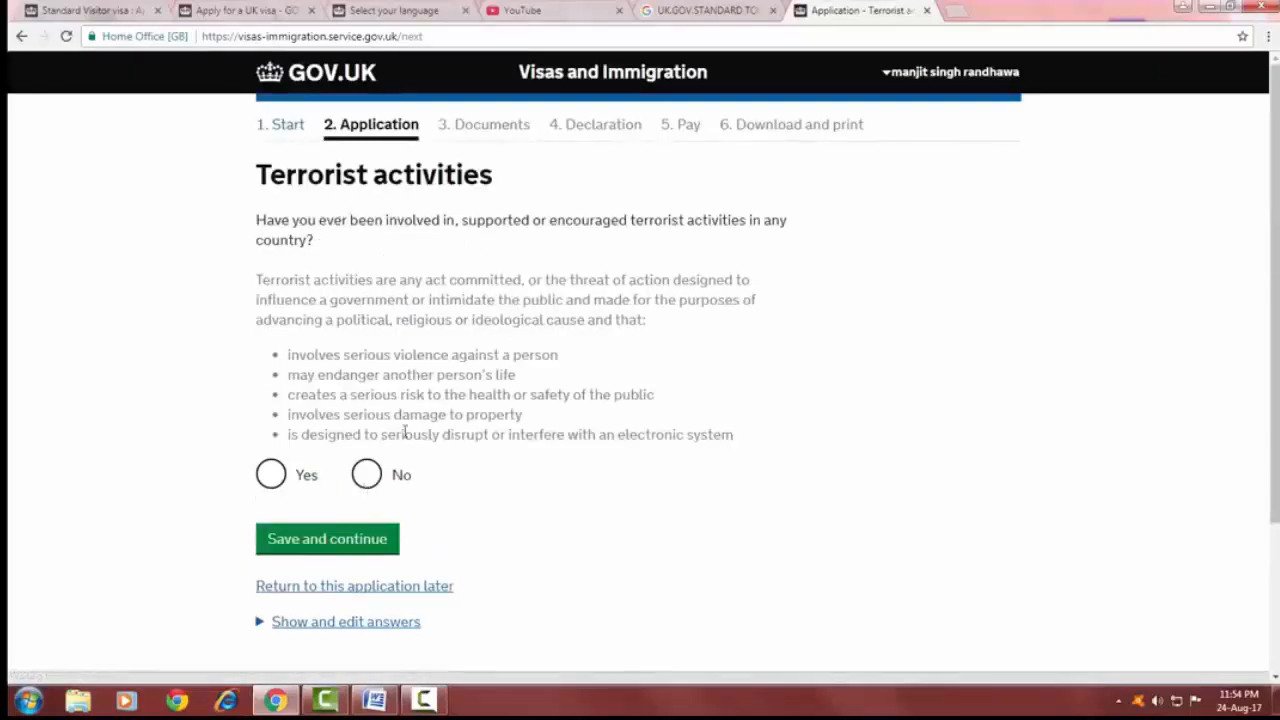
# Answer No to terrorist activities and No to terrorist organisations, saving each page.
pyautogui.click(366, 474)
pyautogui.click(366, 543)
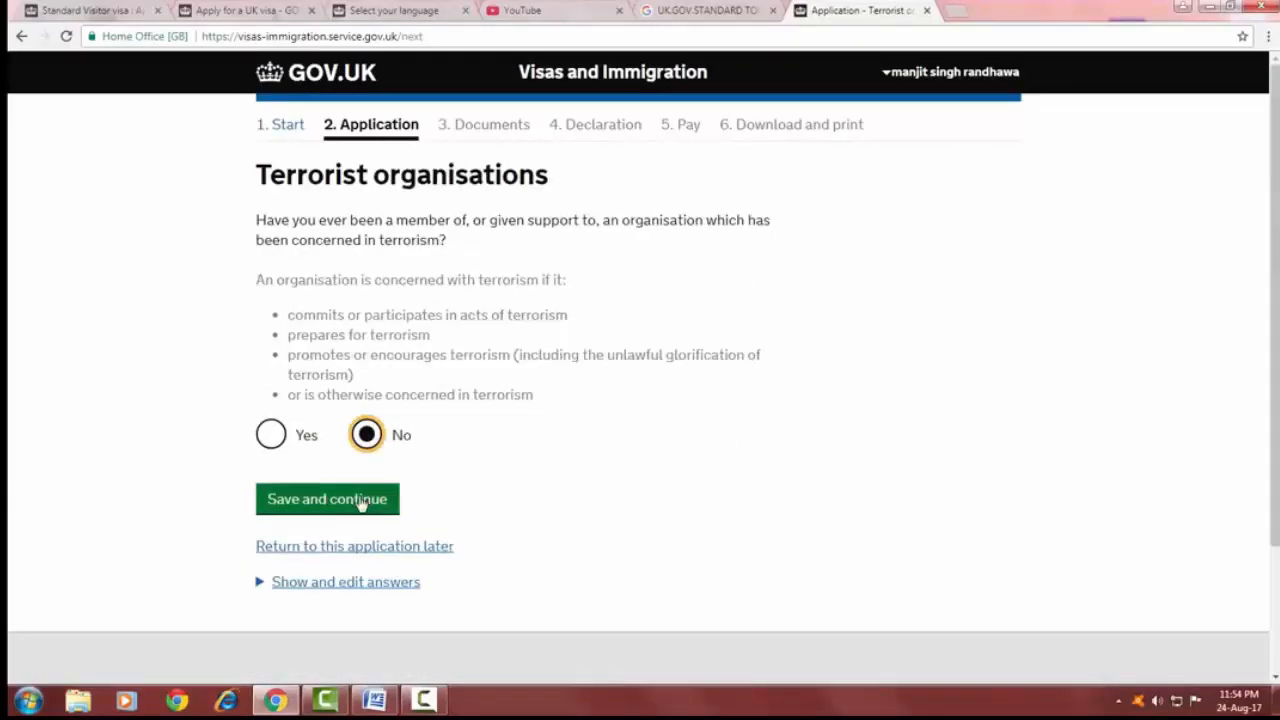
pyautogui.click(360, 500)
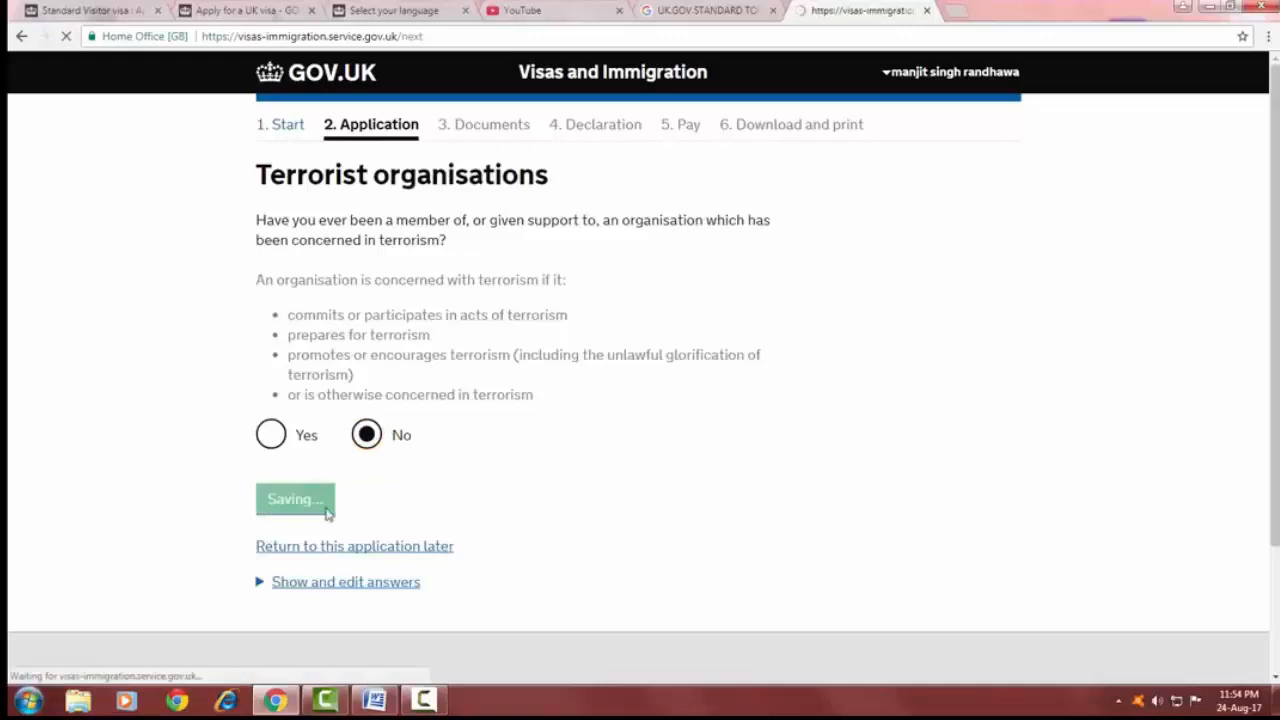
# Answer No to expressing terrorist views and tick not having worked in any of the listed organisation types, saving each page.
pyautogui.click(364, 302)
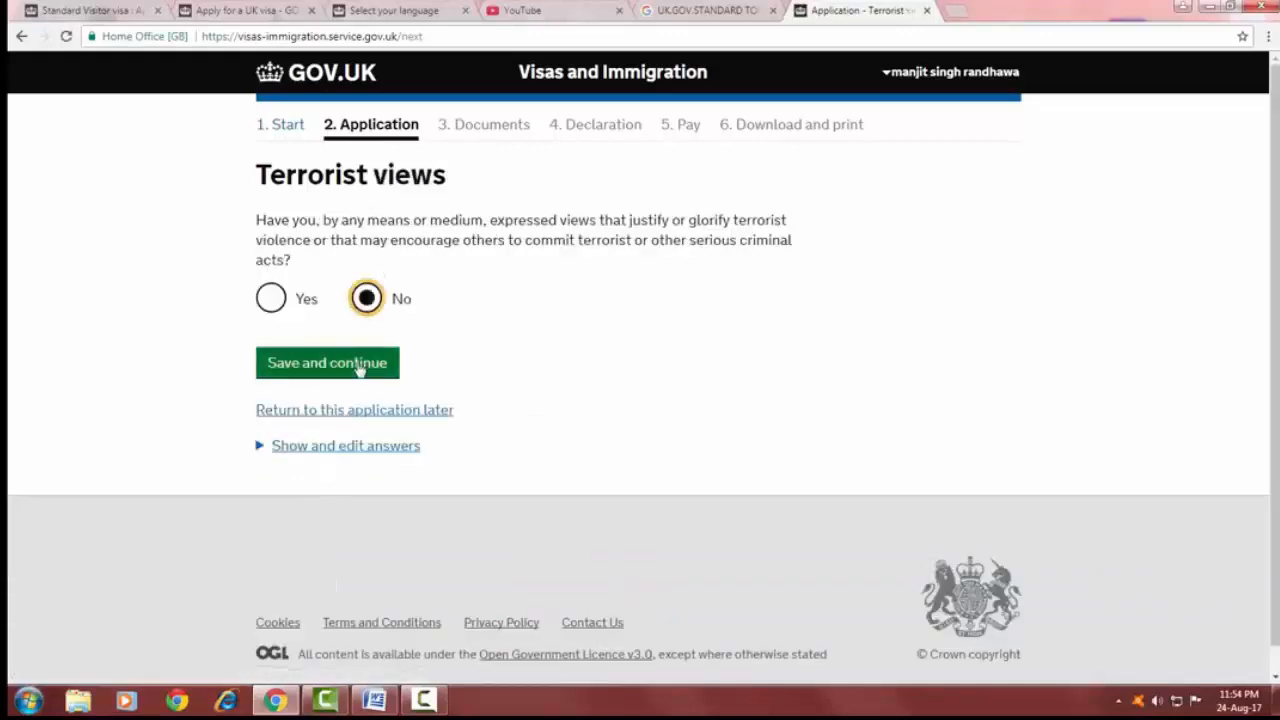
pyautogui.click(360, 365)
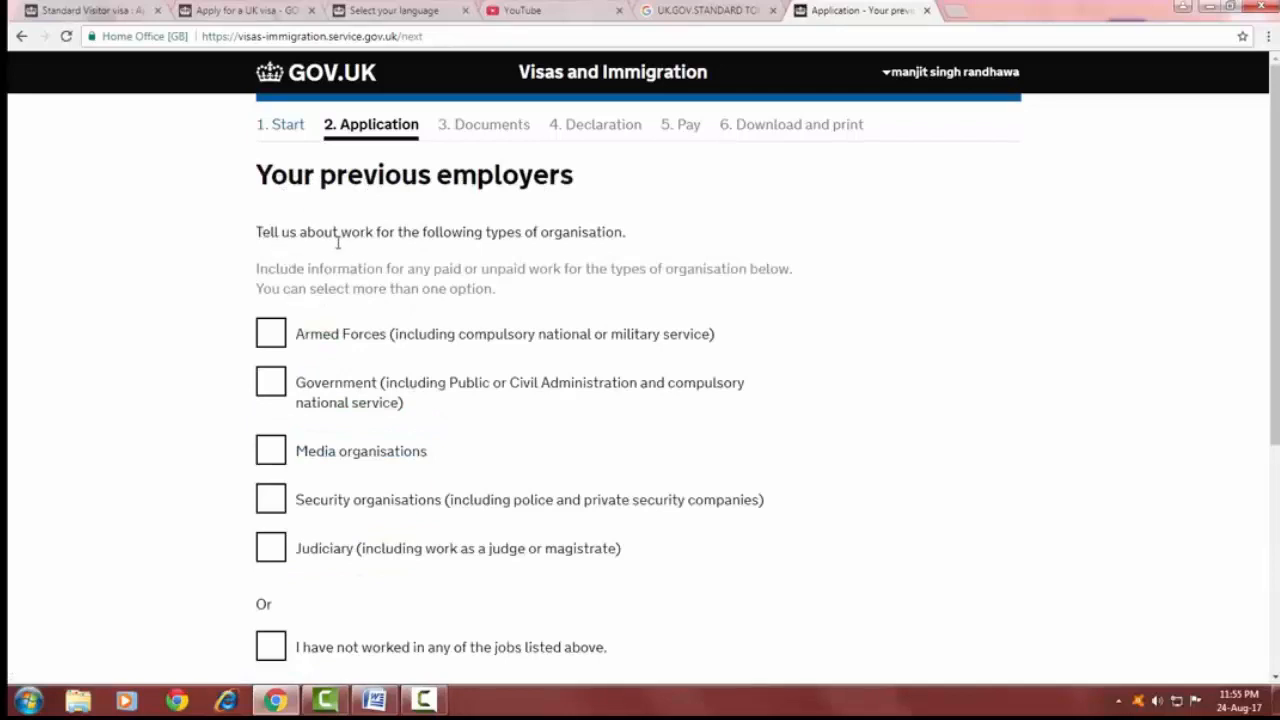
pyautogui.scroll(-3, 340, 262)
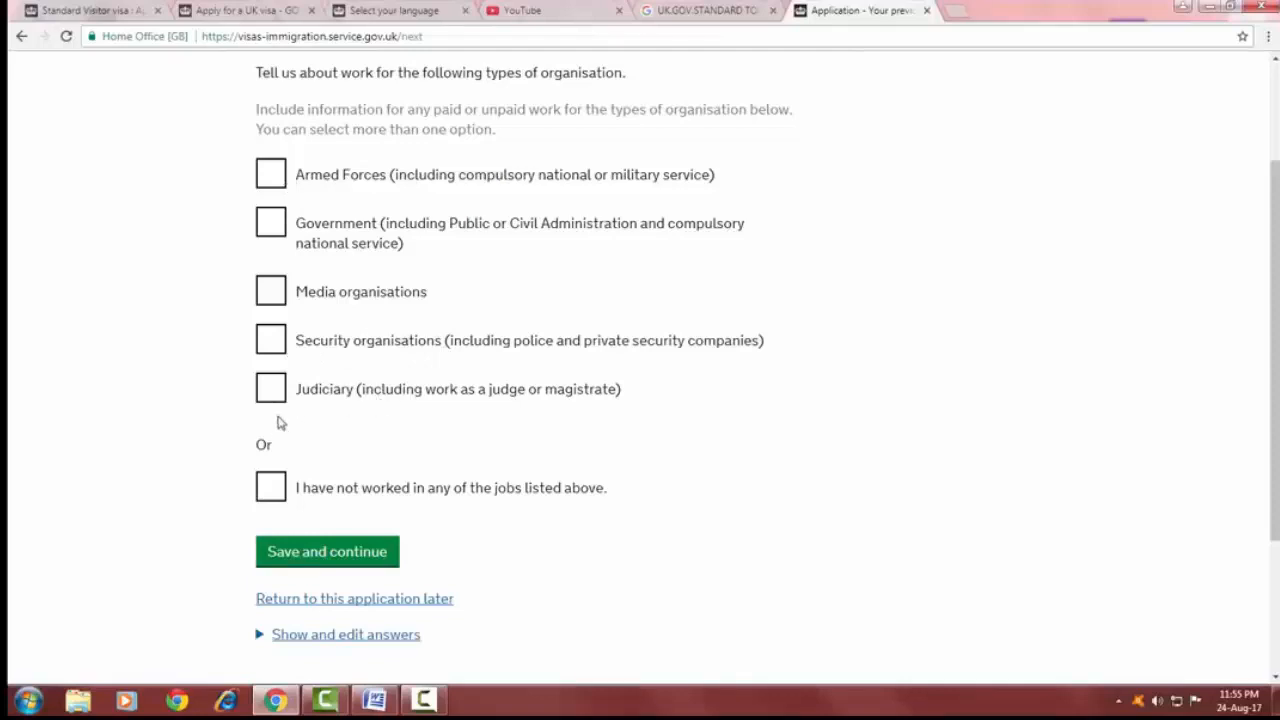
pyautogui.click(271, 486)
pyautogui.click(316, 553)
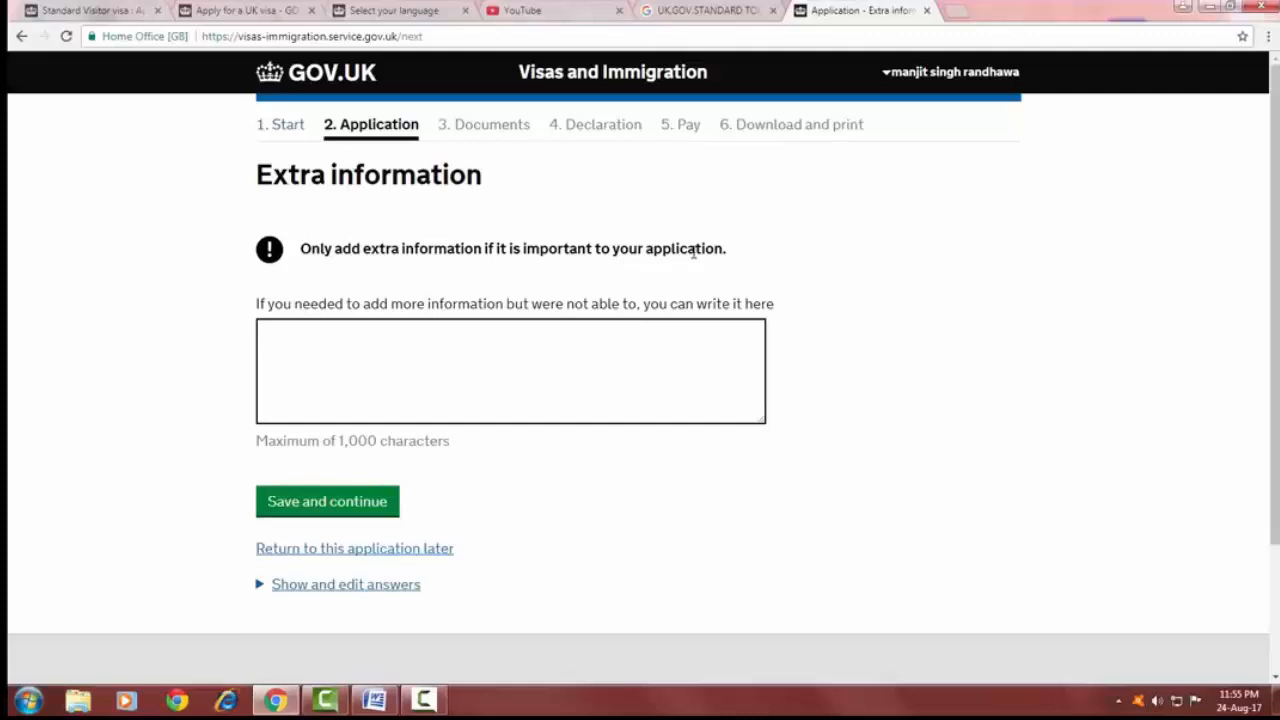
# Leave the extra information box empty, save it, and continue from the Check your answers summary to the documents section.
pyautogui.click(342, 360)
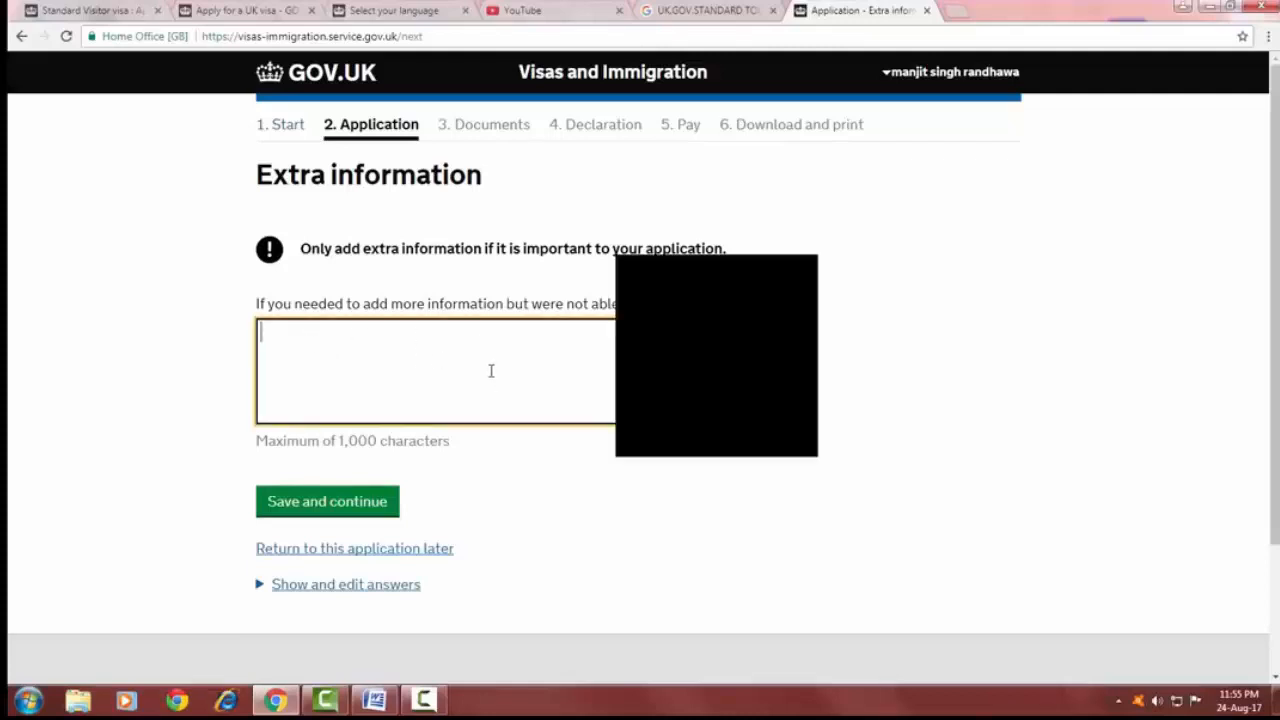
pyautogui.click(344, 508)
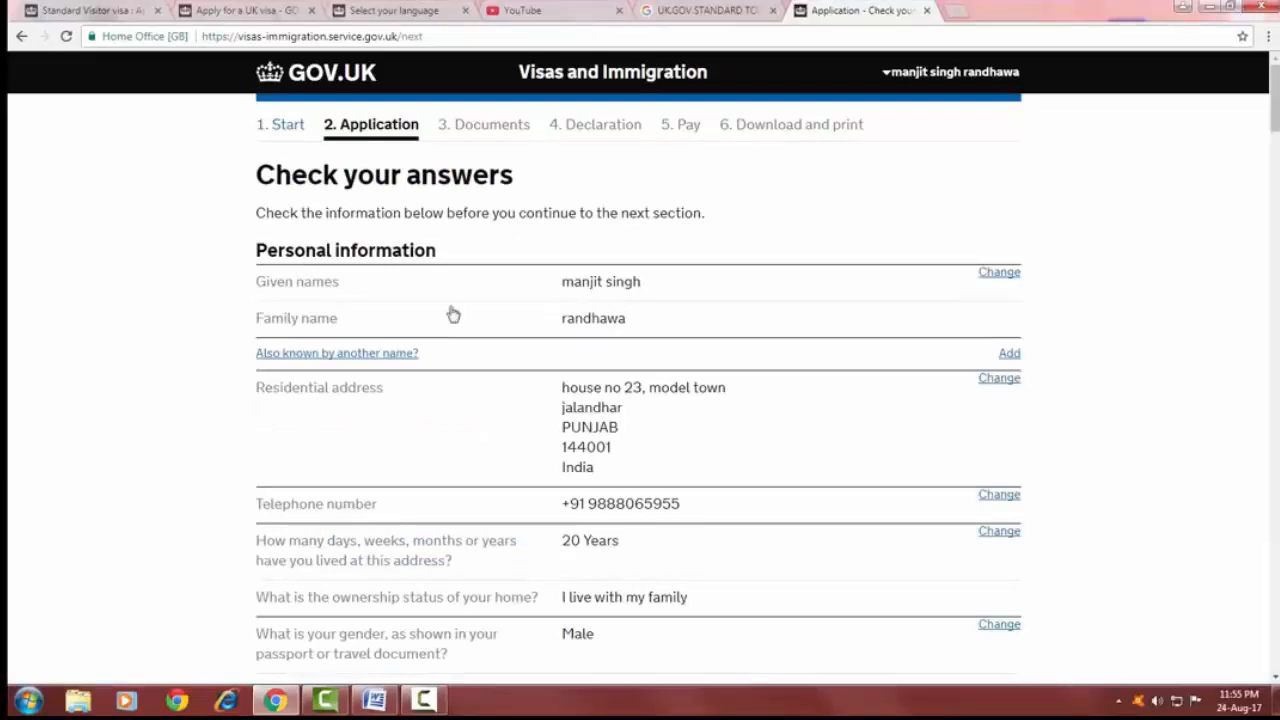
pyautogui.press('End')
pyautogui.click(297, 398)
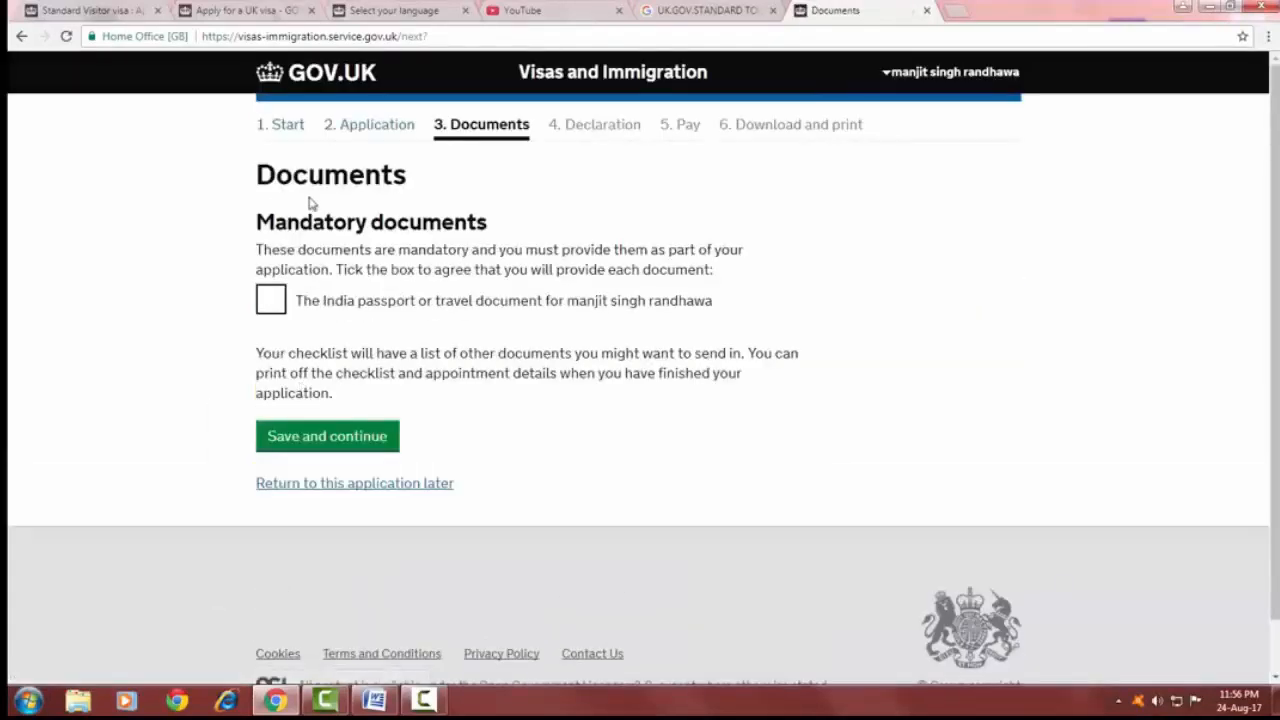
# Agree to provide the applicant's India passport, save the documents page, and accept the declaration.
pyautogui.click(272, 306)
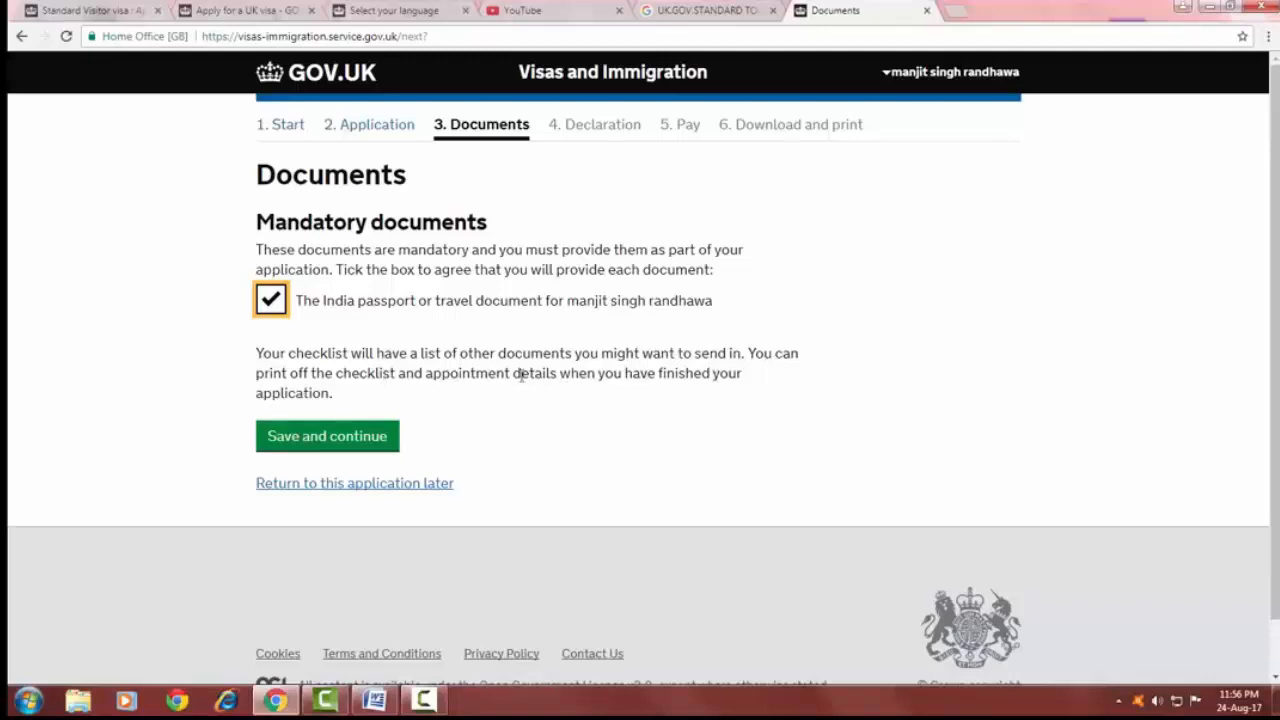
pyautogui.click(341, 438)
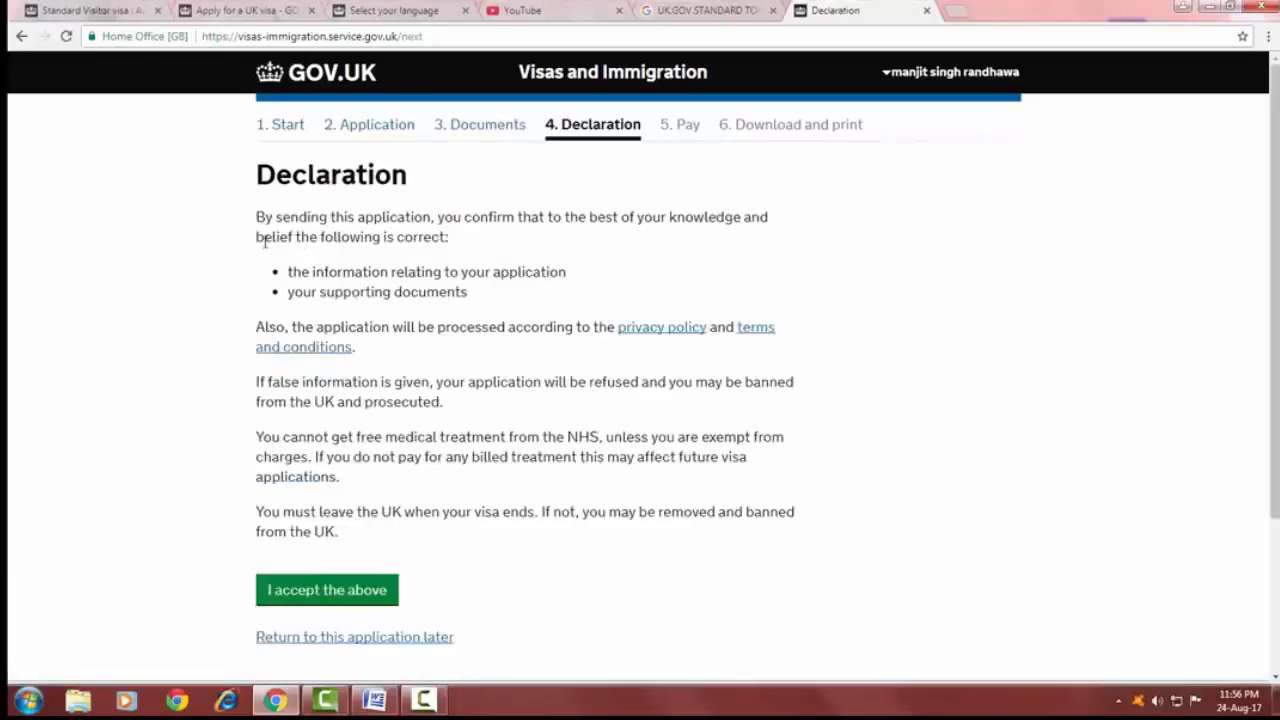
pyautogui.scroll(-3, 474, 486)
pyautogui.click(349, 441)
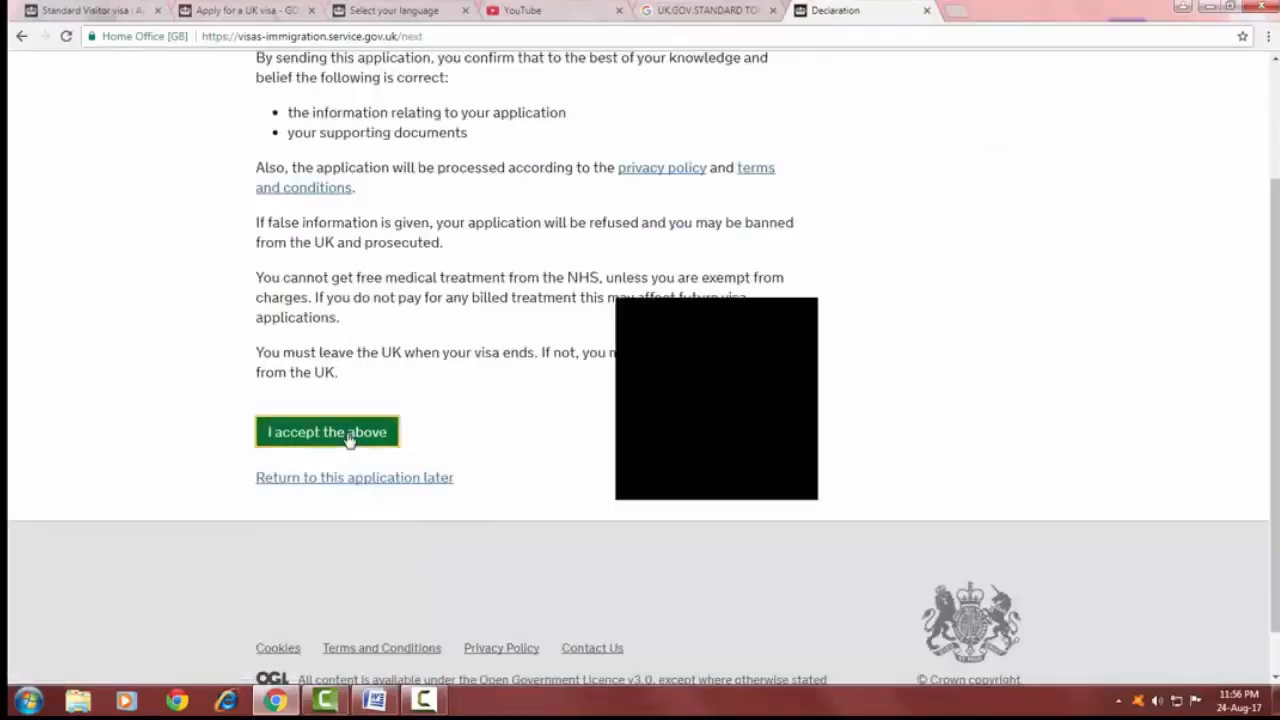